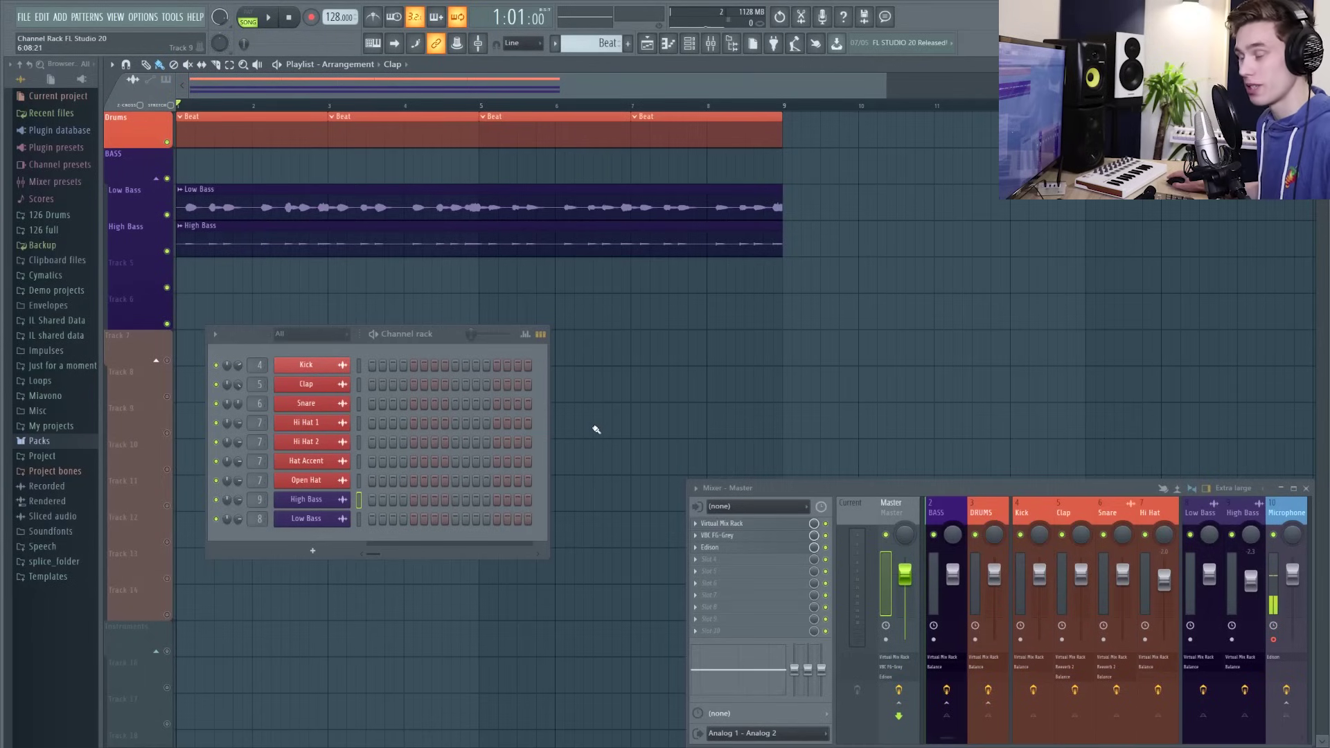
Nudge the Channel rack window a little right and up over the playlist
drag(452, 342, 459, 343)
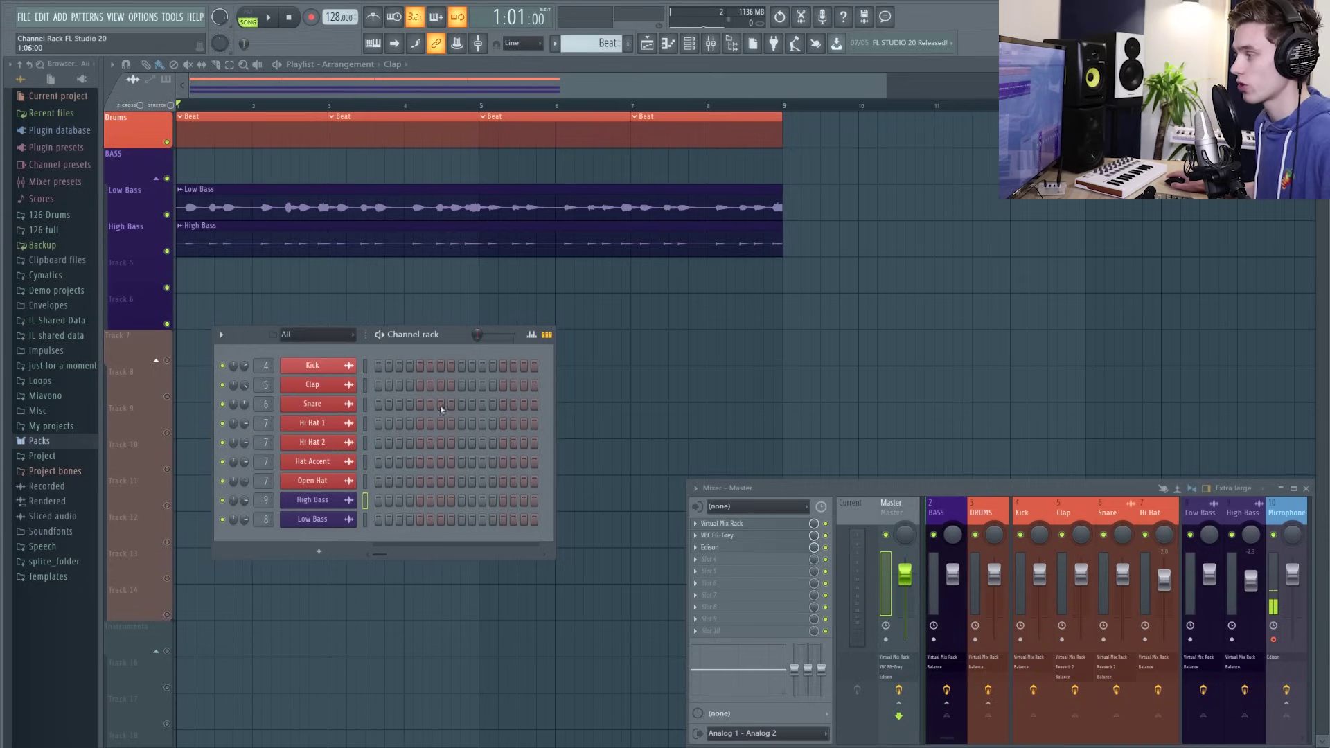
drag(452, 338, 455, 336)
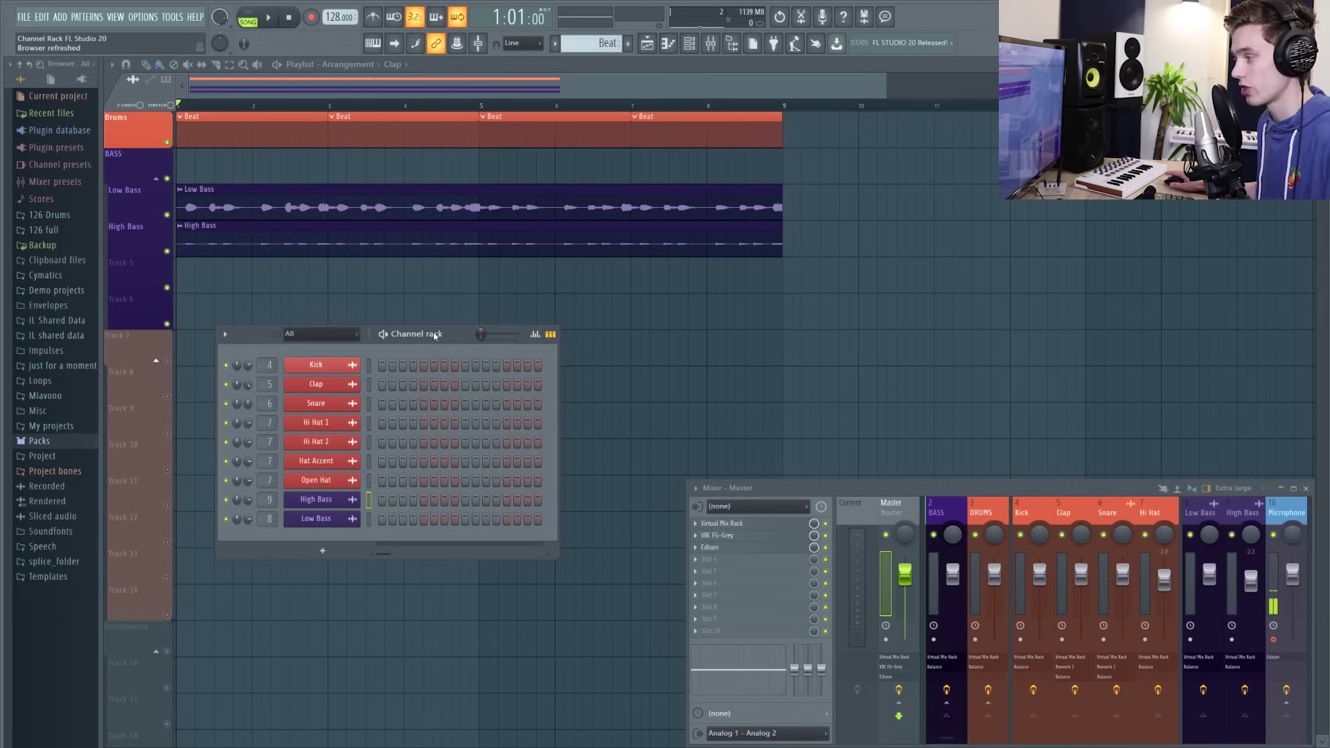
drag(434, 336, 464, 341)
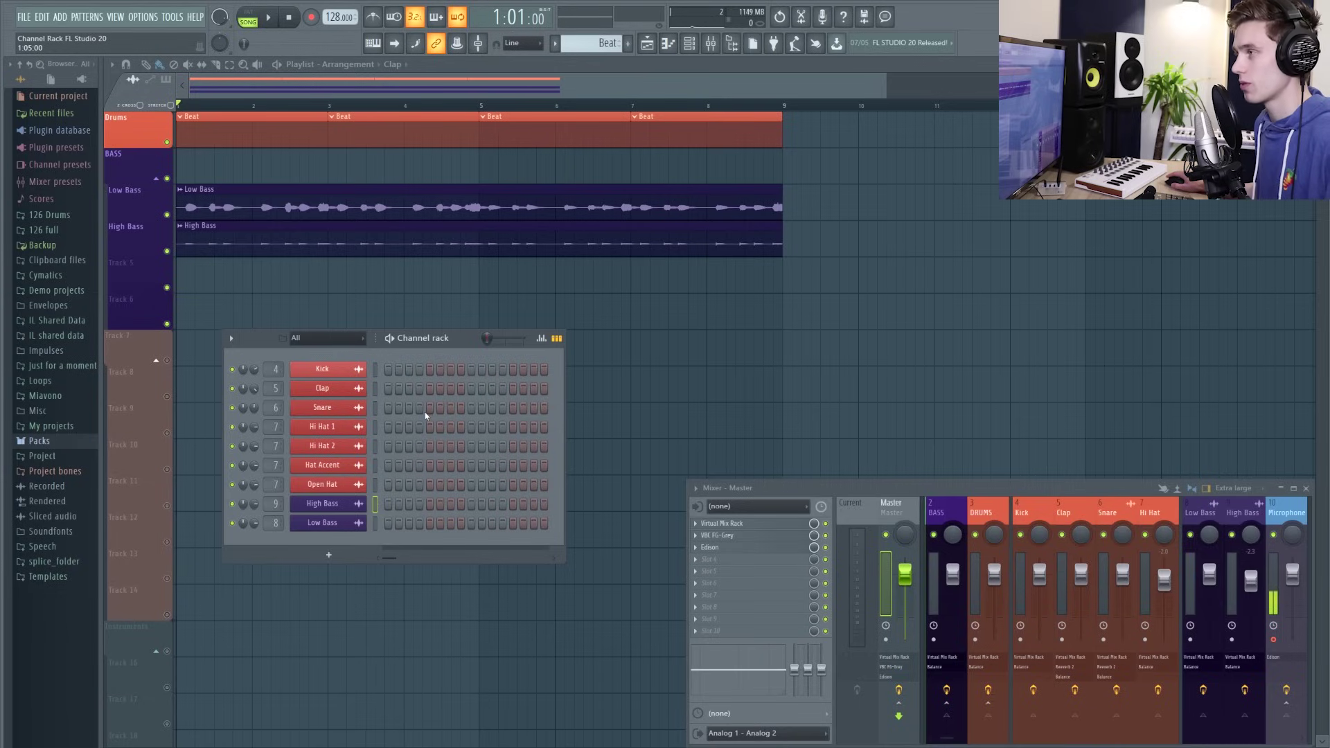
drag(456, 339, 466, 335)
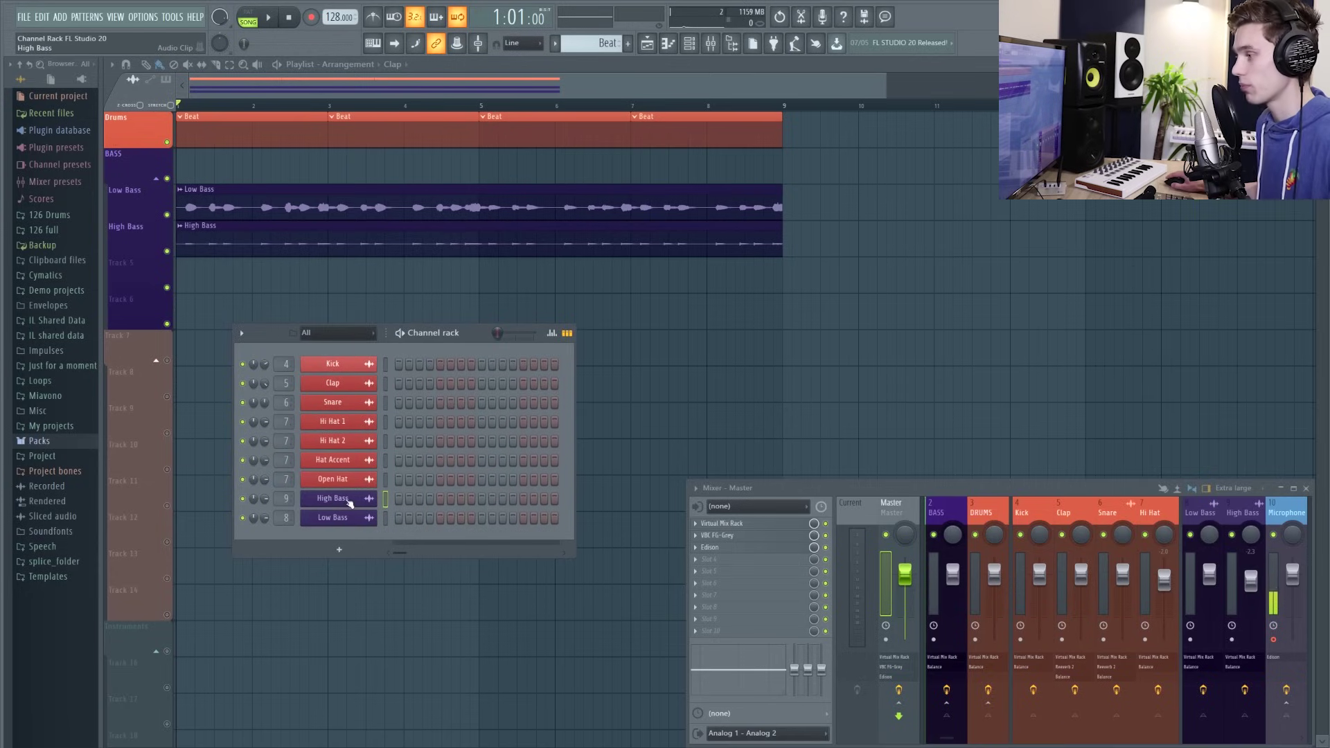
From Packs > Drums > Claps, drag Attack Clap 11 into the rack as a new channel
click(47, 442)
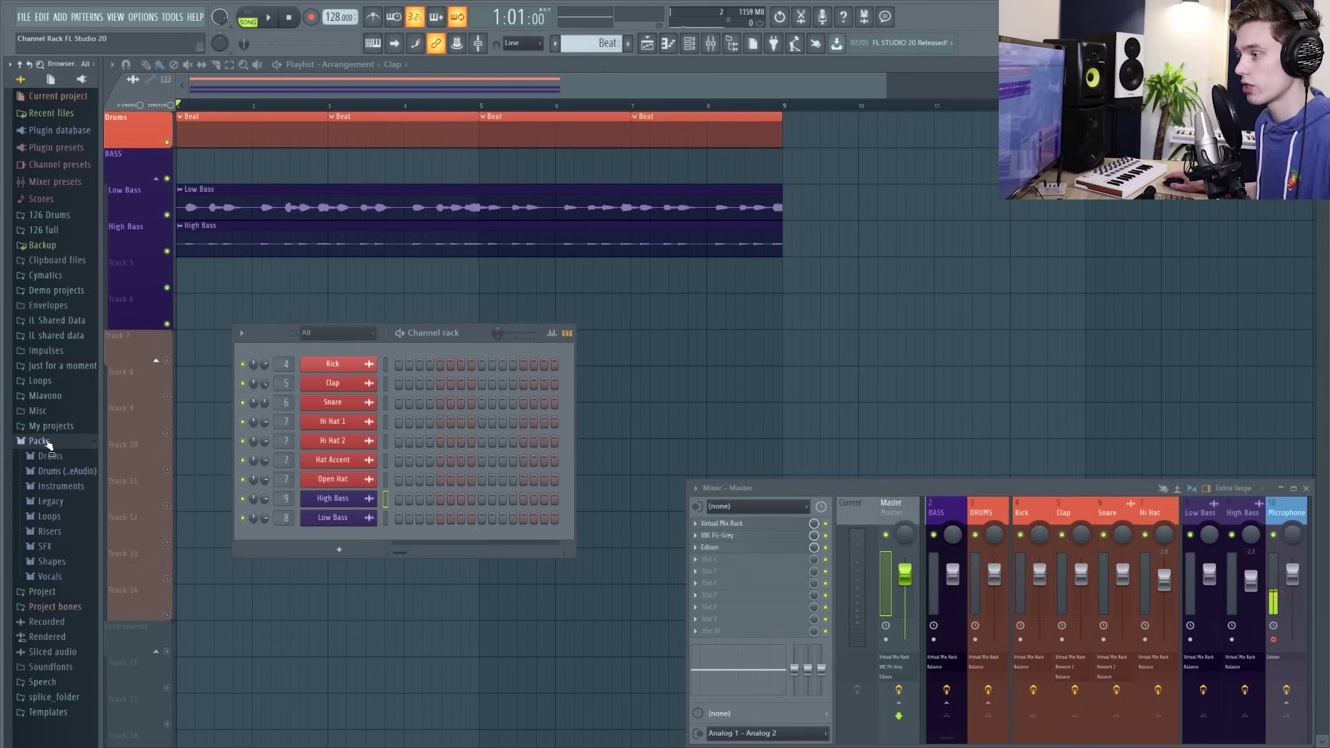
click(62, 473)
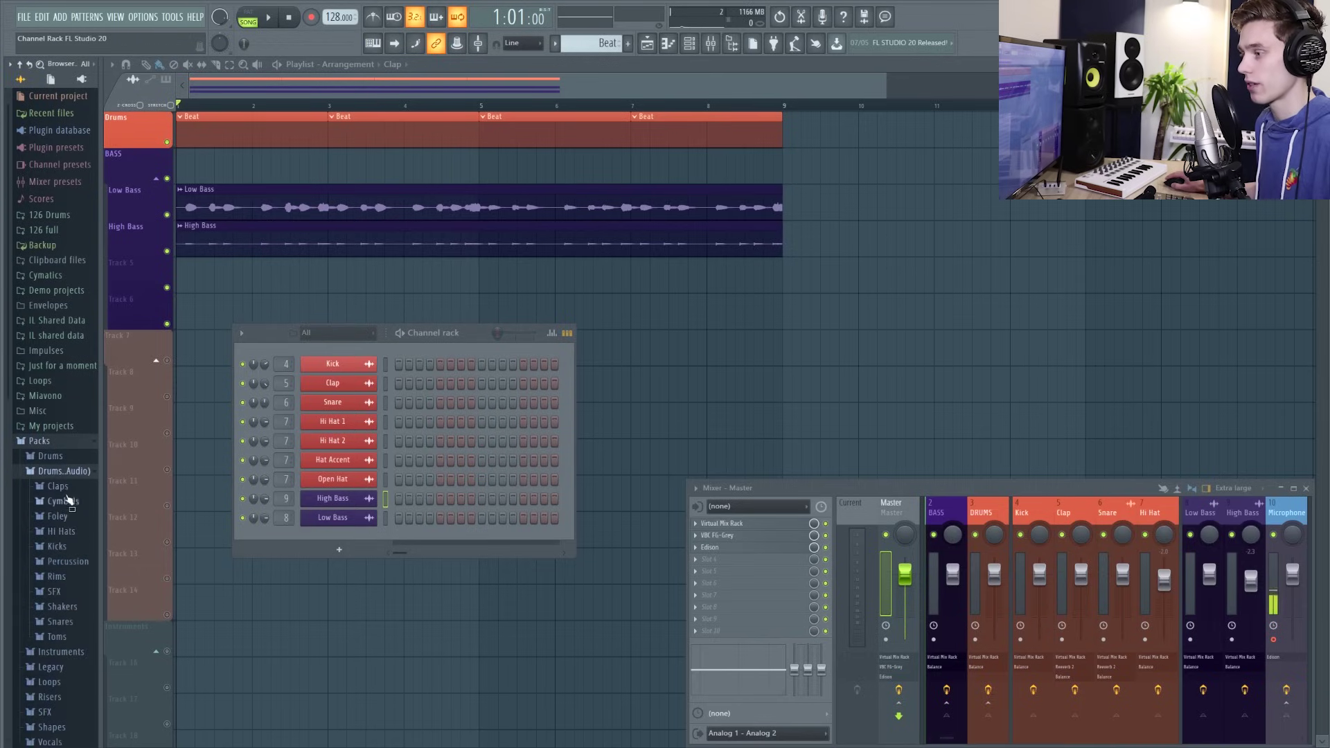
click(64, 487)
drag(61, 503, 340, 540)
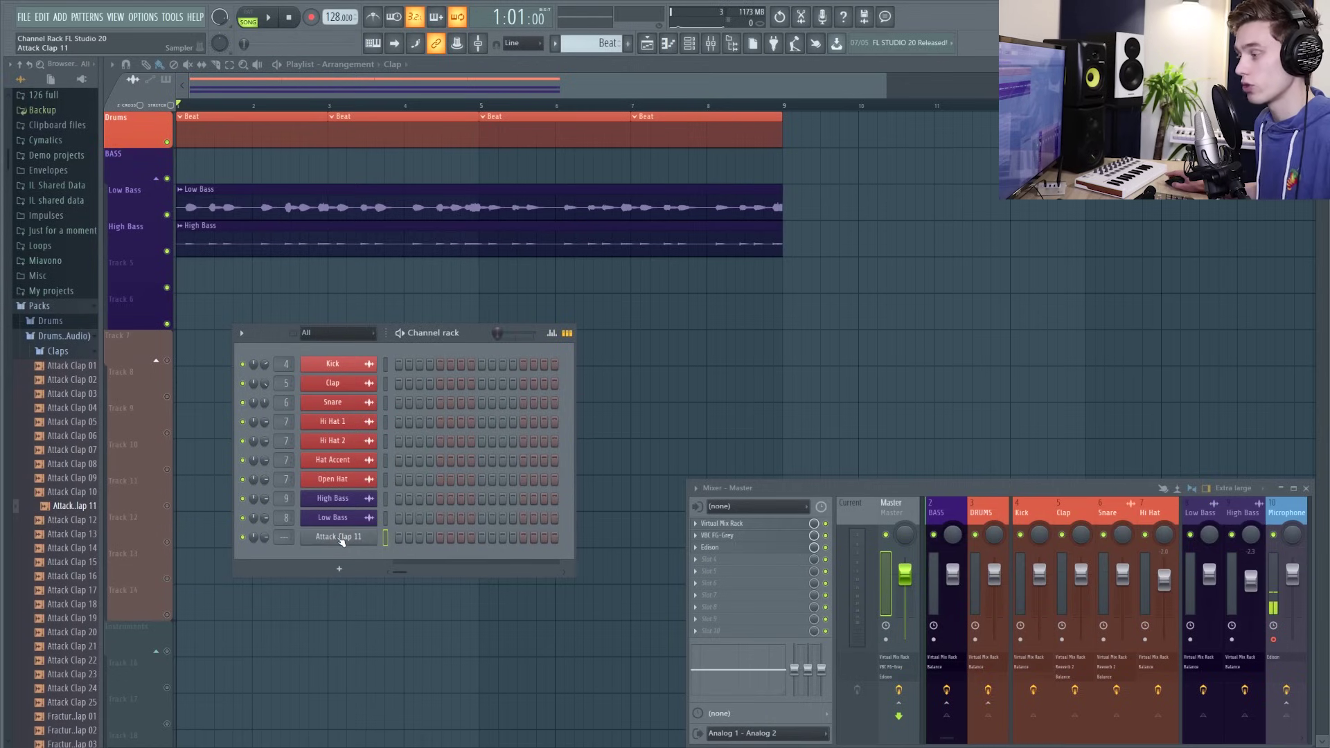
Delete the Attack Clap 11 channel, confirm with Ok, and check the plugin list
right_click(341, 541)
click(401, 664)
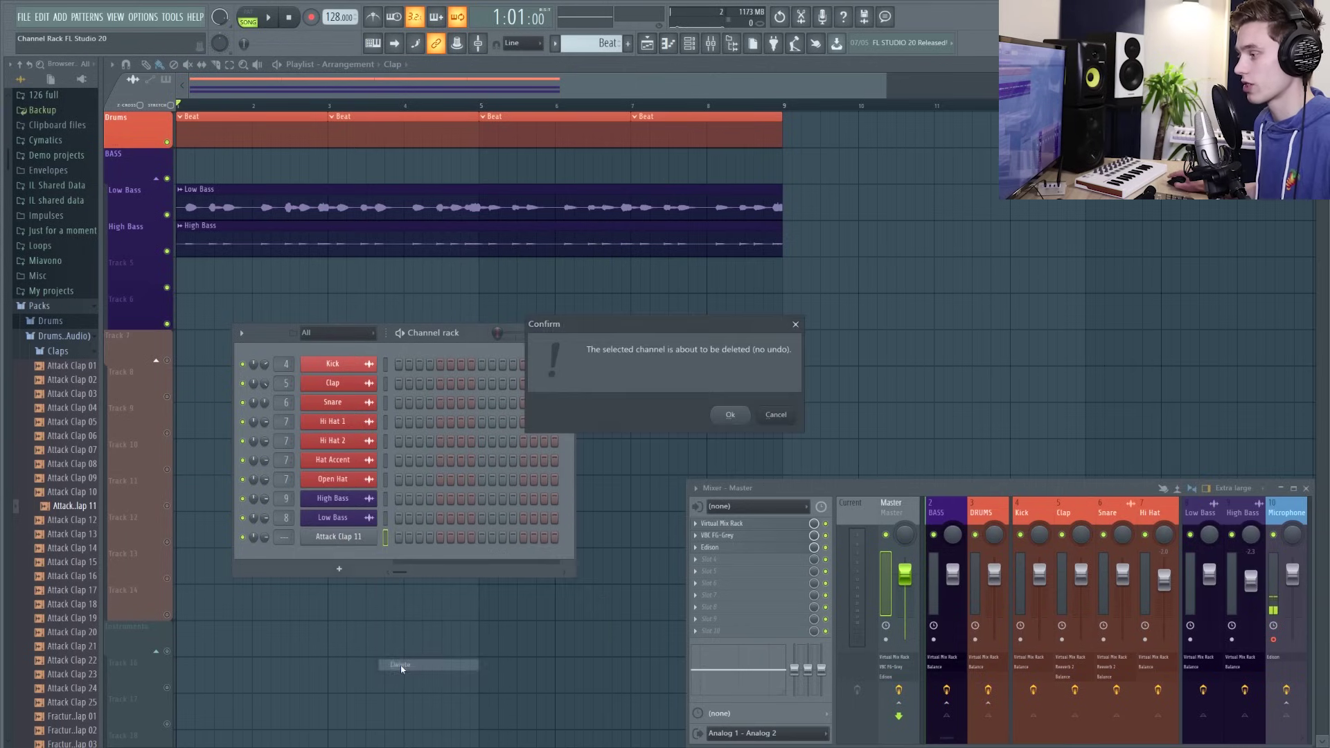
click(729, 415)
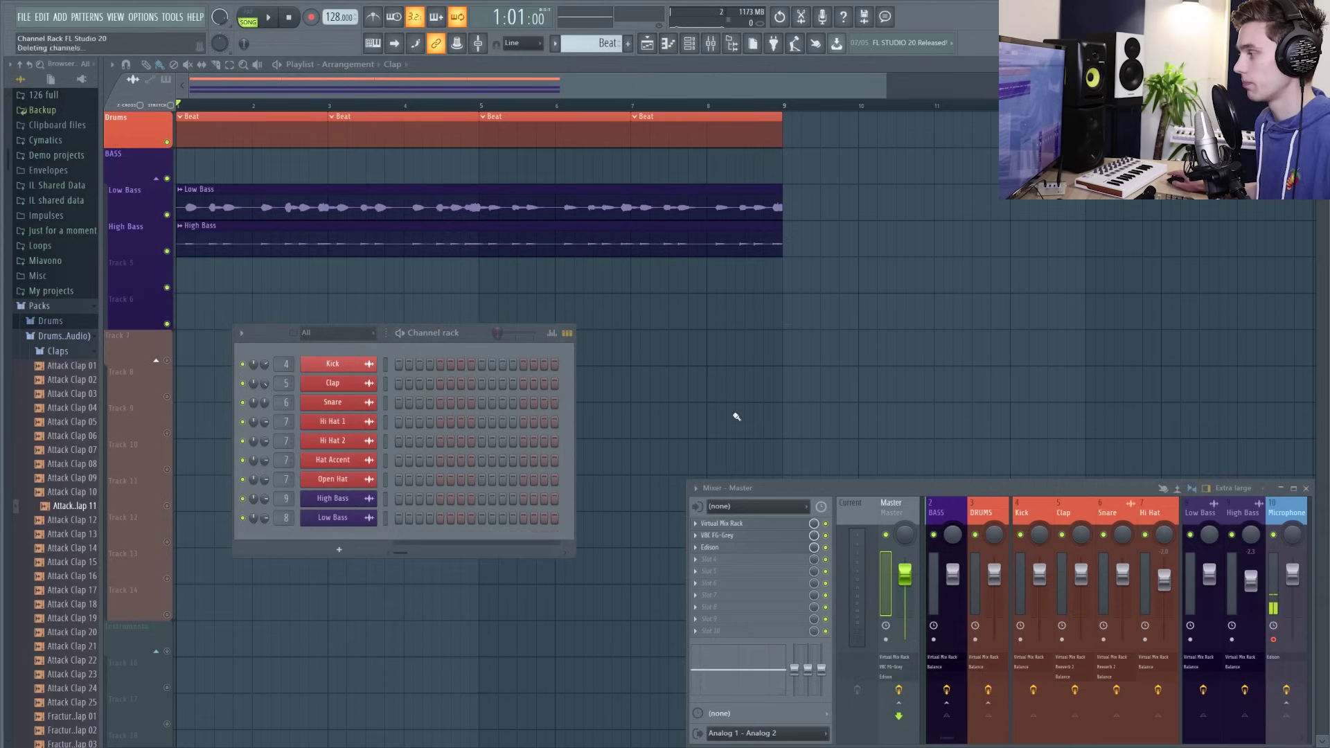
click(341, 551)
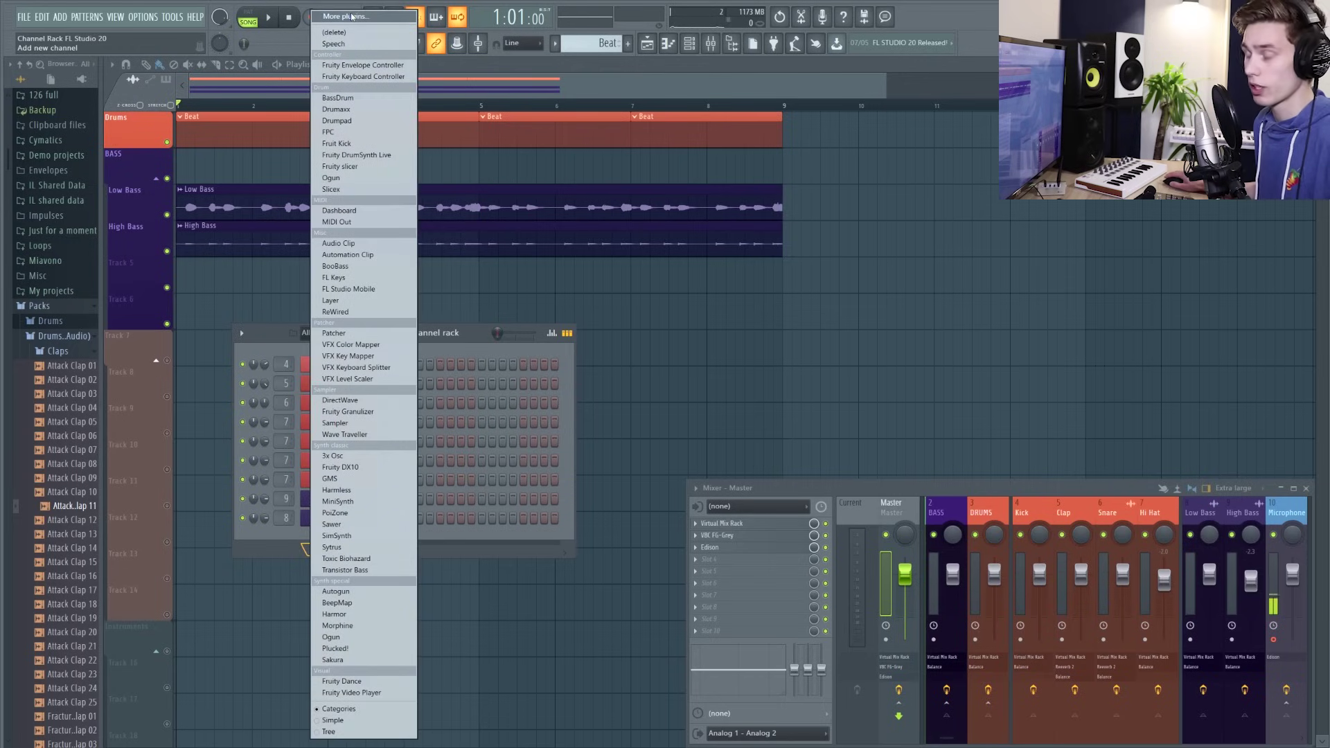
click(89, 354)
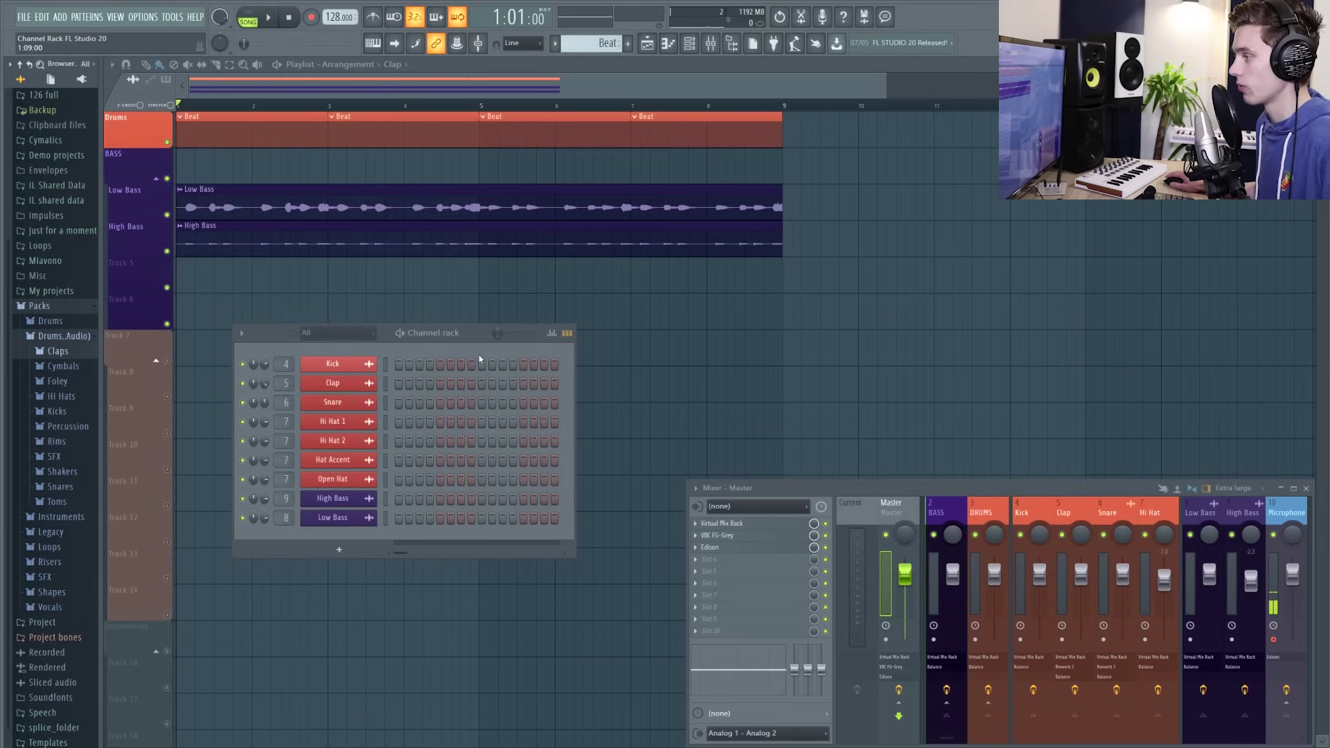
drag(480, 333, 492, 341)
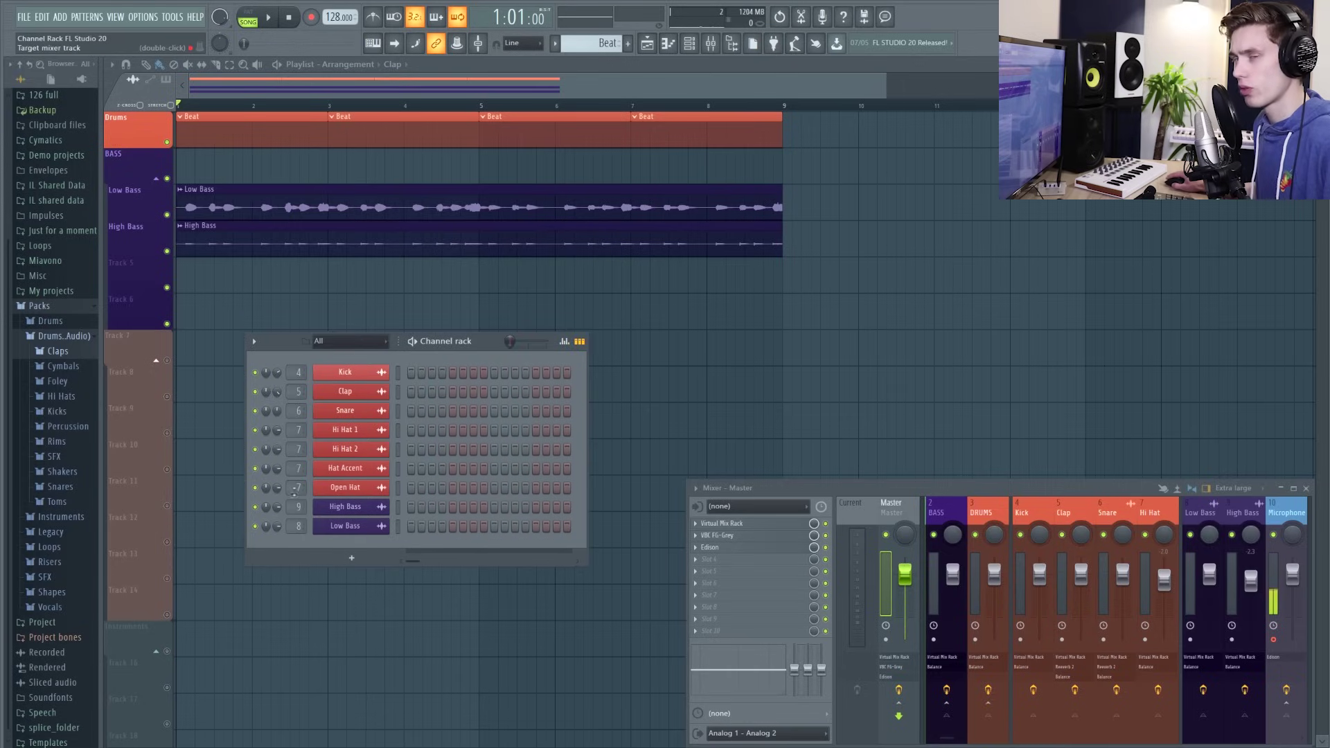
View the Kick channel's sample settings, then close that window
click(352, 376)
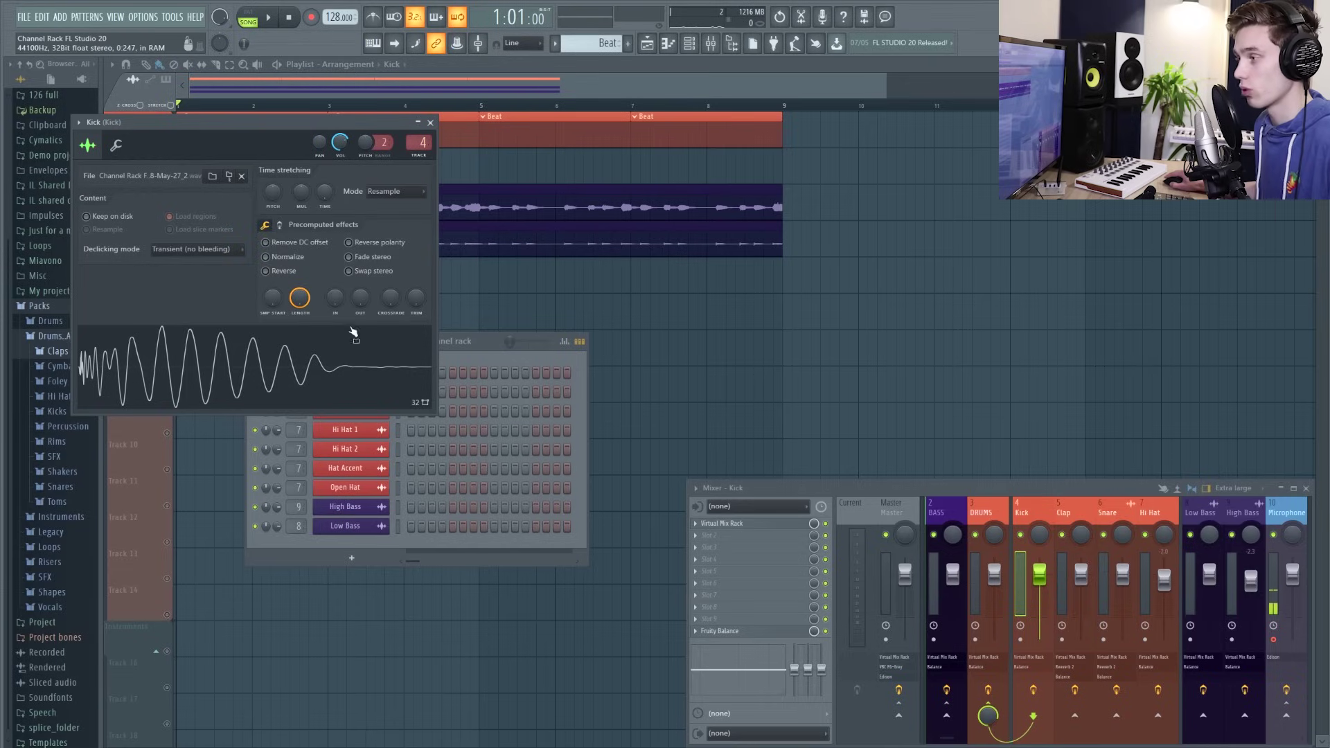
click(430, 123)
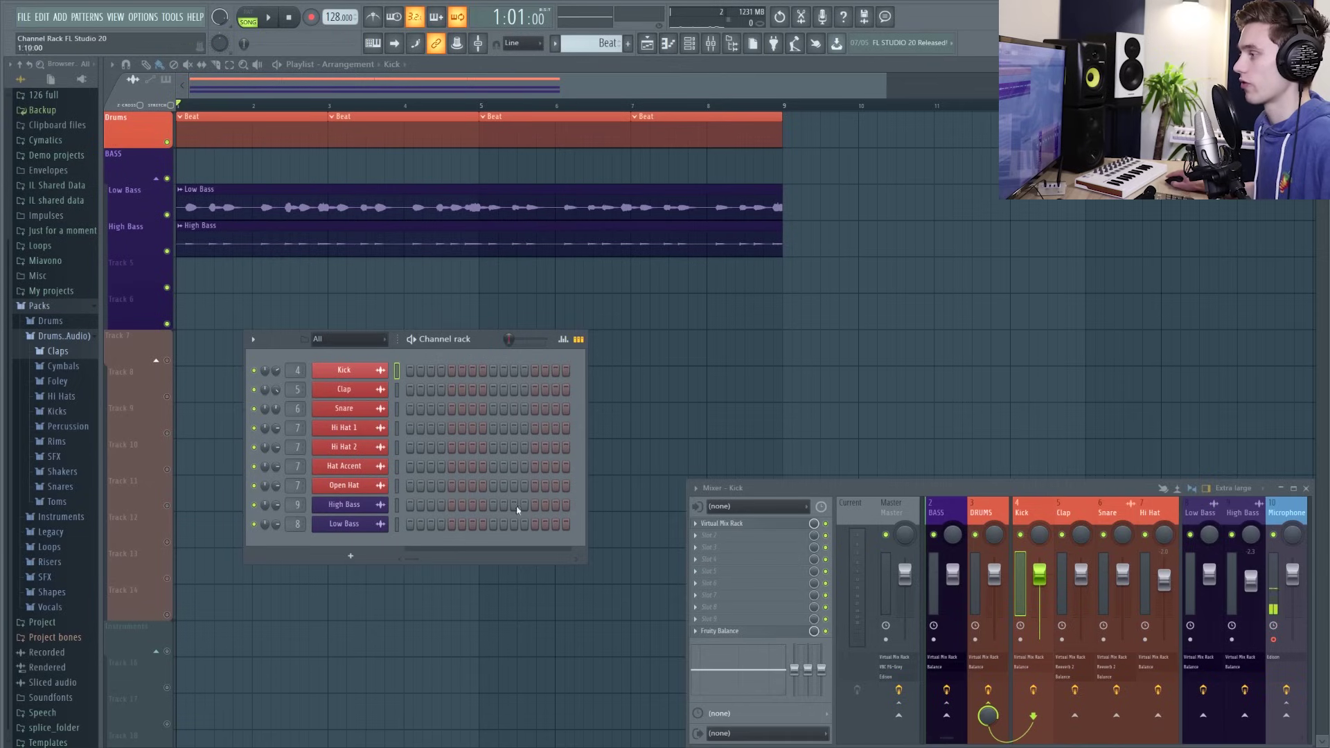
Check the Channel options menu and try resizing the channel rack
click(253, 340)
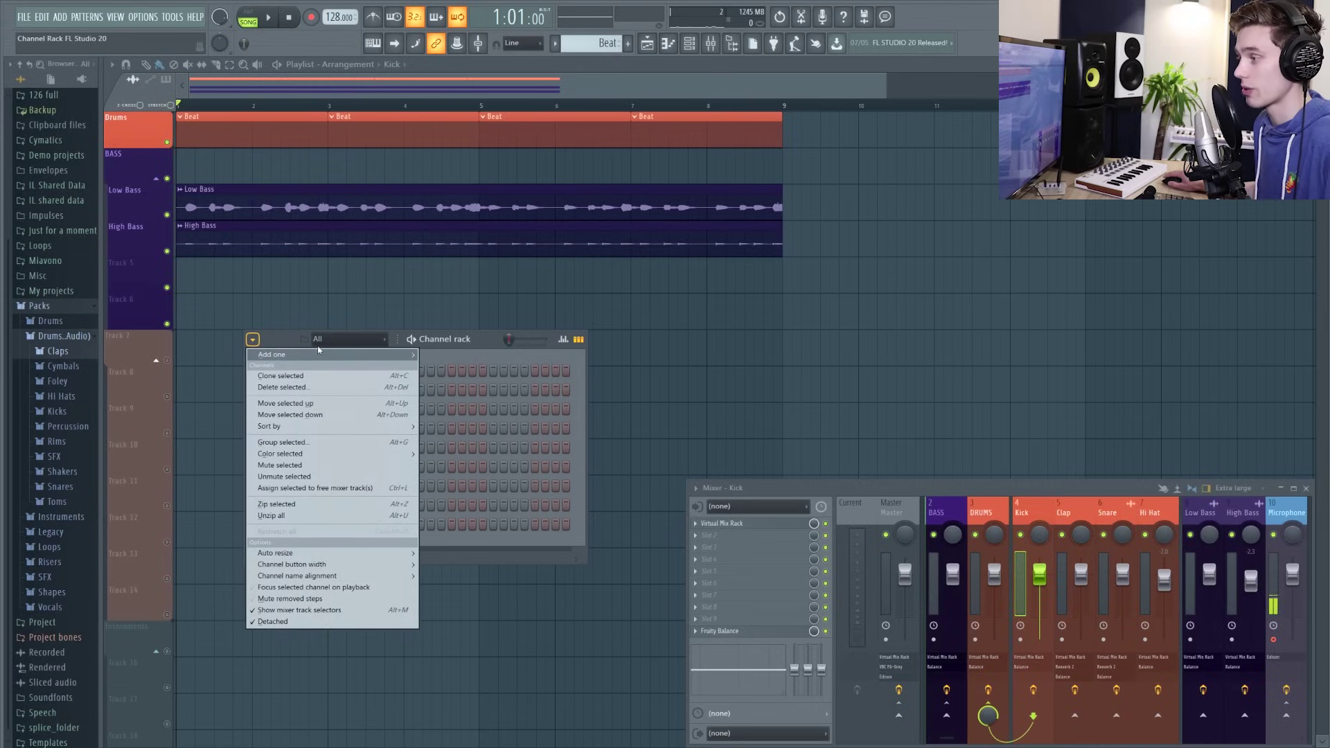
click(253, 340)
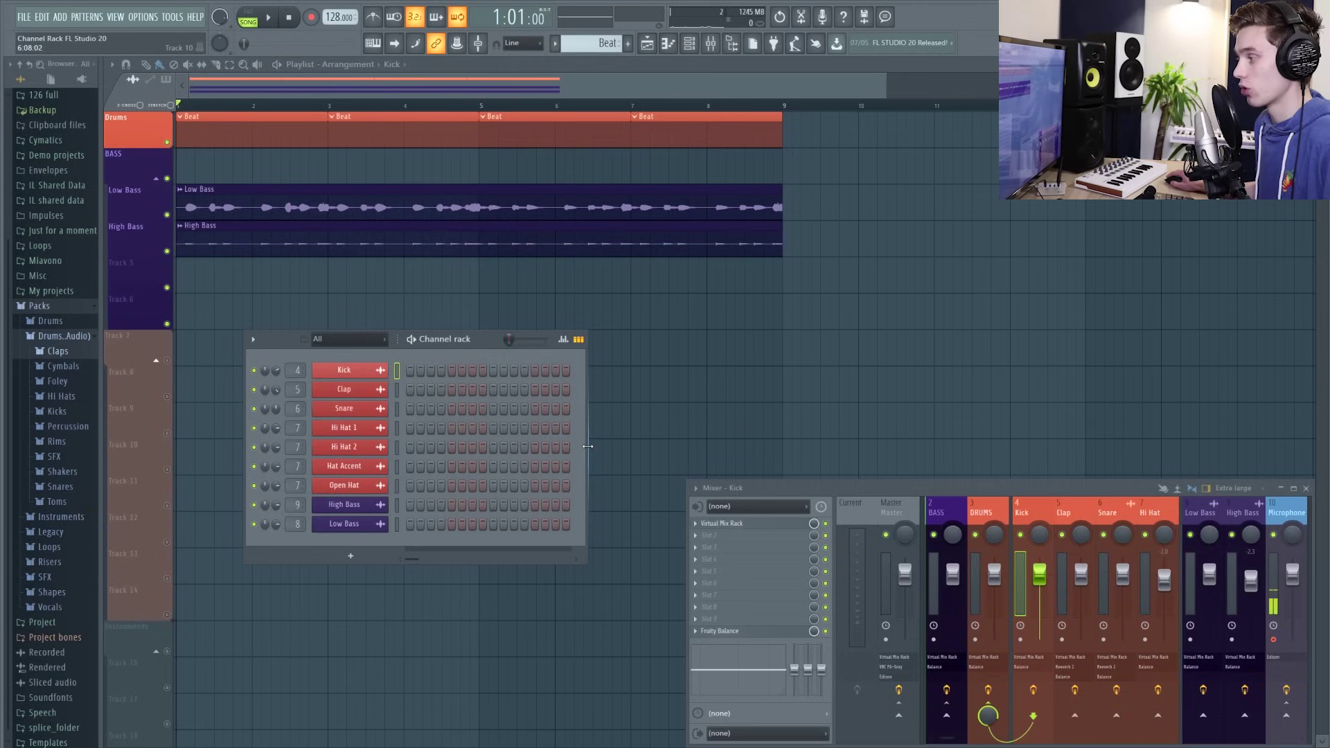
mouse_move(588, 447)
mouse_down()
mouse_move(896, 455)
mouse_move(589, 452)
mouse_up()
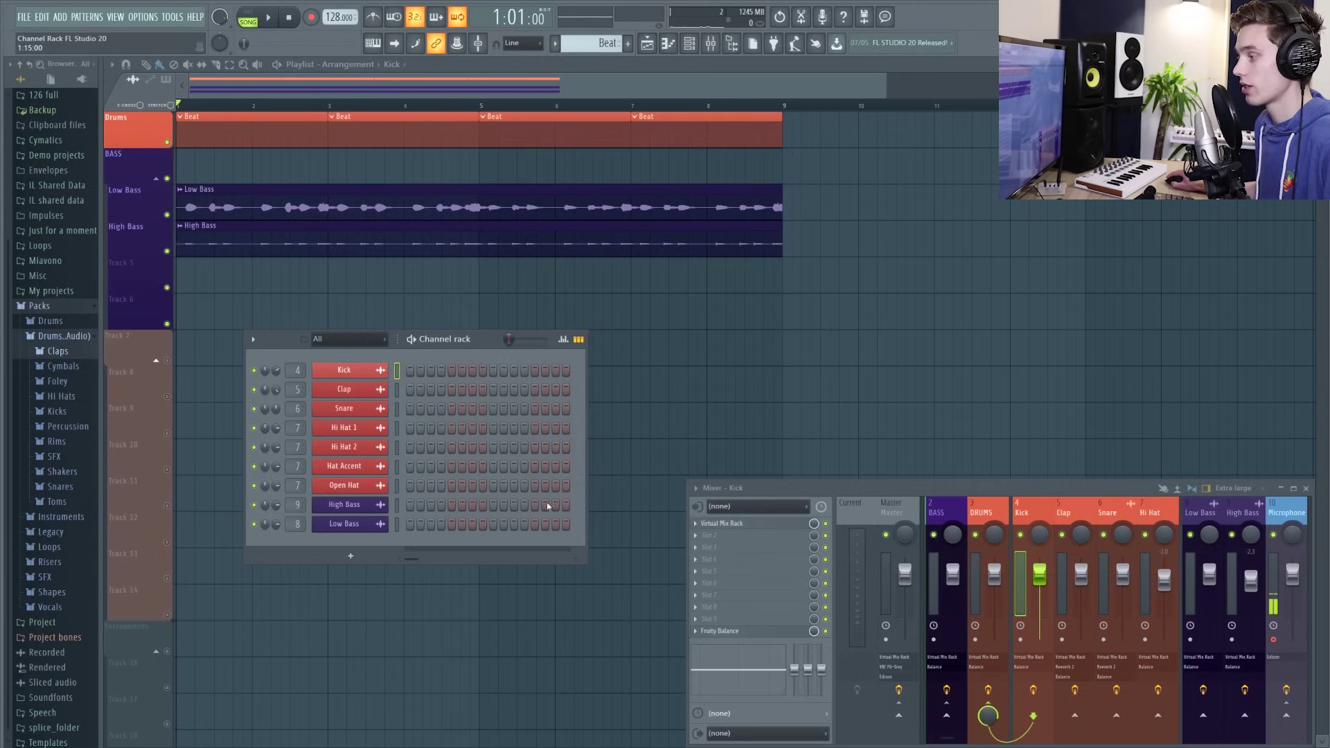
mouse_move(448, 565)
mouse_down()
mouse_move(450, 454)
mouse_move(451, 564)
mouse_up()
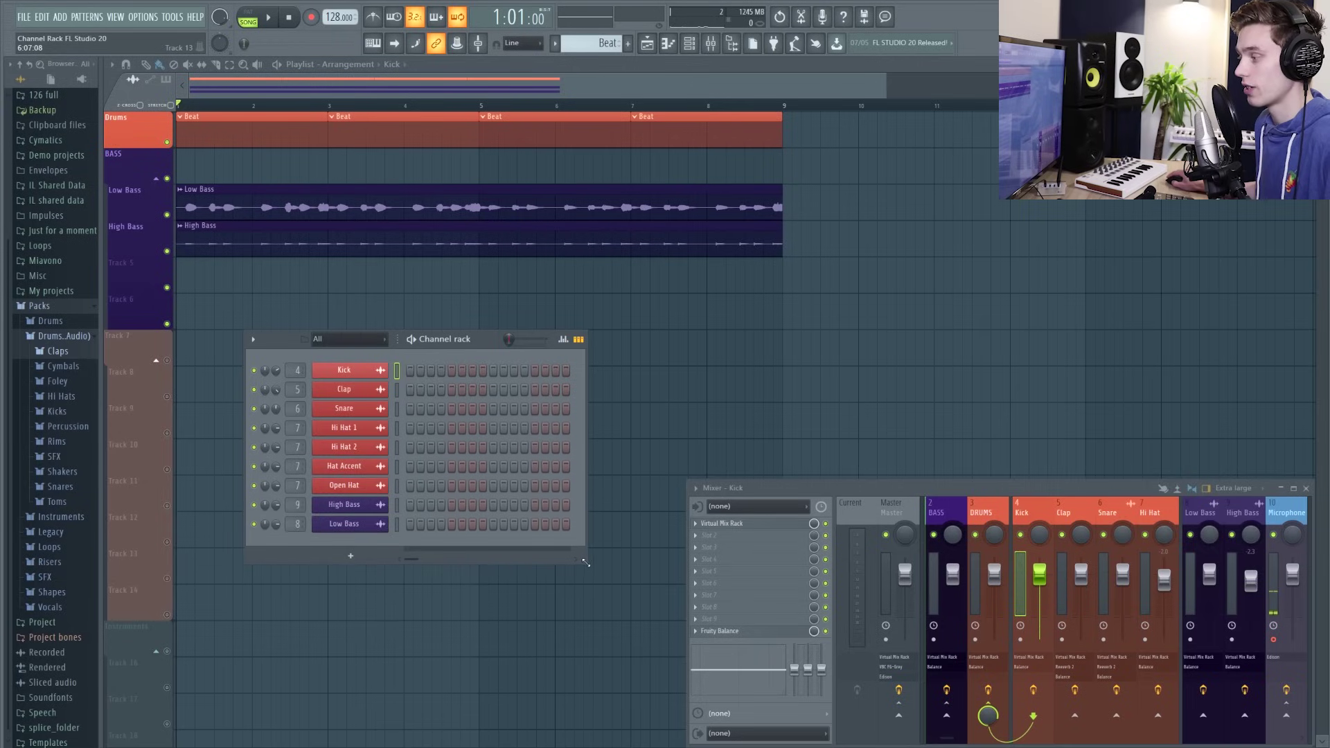
mouse_move(585, 563)
mouse_down()
mouse_move(509, 509)
mouse_move(599, 579)
mouse_up()
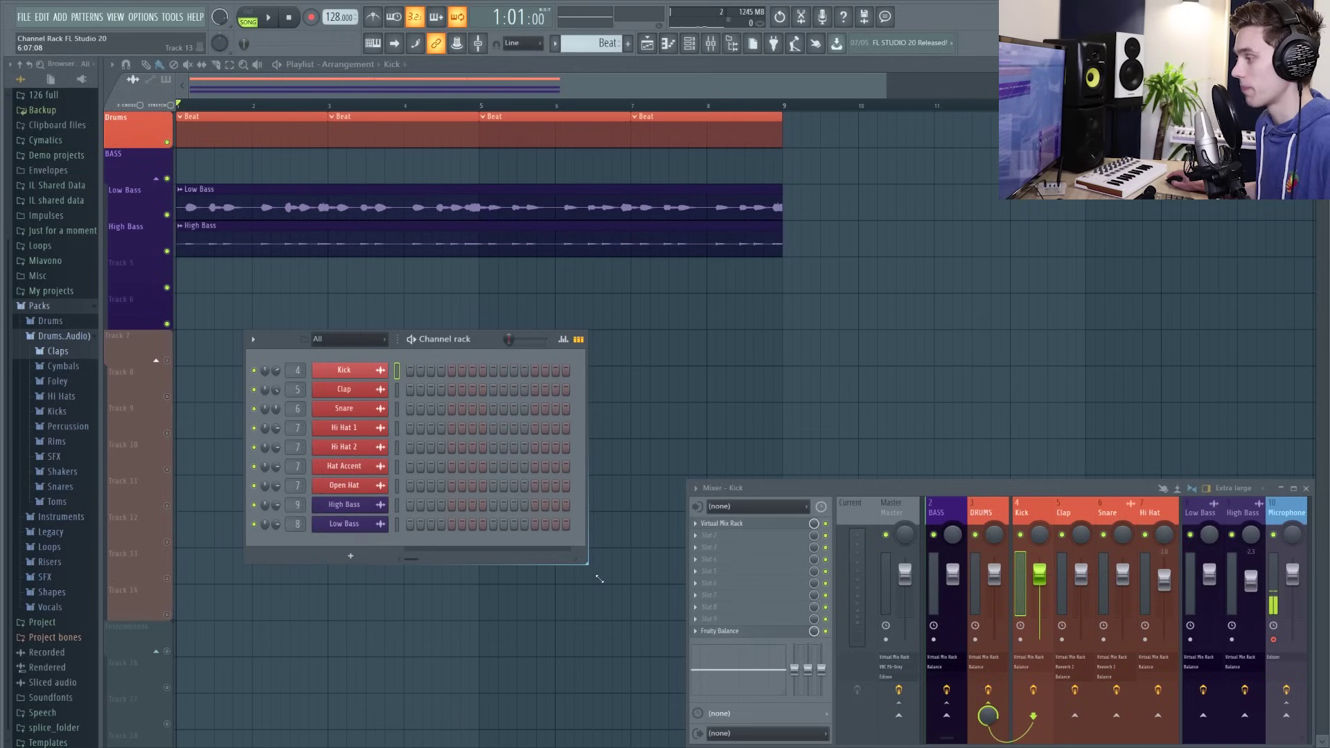
Filter the rack to Audio channels, then set the filter back to All
click(385, 341)
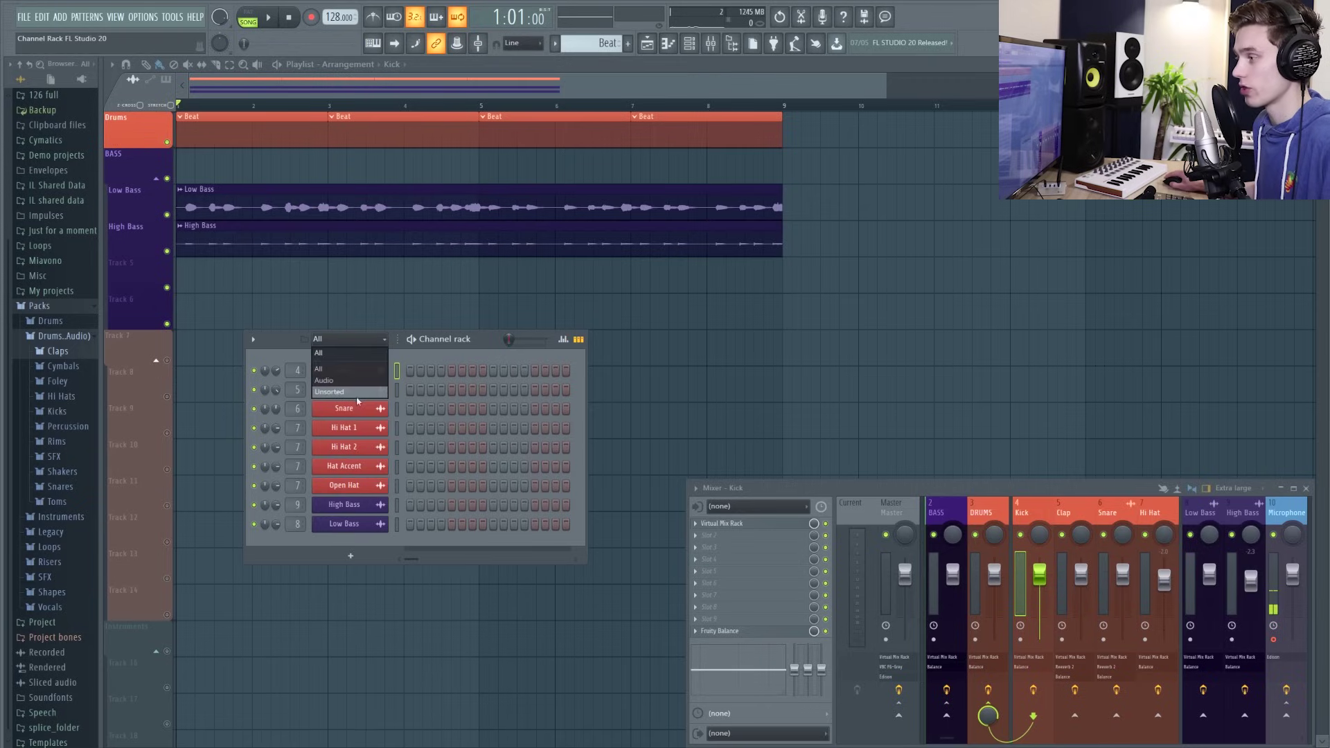
click(355, 380)
click(350, 339)
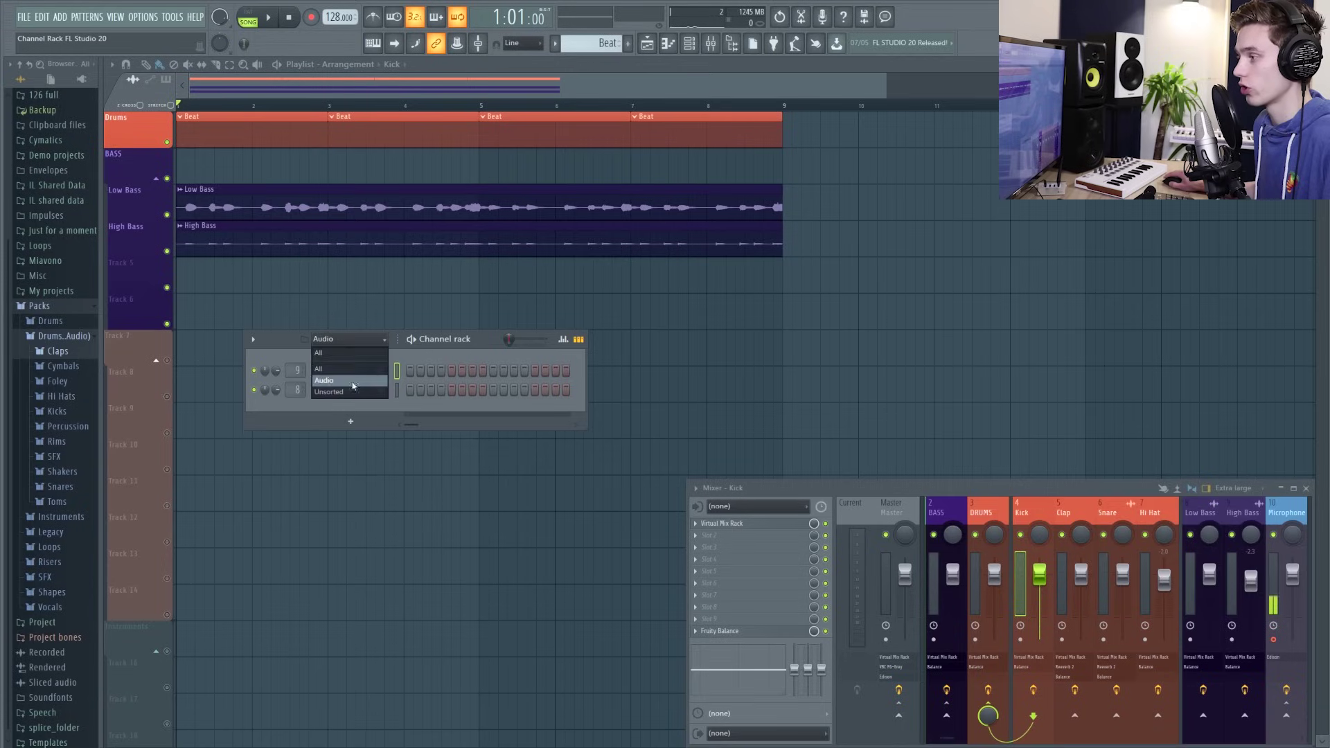
click(352, 393)
click(350, 338)
click(350, 351)
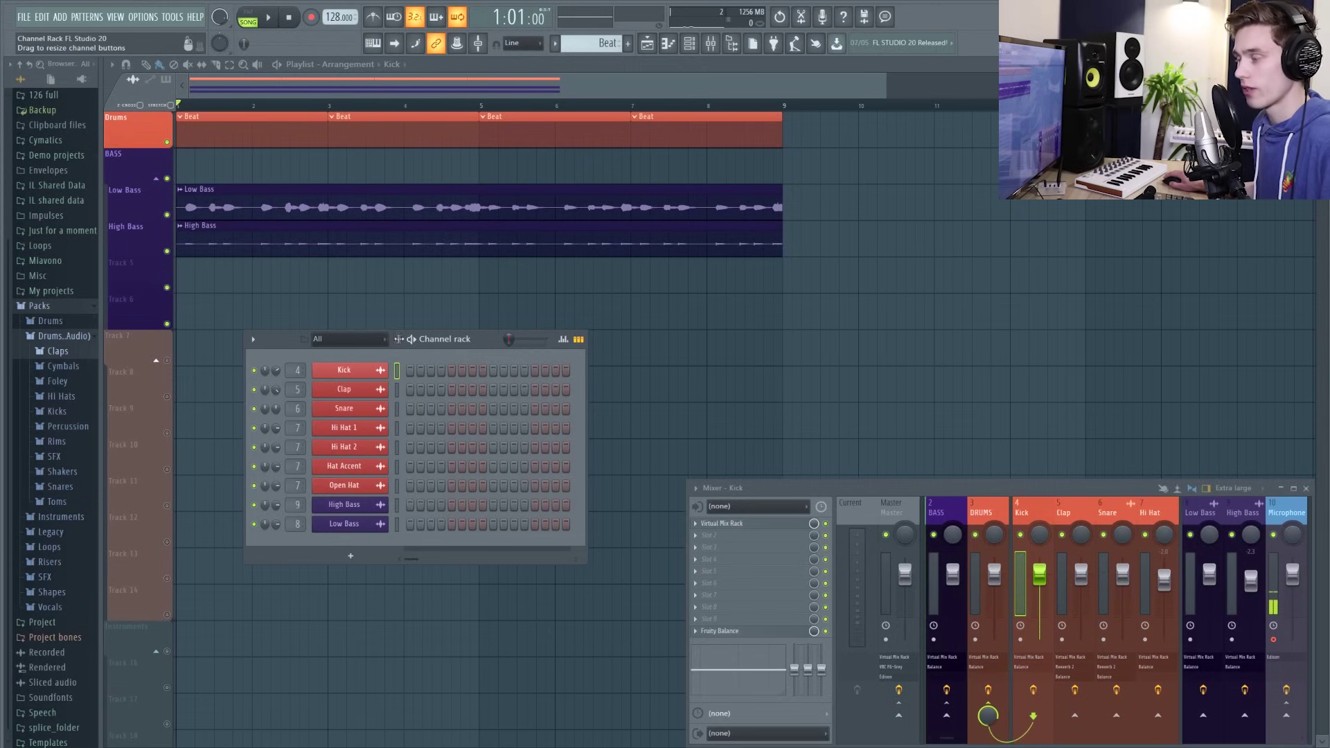
Widen the channel name buttons so names show fully, and check the graph editor
drag(399, 338, 353, 348)
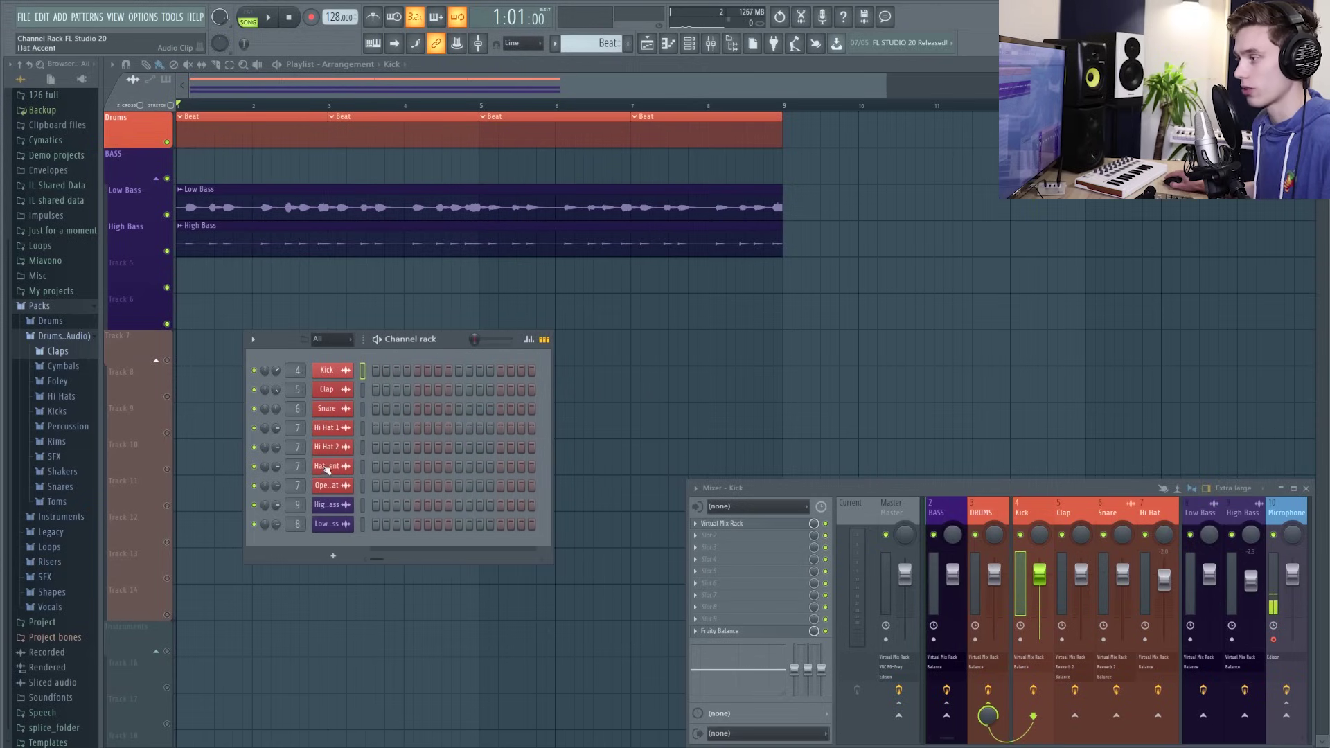
drag(361, 339, 414, 339)
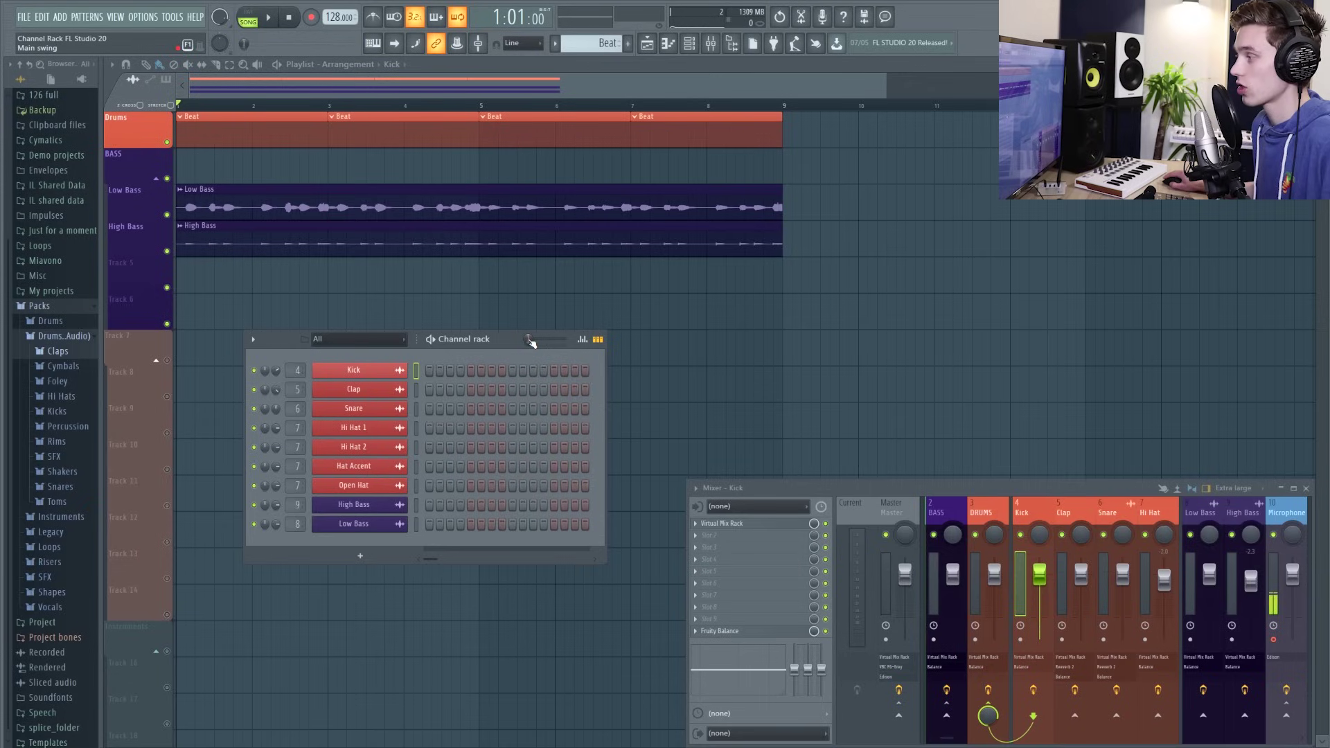
click(582, 340)
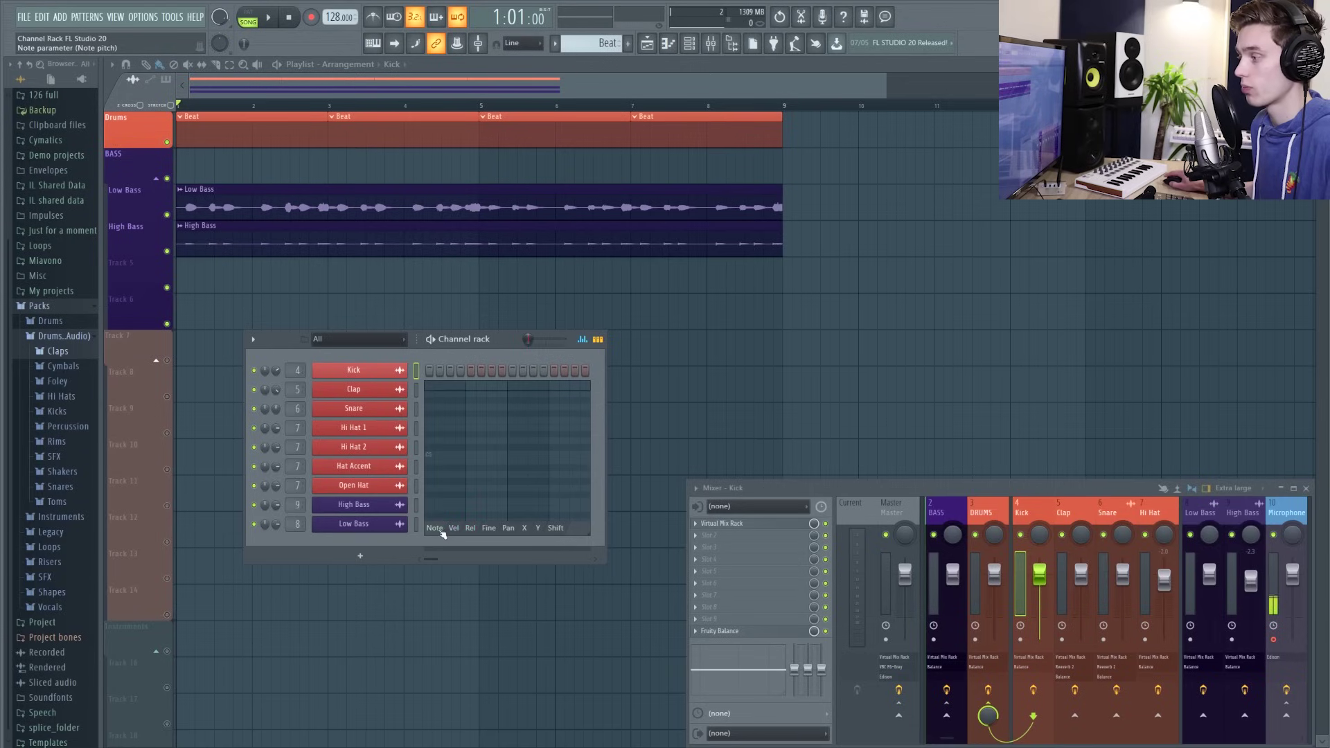
click(584, 339)
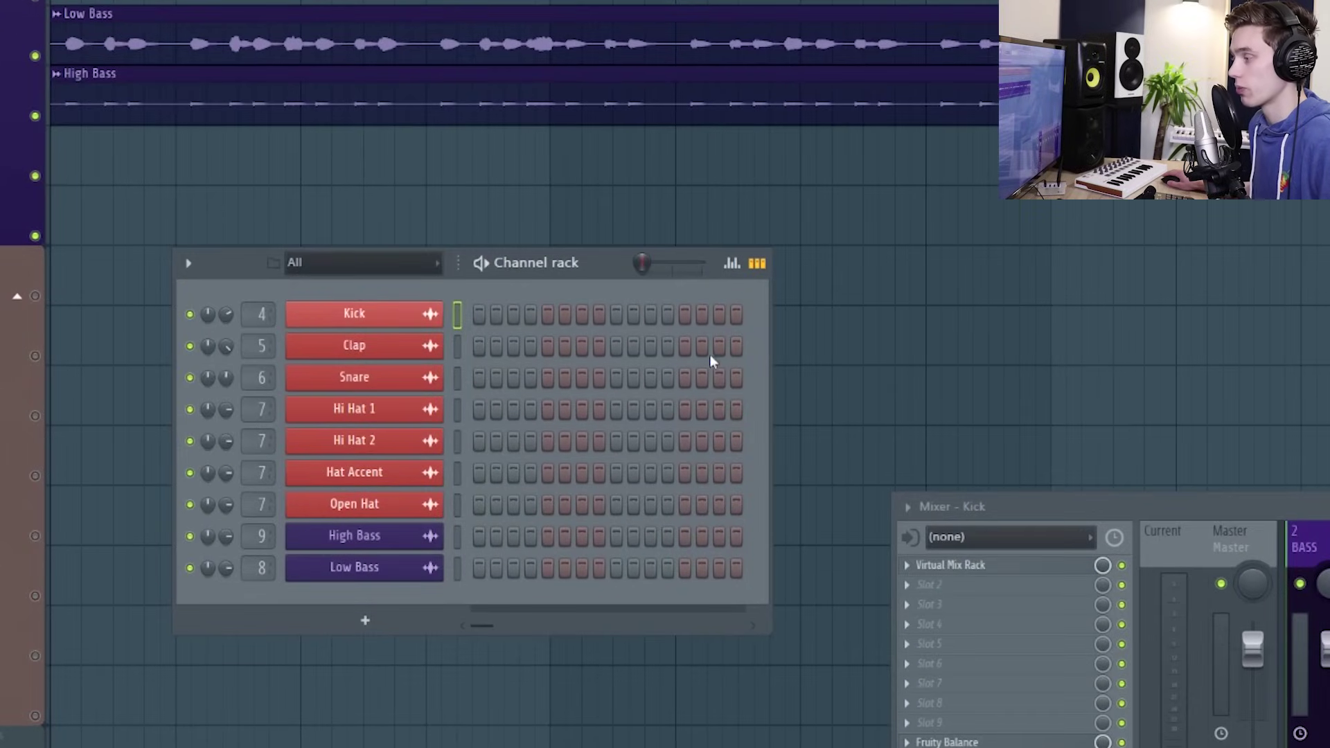
Toggle Kick steps 1, 5, 9 and 13, leaving a hit on 13, and start playback
click(479, 315)
click(546, 316)
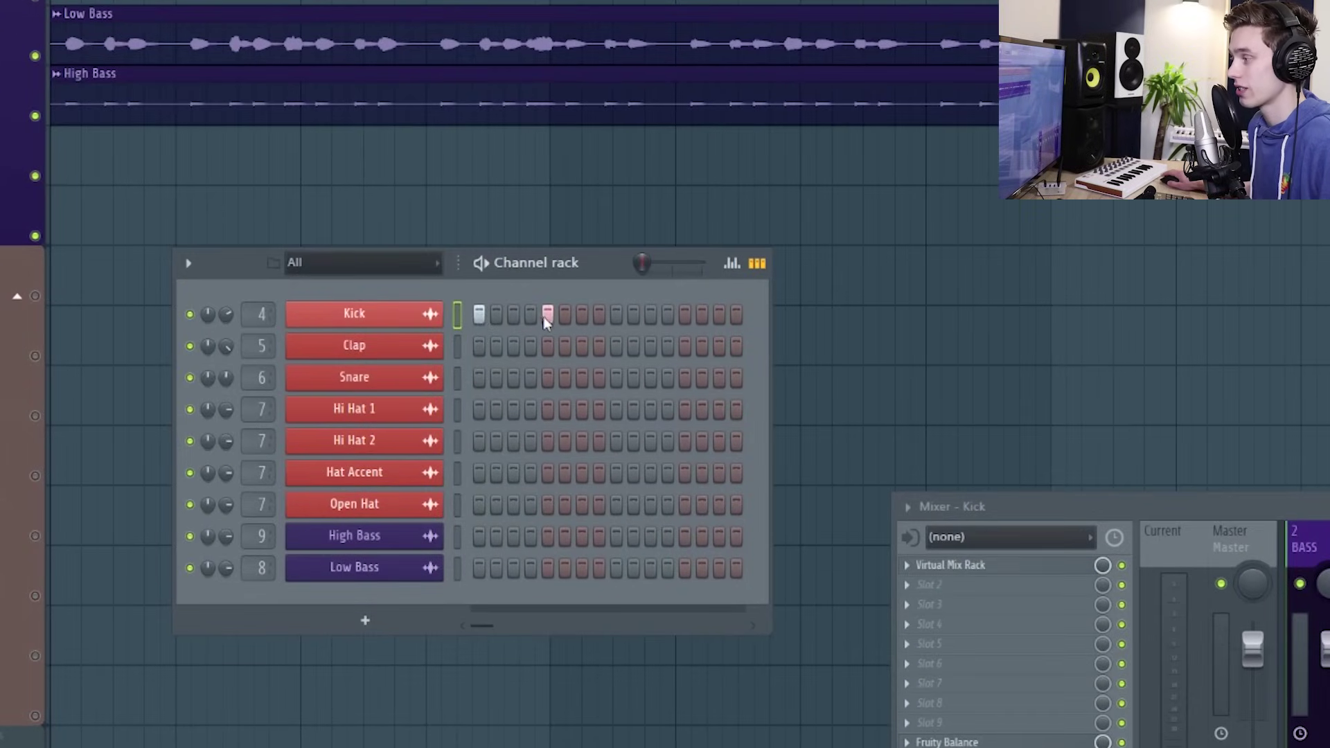
click(684, 315)
click(616, 314)
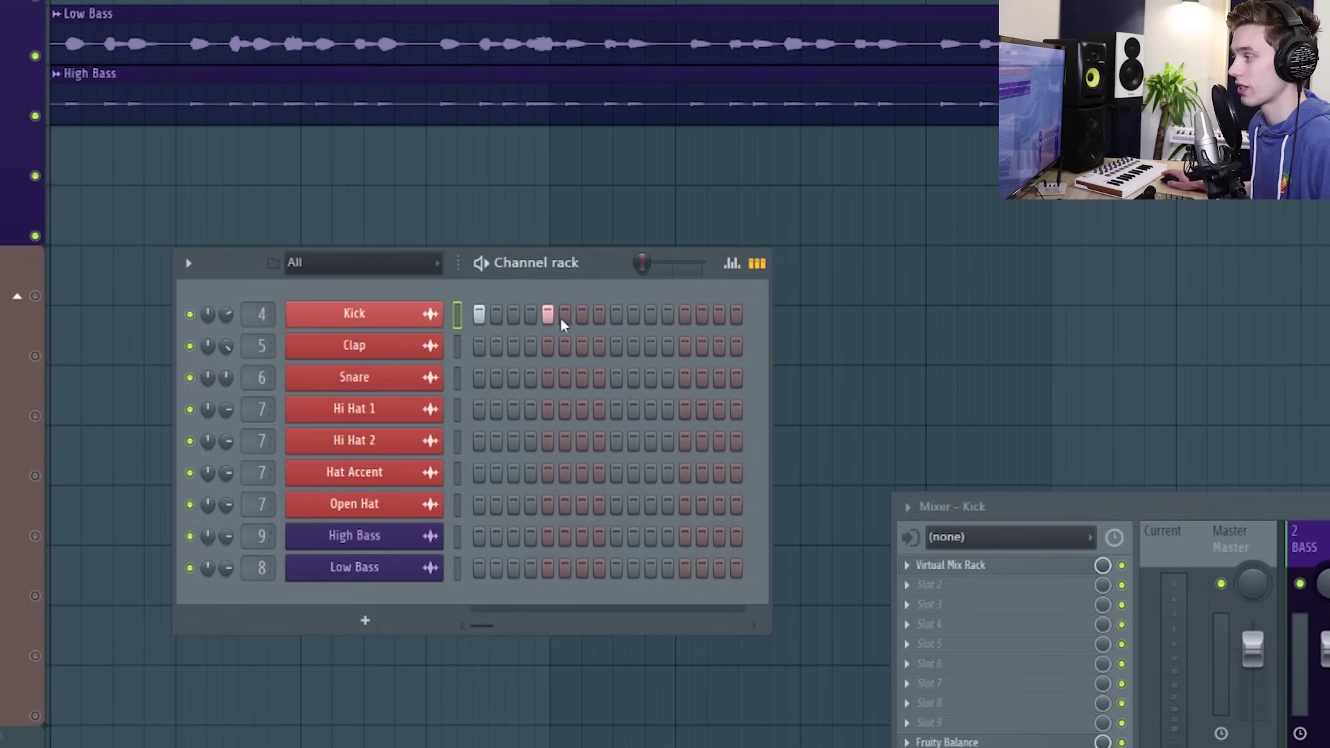
mouse_move(473, 313)
mouse_down()
mouse_move(629, 318)
mouse_move(471, 323)
mouse_up()
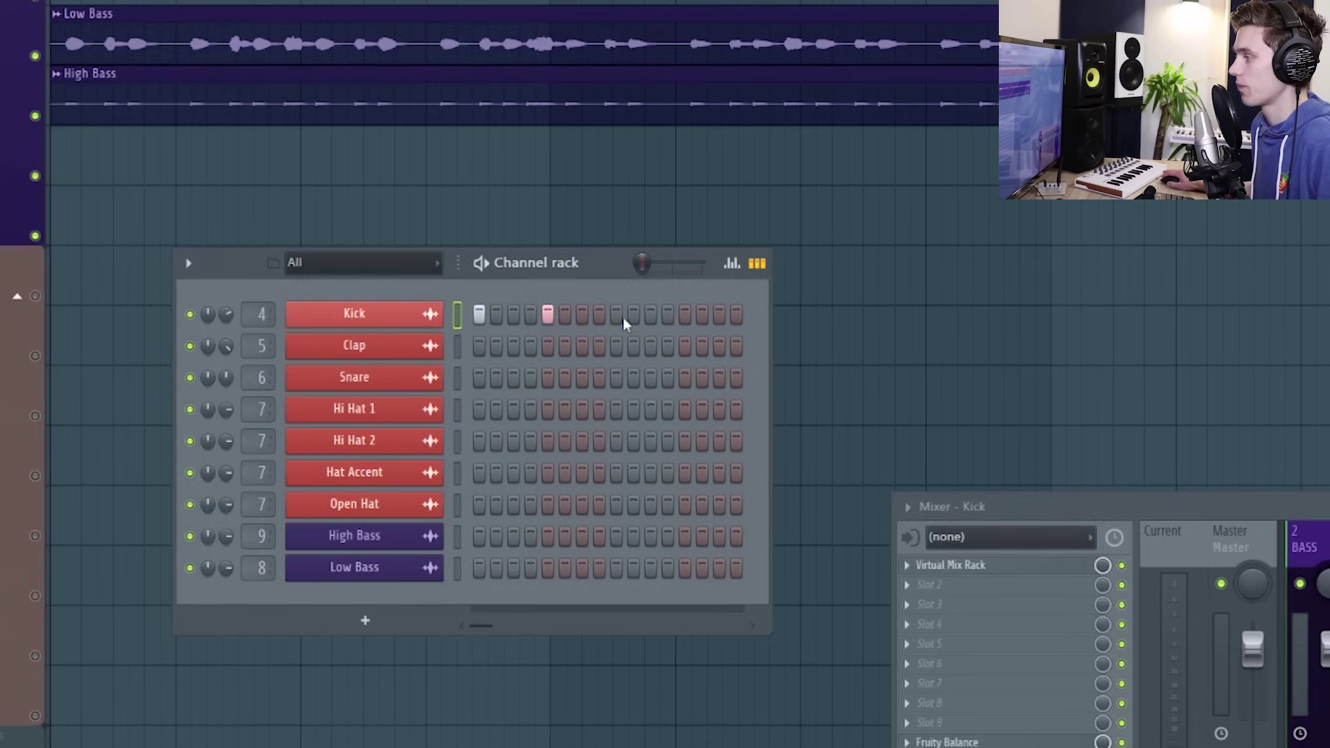
click(687, 313)
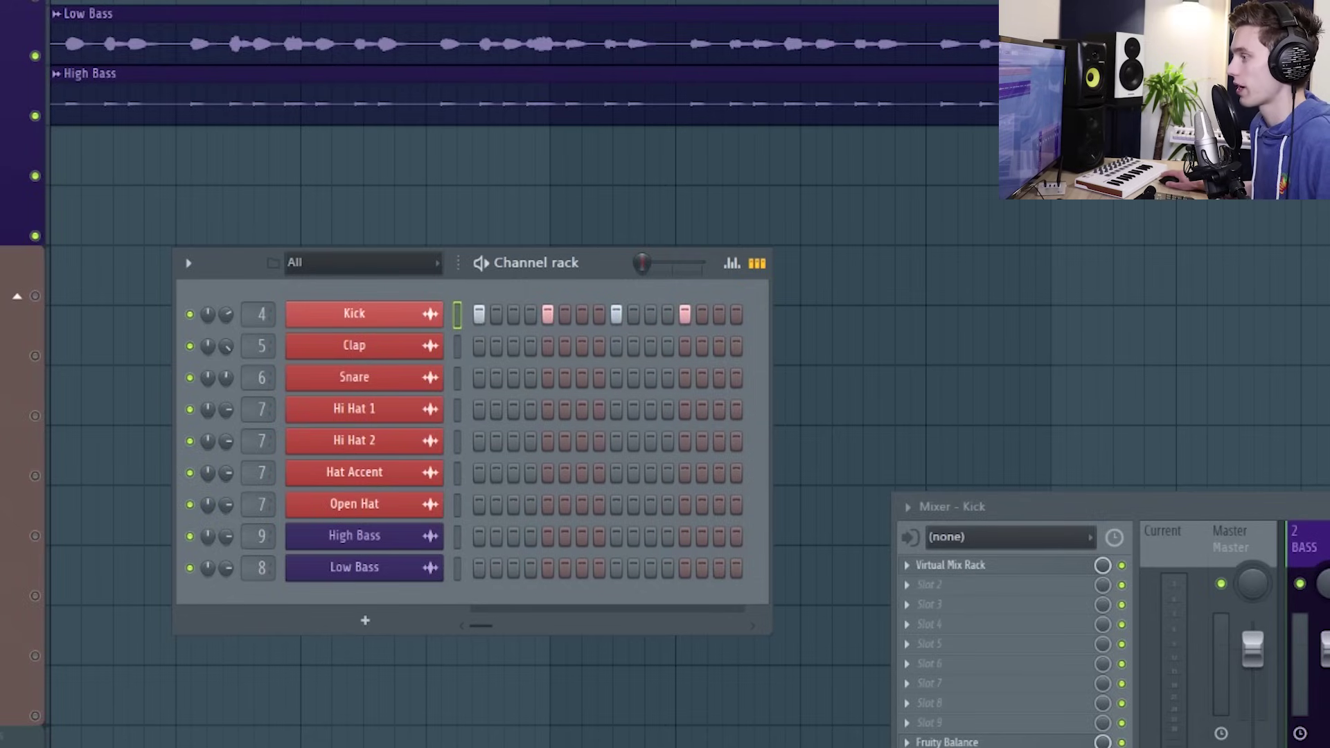
key(space)
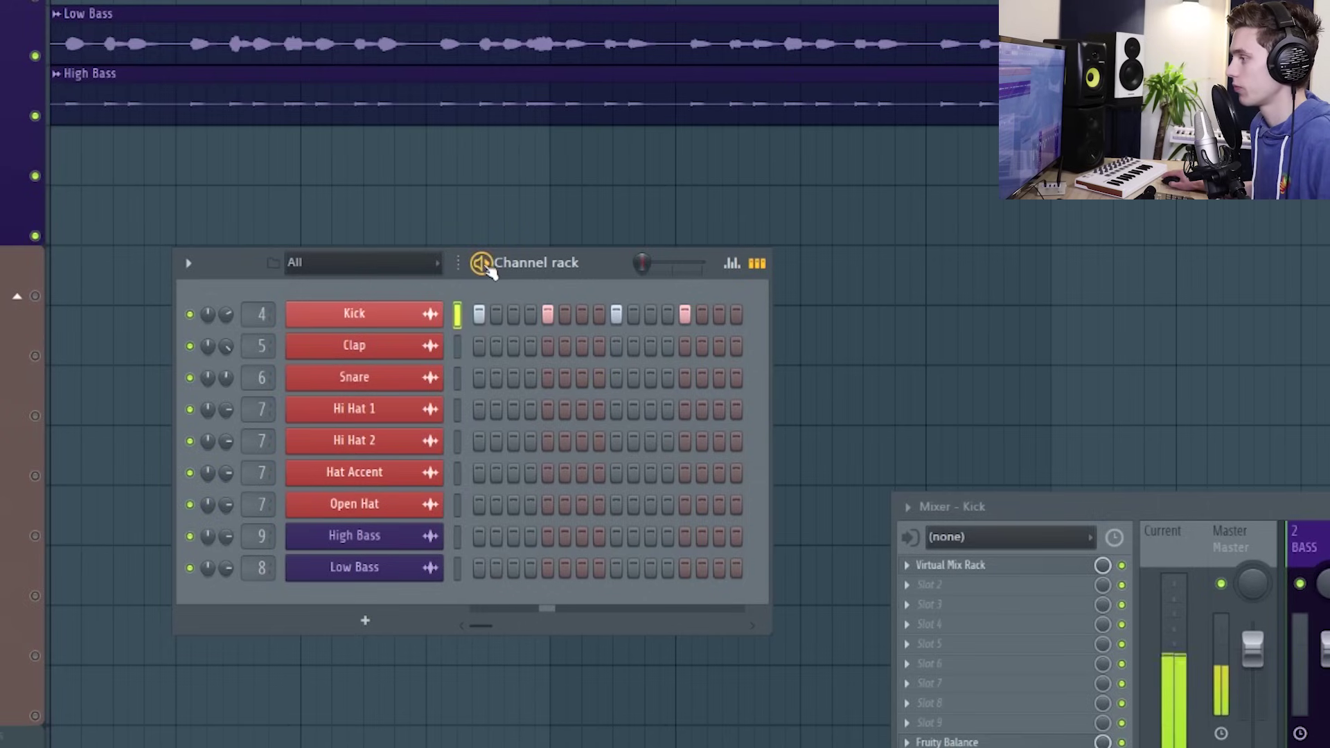
Widen the rack to 32 steps and fill the Kick row every 4 steps
drag(608, 260, 535, 184)
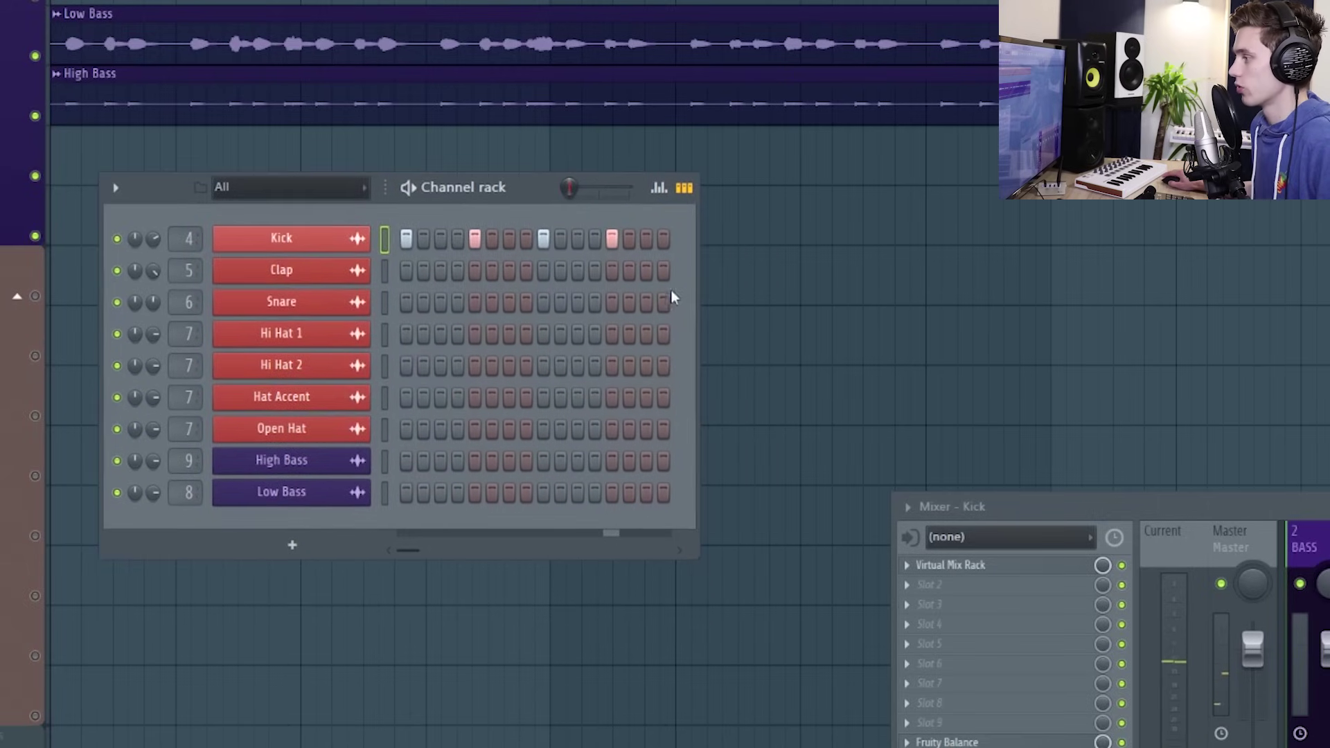
drag(698, 306, 997, 320)
click(681, 239)
click(749, 239)
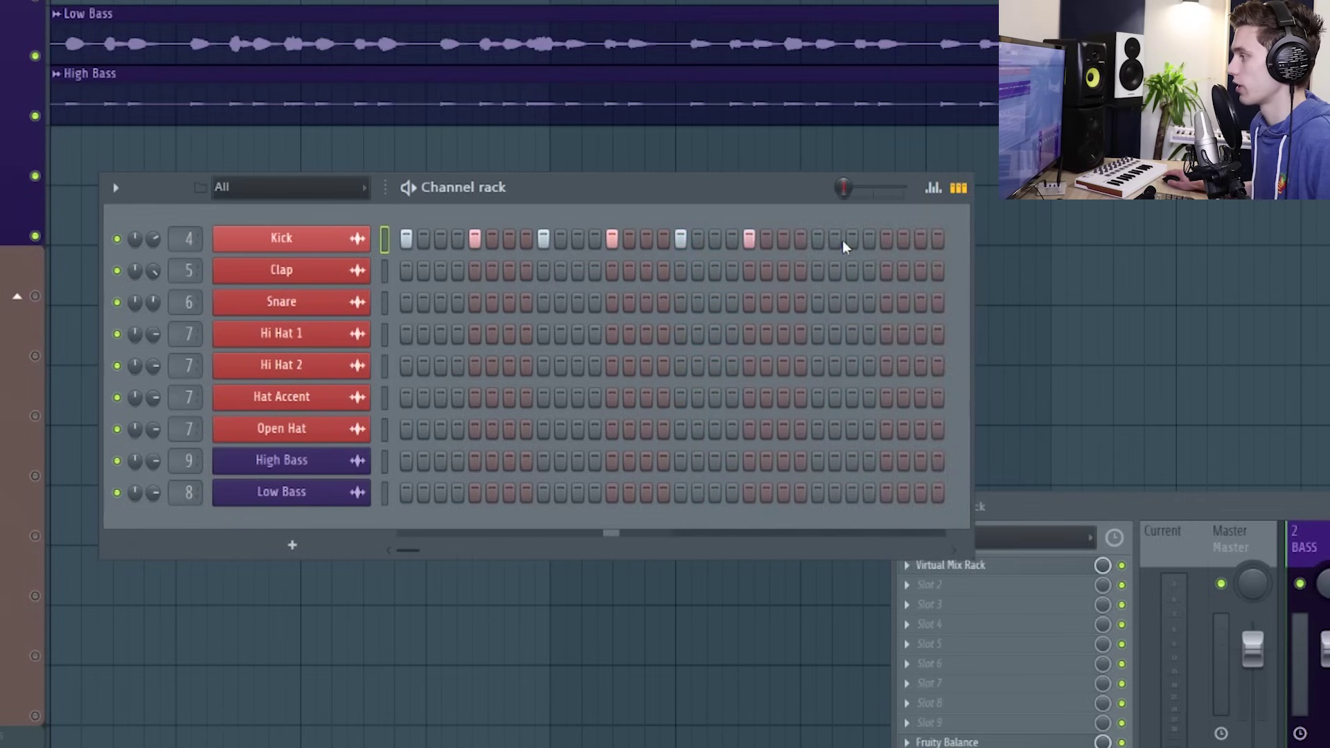
click(818, 238)
click(886, 239)
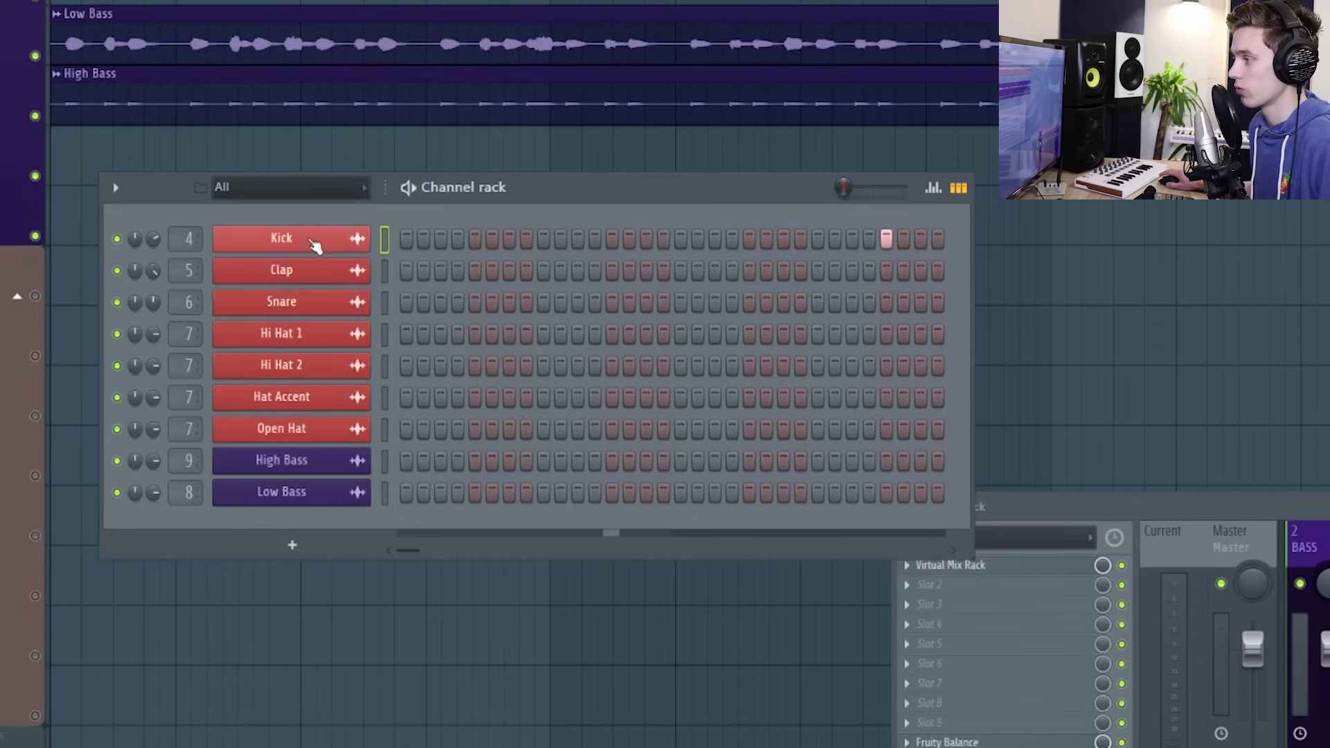
right_click(310, 240)
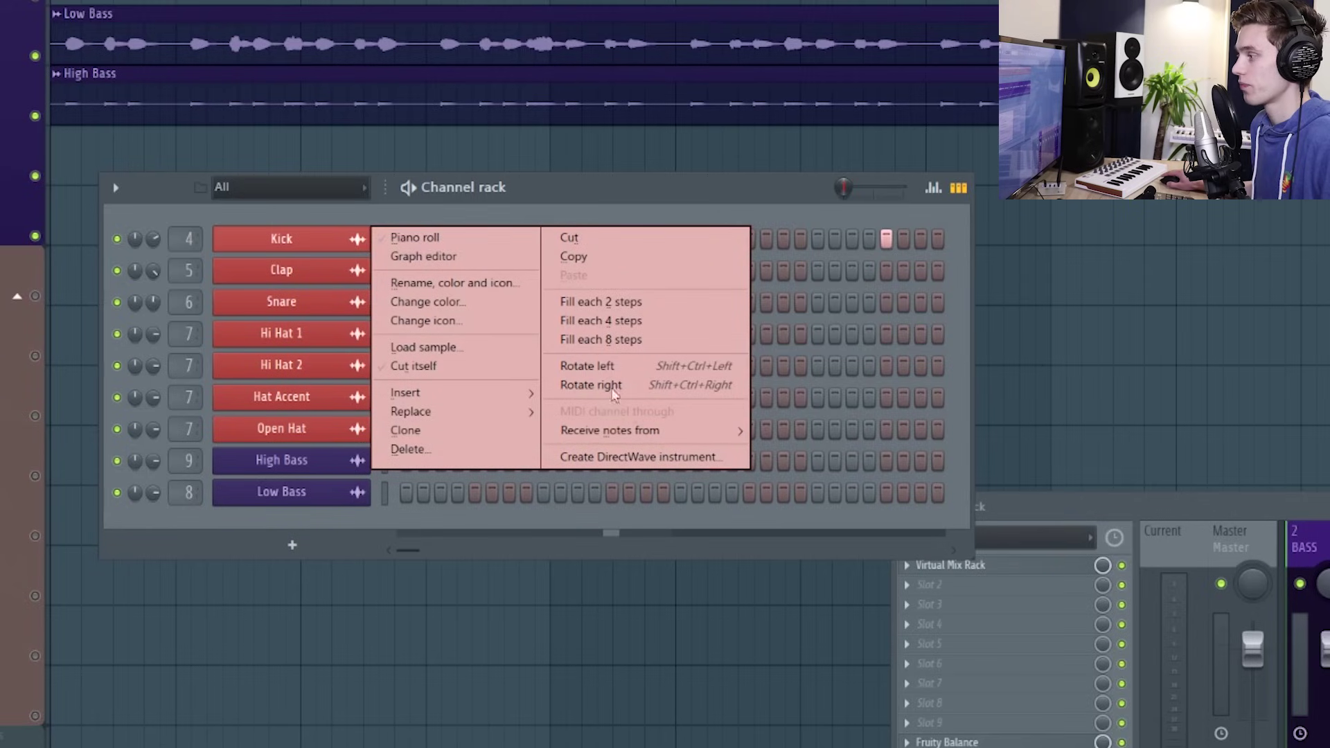
click(625, 322)
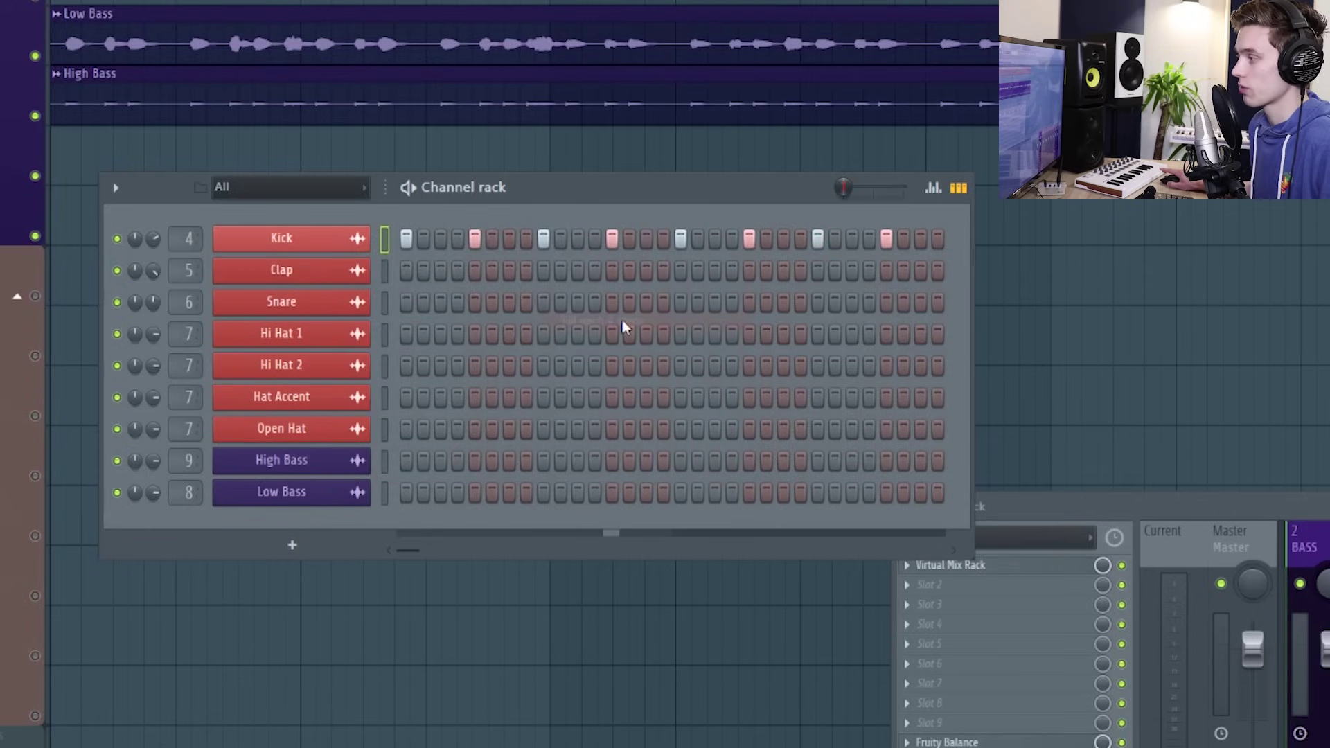
Add Clap and Snare hits on steps 5, 13, 21 and 29, then stop playback
click(474, 270)
click(475, 302)
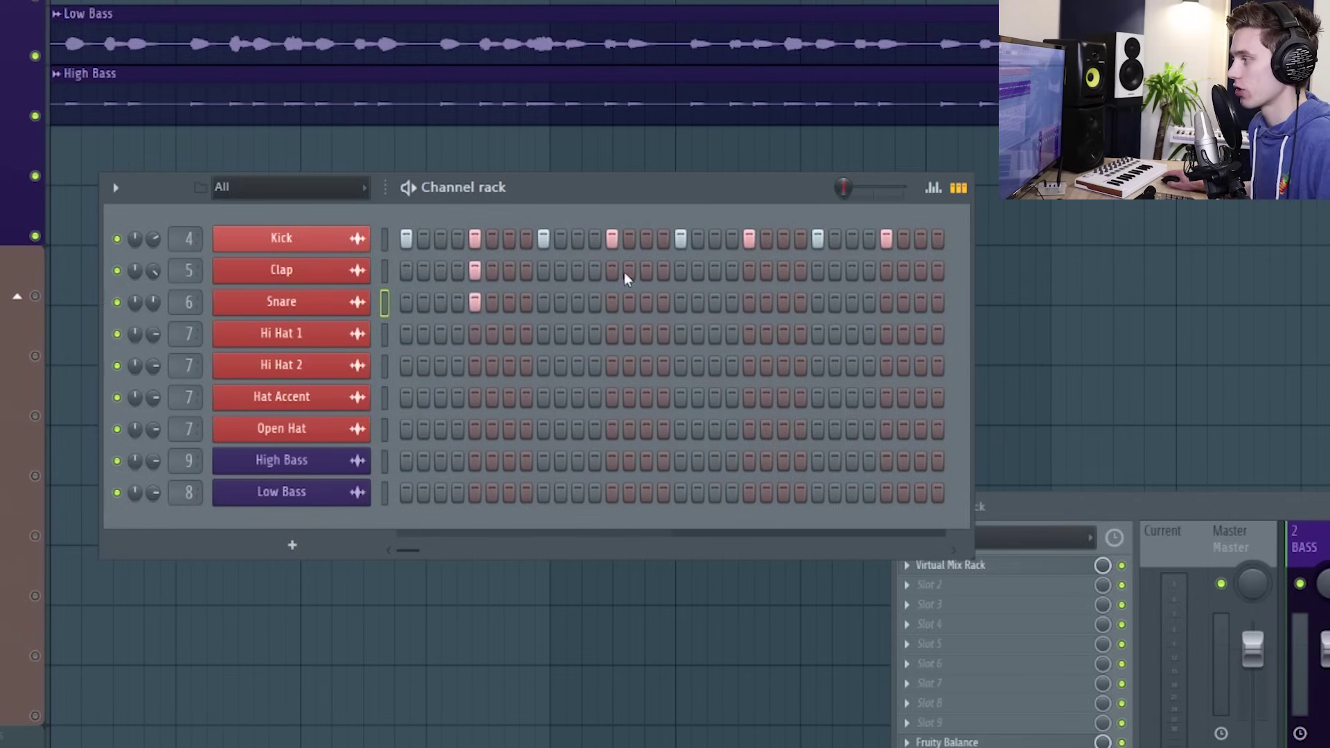
click(611, 270)
click(612, 302)
click(748, 270)
click(886, 270)
click(886, 302)
click(748, 302)
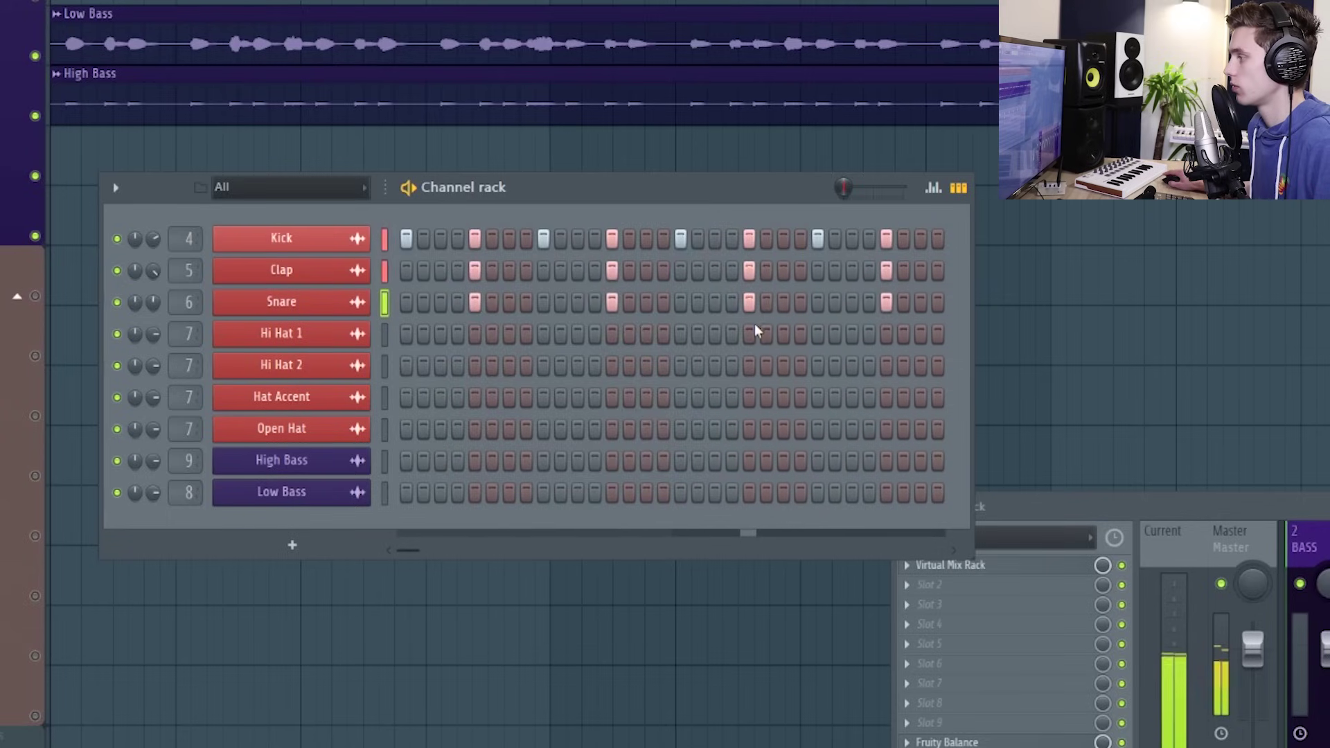
key(space)
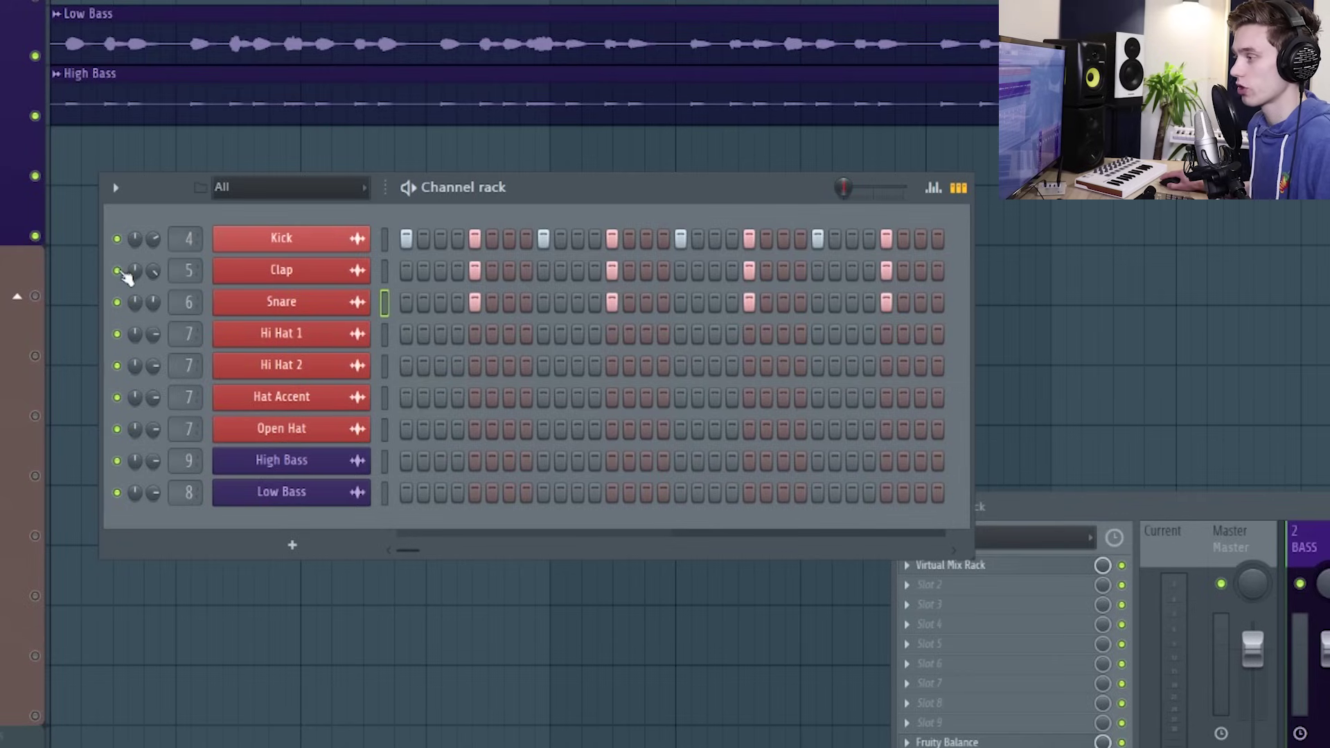
Toggle the Clap mute on and off, turn its volume down and adjust its pan
click(118, 271)
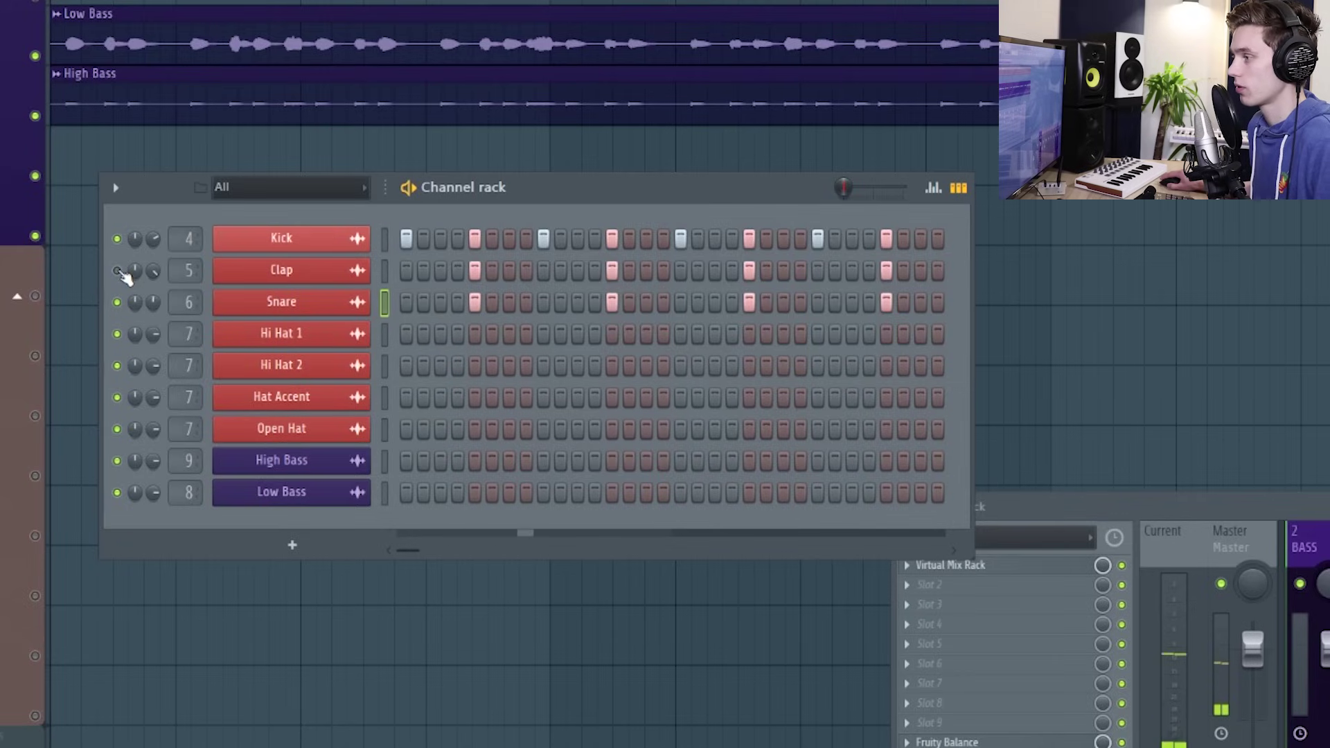
click(118, 271)
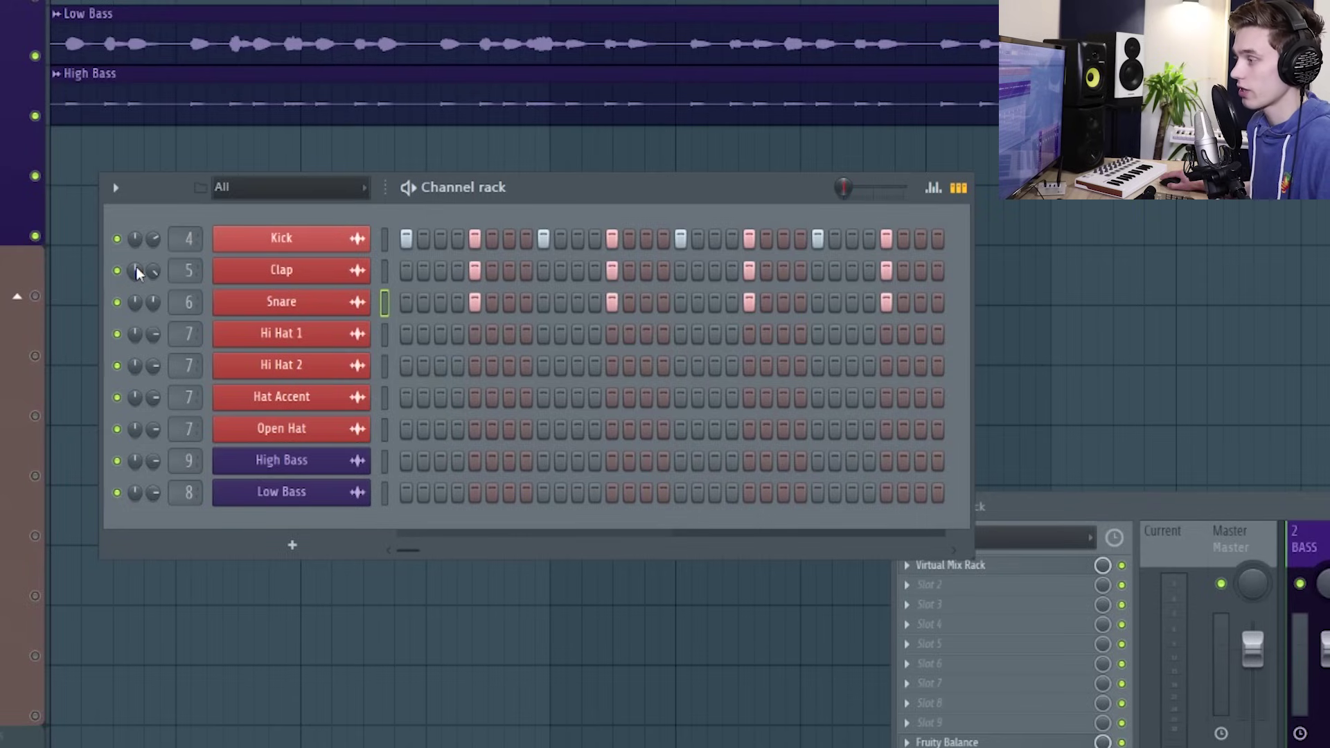
mouse_move(137, 272)
mouse_down()
mouse_move(138, 284)
mouse_move(135, 259)
mouse_up()
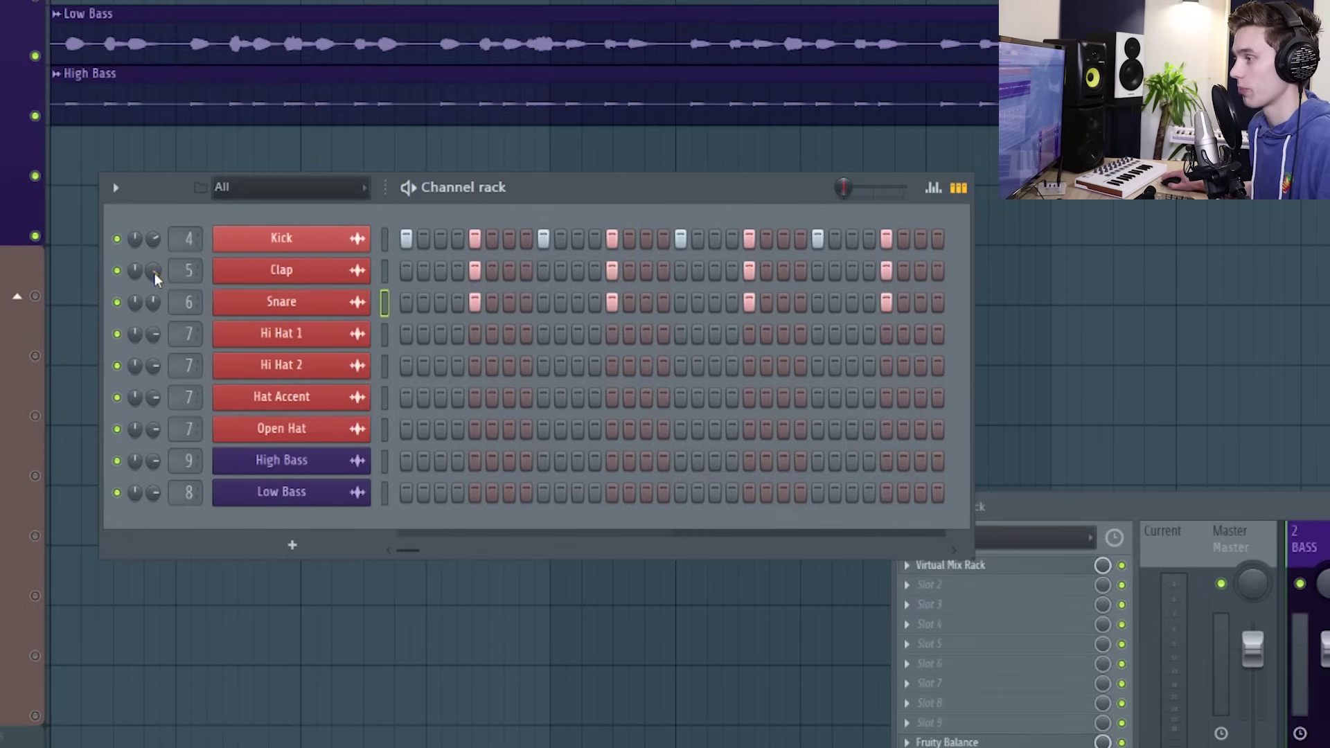
key(space)
drag(154, 272, 154, 277)
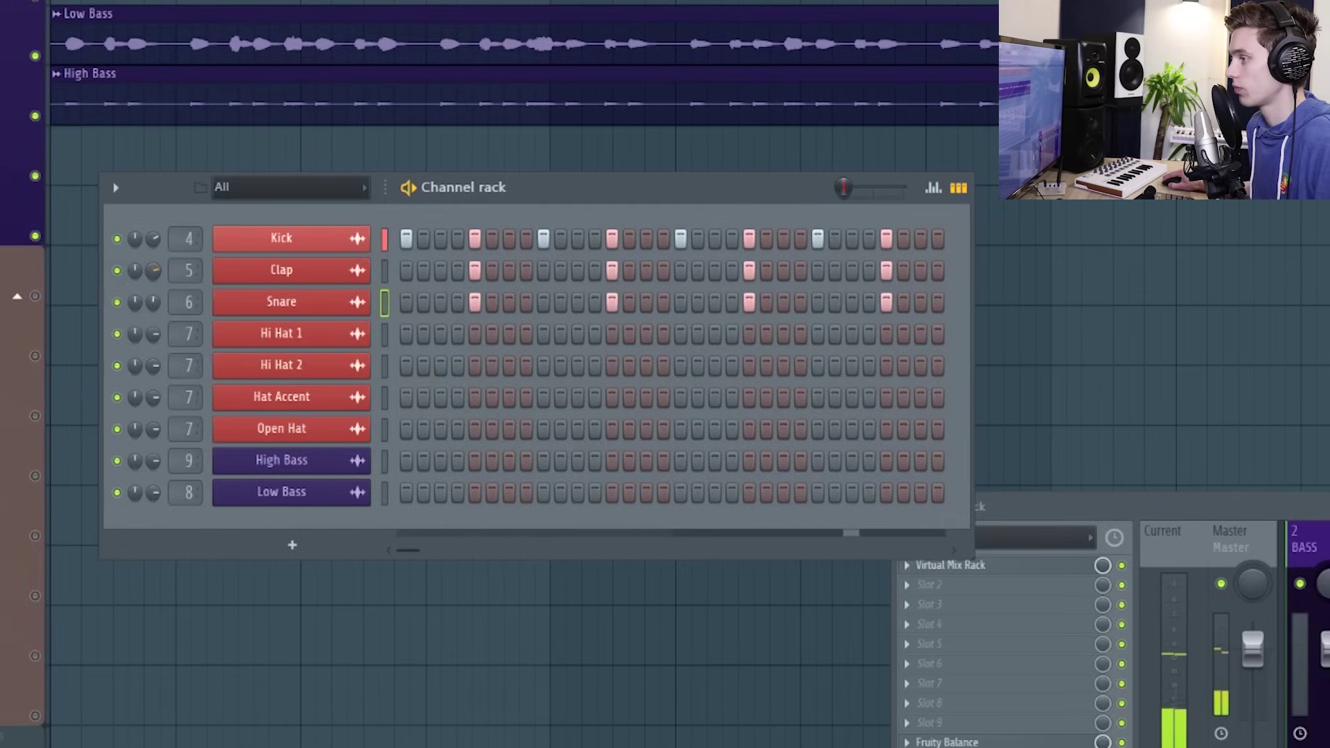
key(space)
click(384, 271)
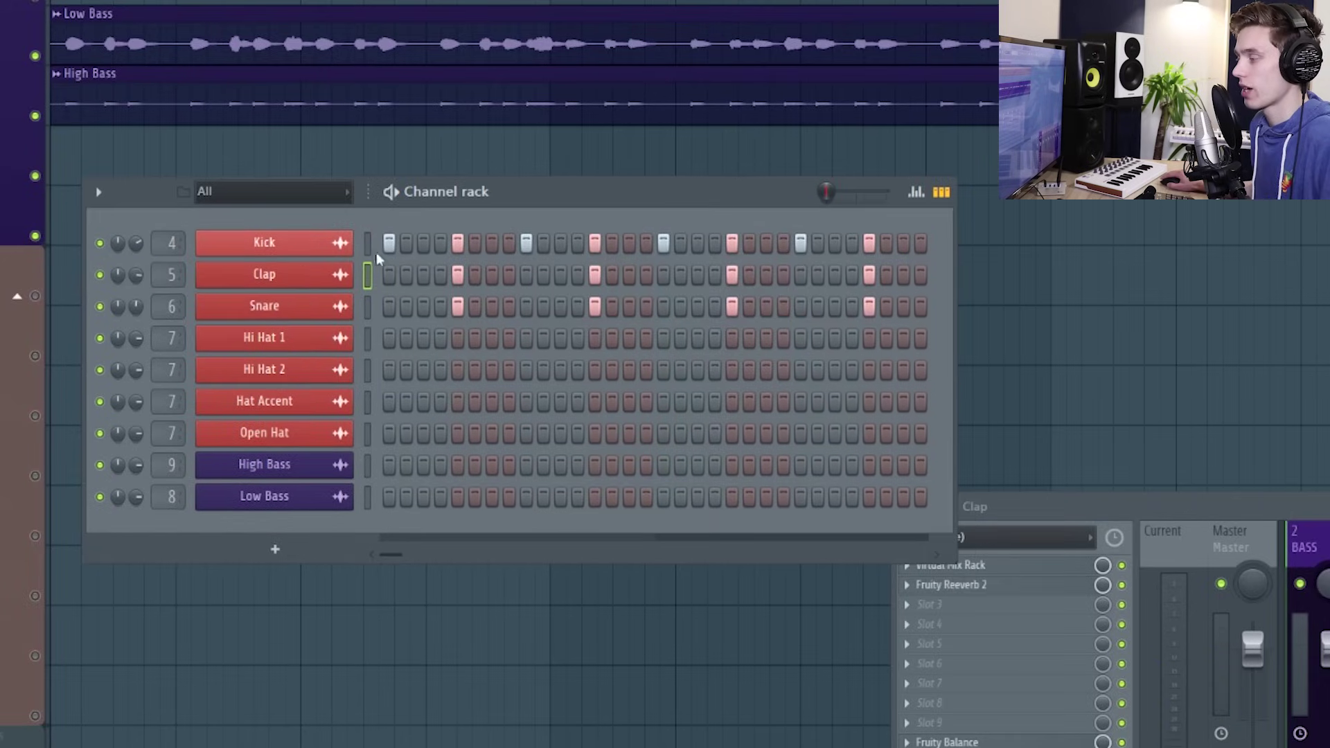
click(953, 203)
click(952, 203)
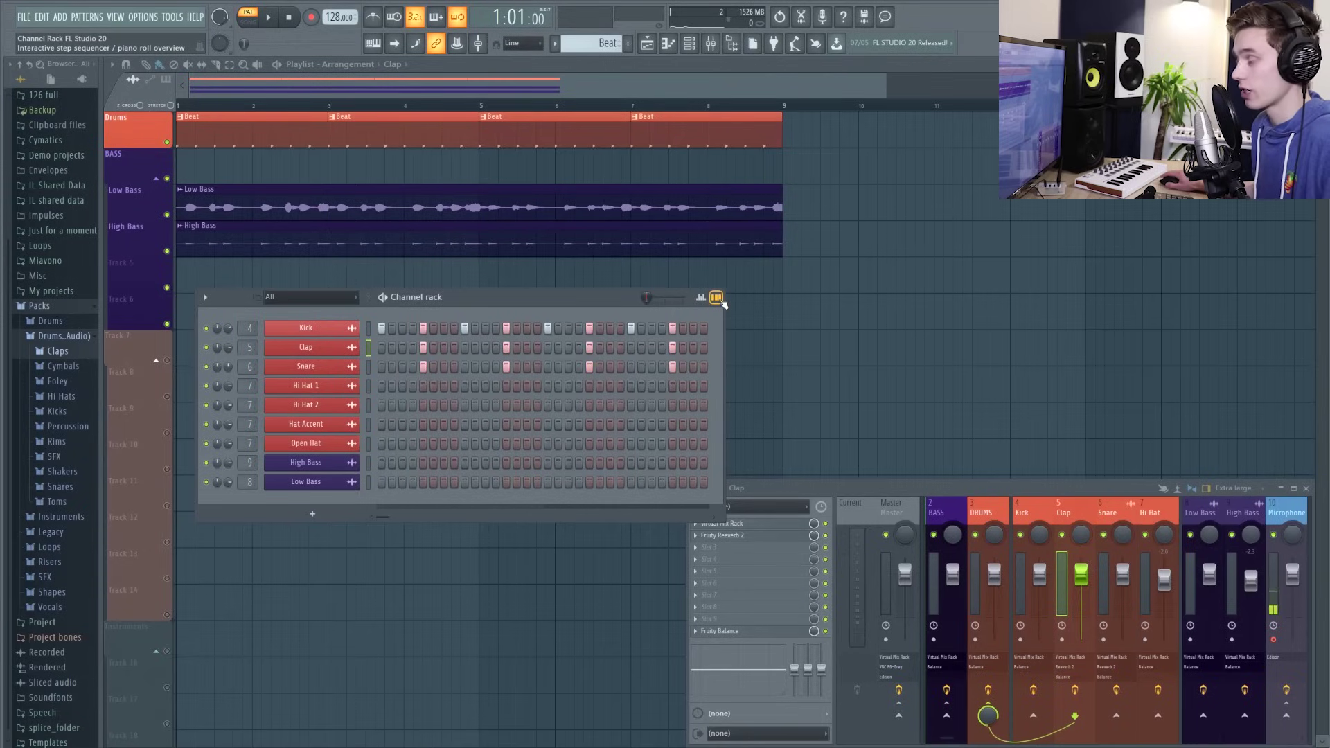
click(717, 299)
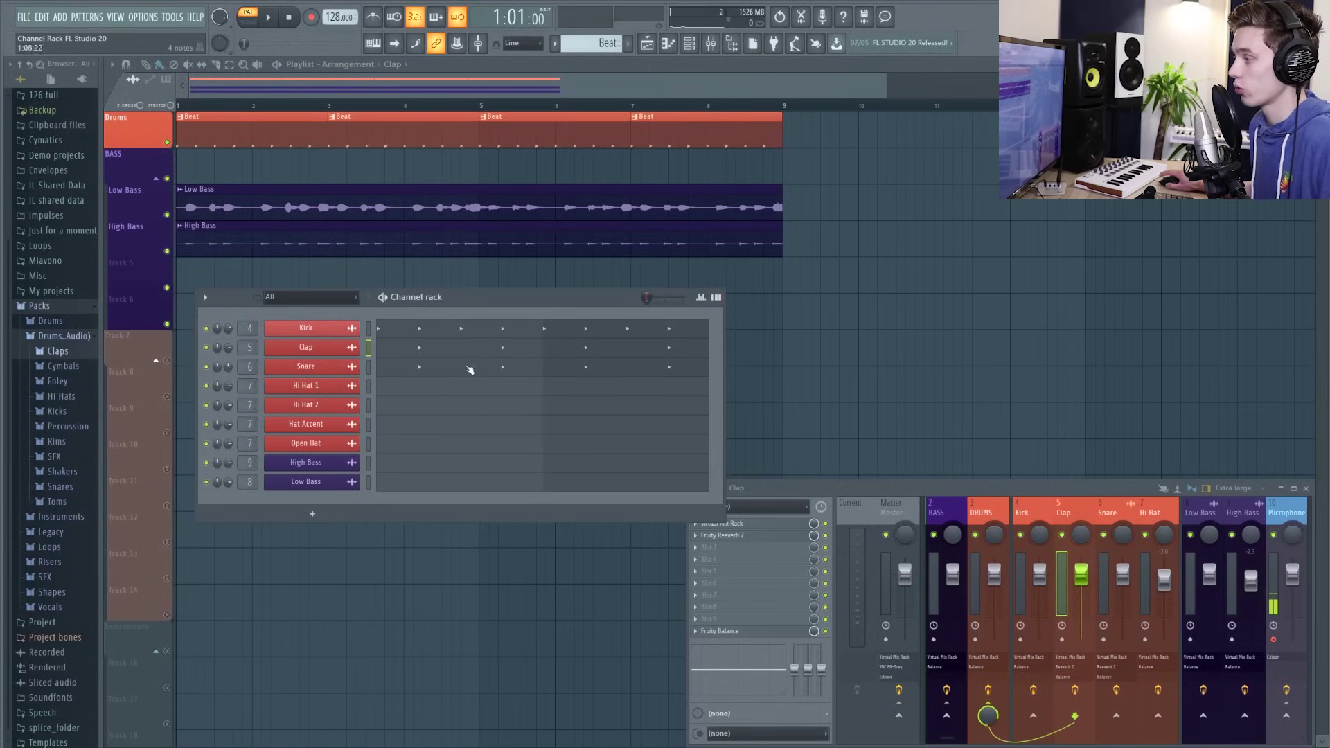
drag(503, 298, 733, 294)
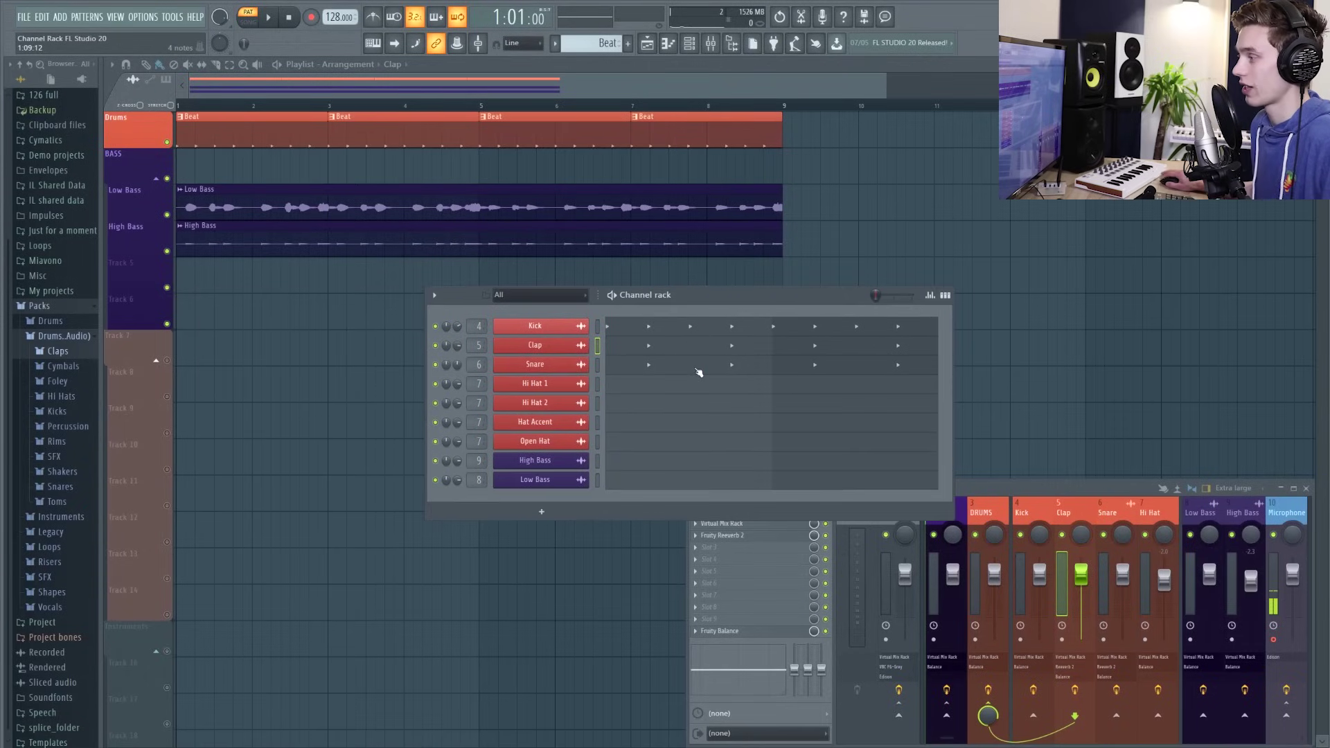
click(698, 372)
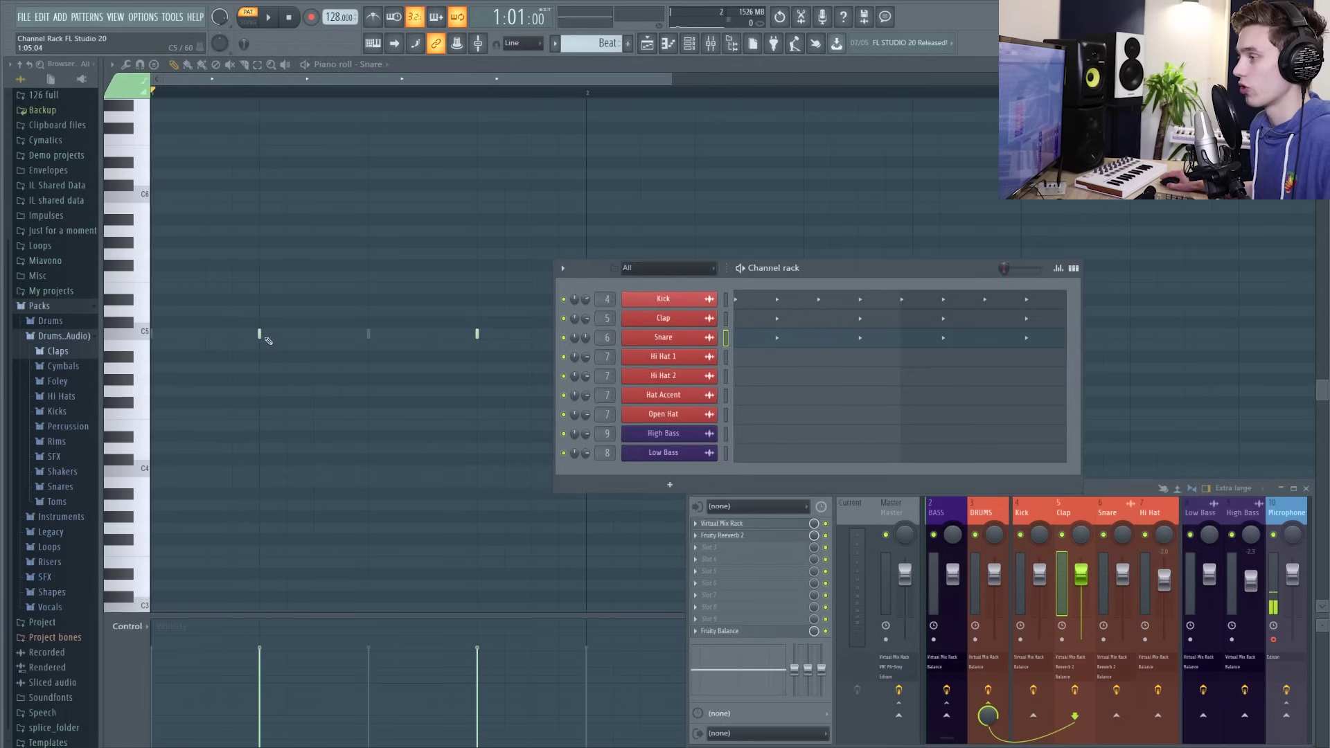
double_click(260, 335)
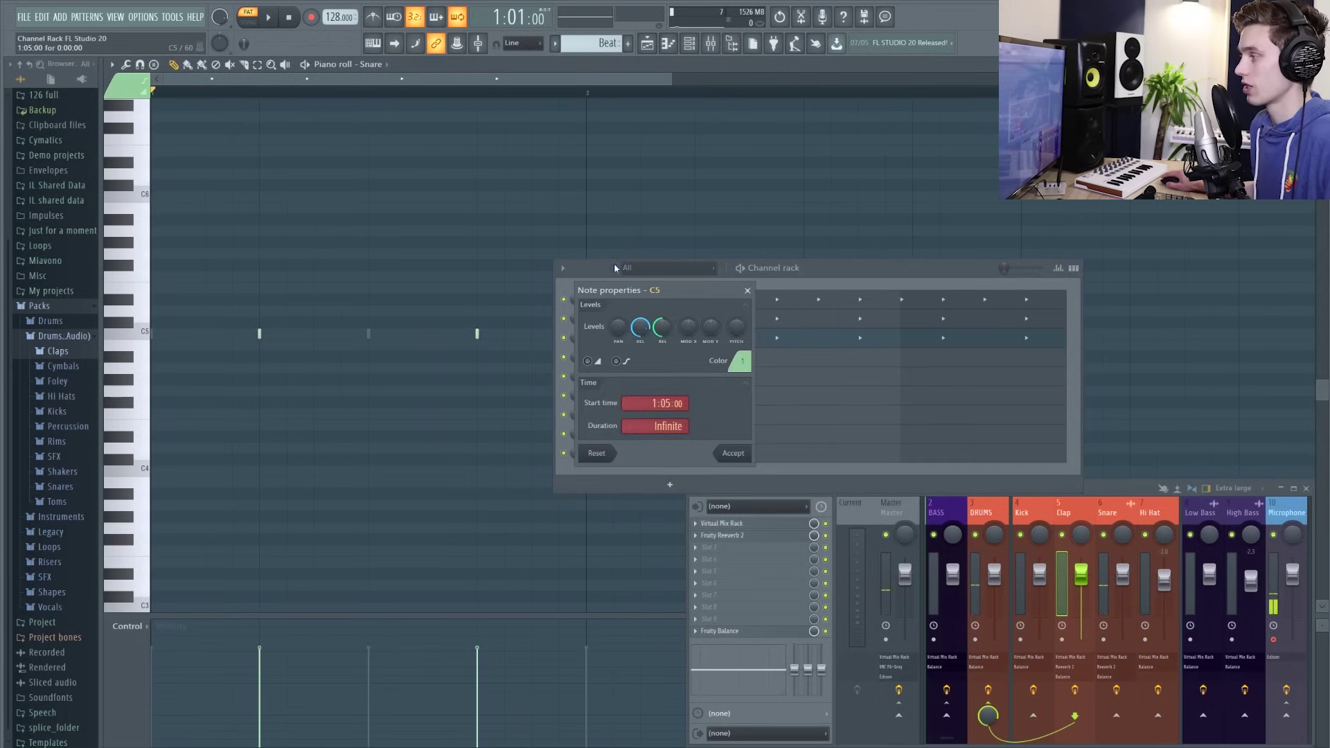
click(746, 290)
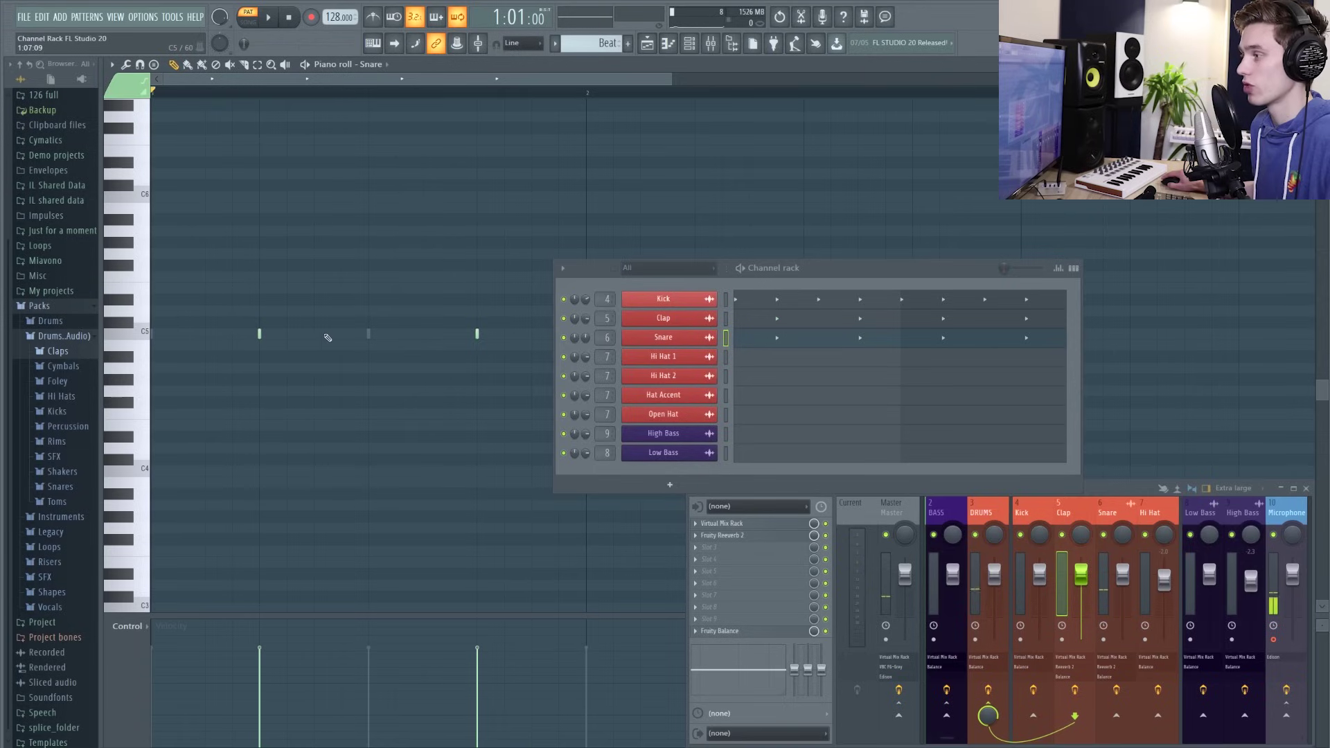
click(315, 336)
key(space)
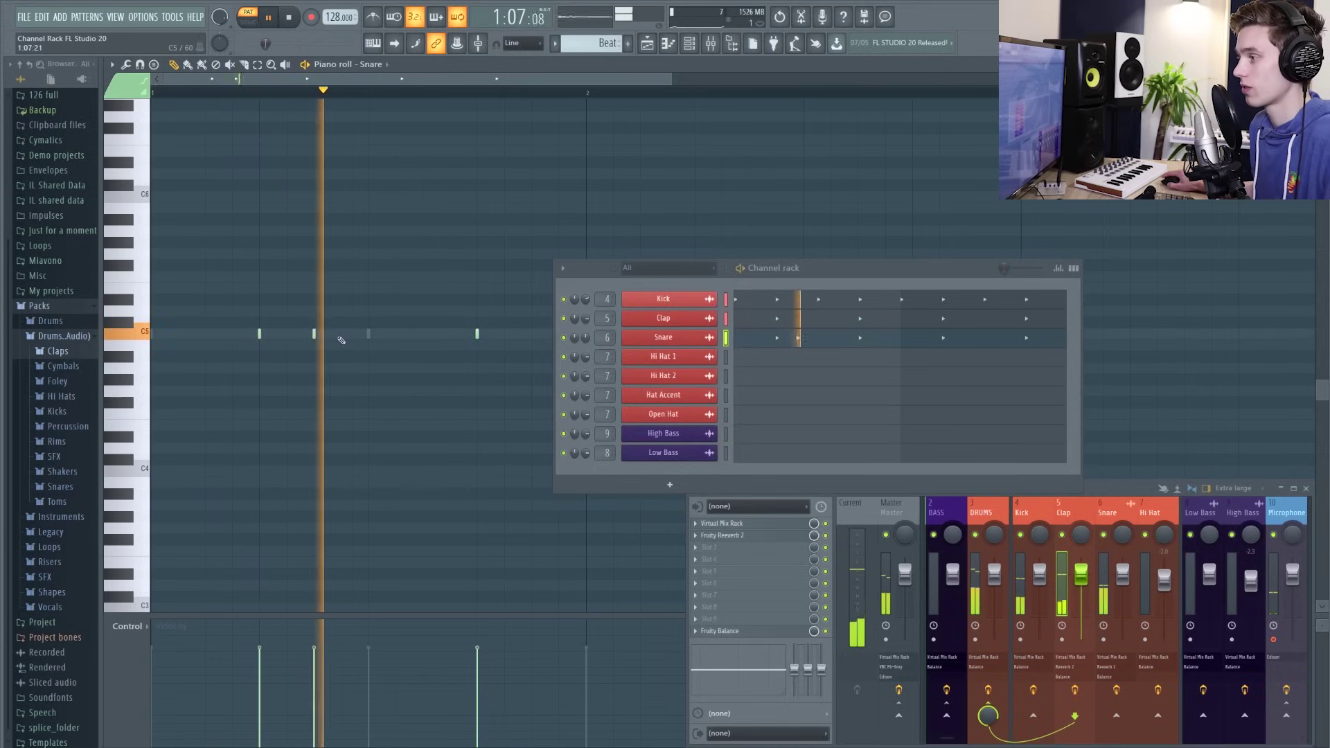
key(space)
mouse_move(260, 334)
mouse_down()
mouse_move(243, 334)
mouse_move(291, 334)
mouse_move(260, 336)
mouse_up()
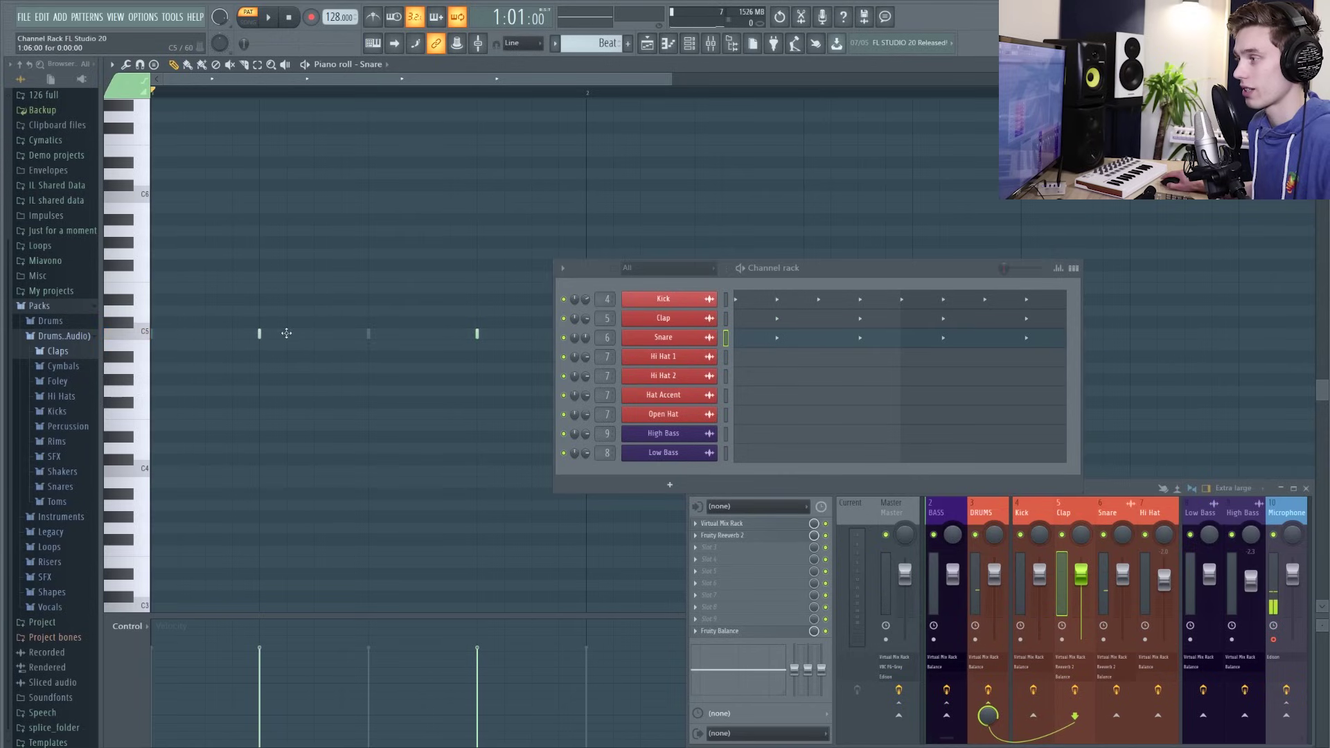
click(286, 333)
click(314, 311)
click(339, 449)
right_click(339, 449)
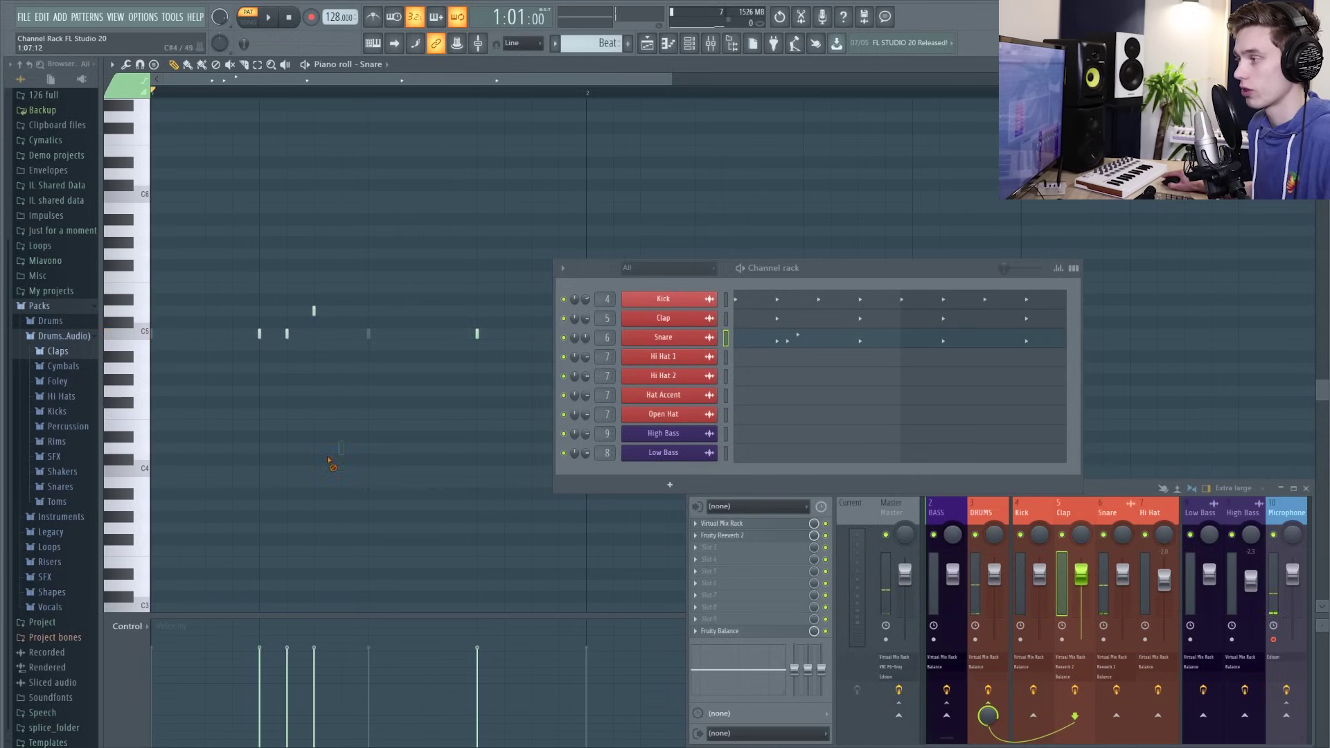
click(340, 255)
right_click(341, 254)
right_click(314, 311)
right_click(286, 333)
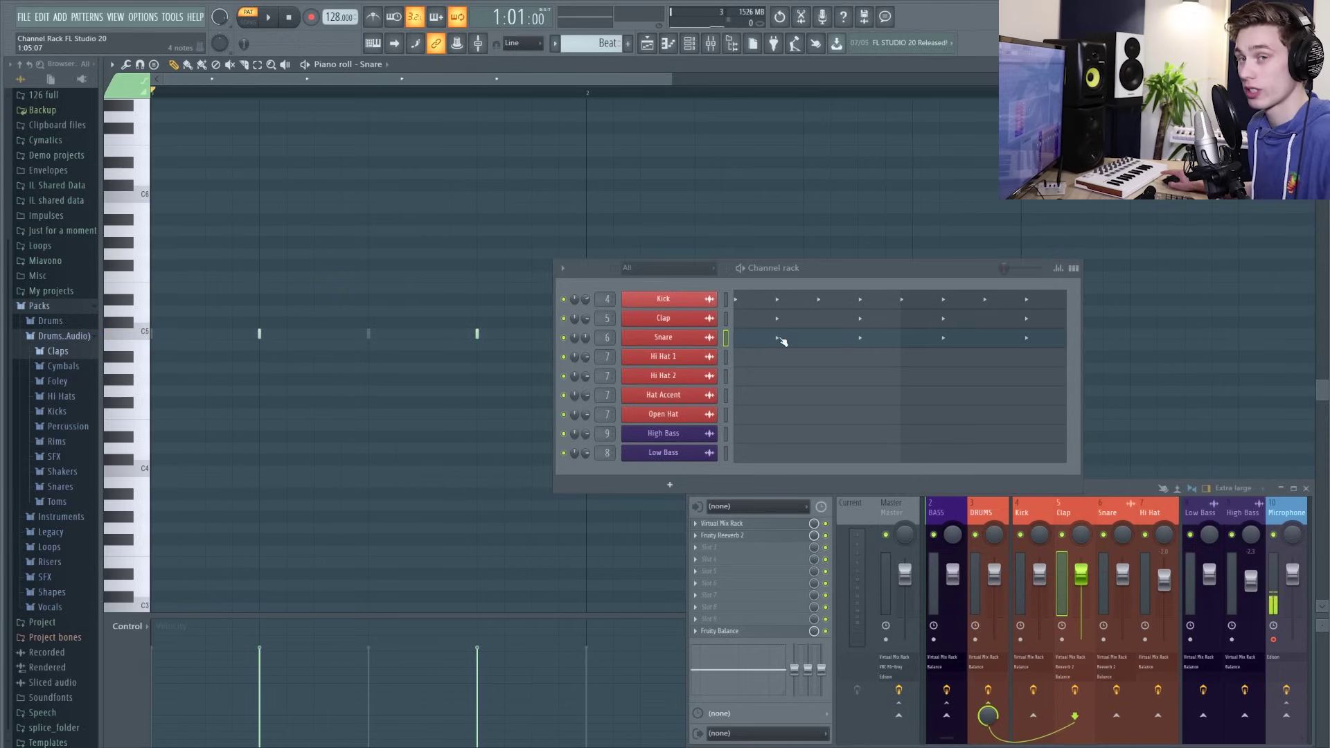
key(F5)
drag(891, 274, 565, 281)
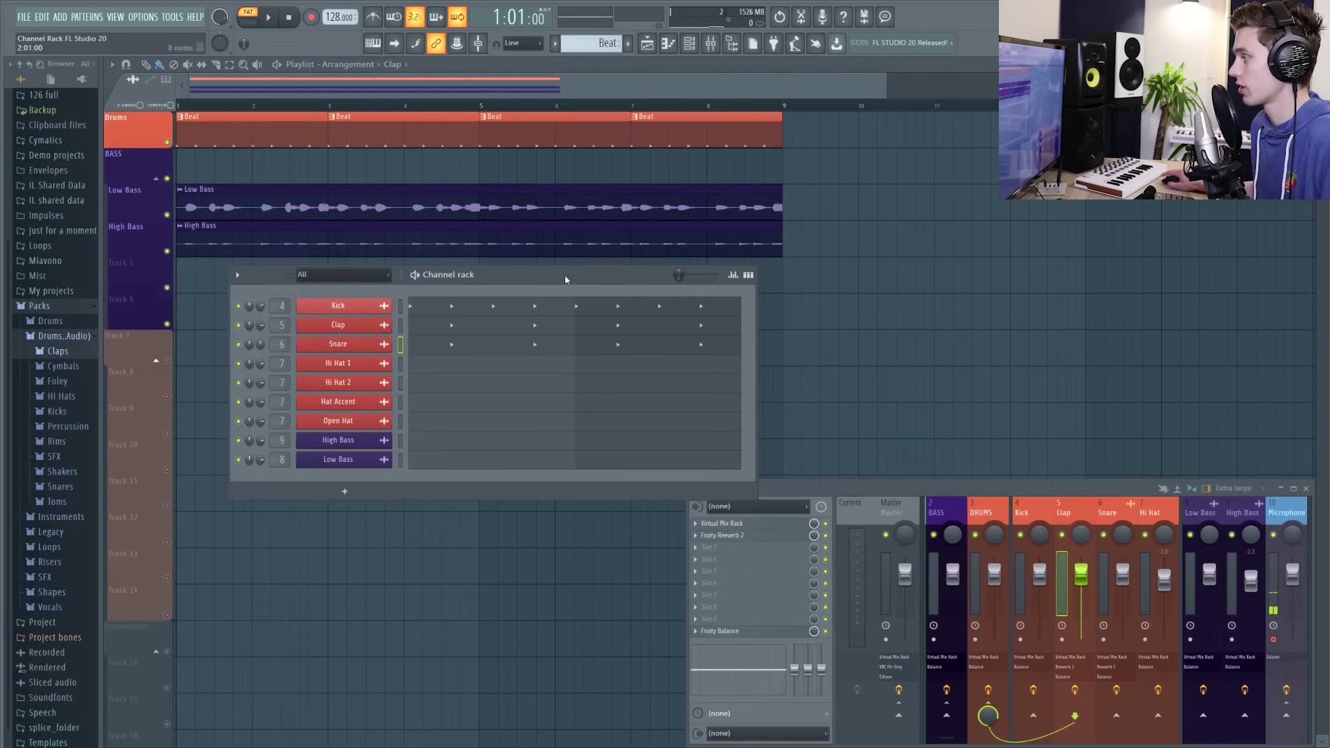
click(748, 275)
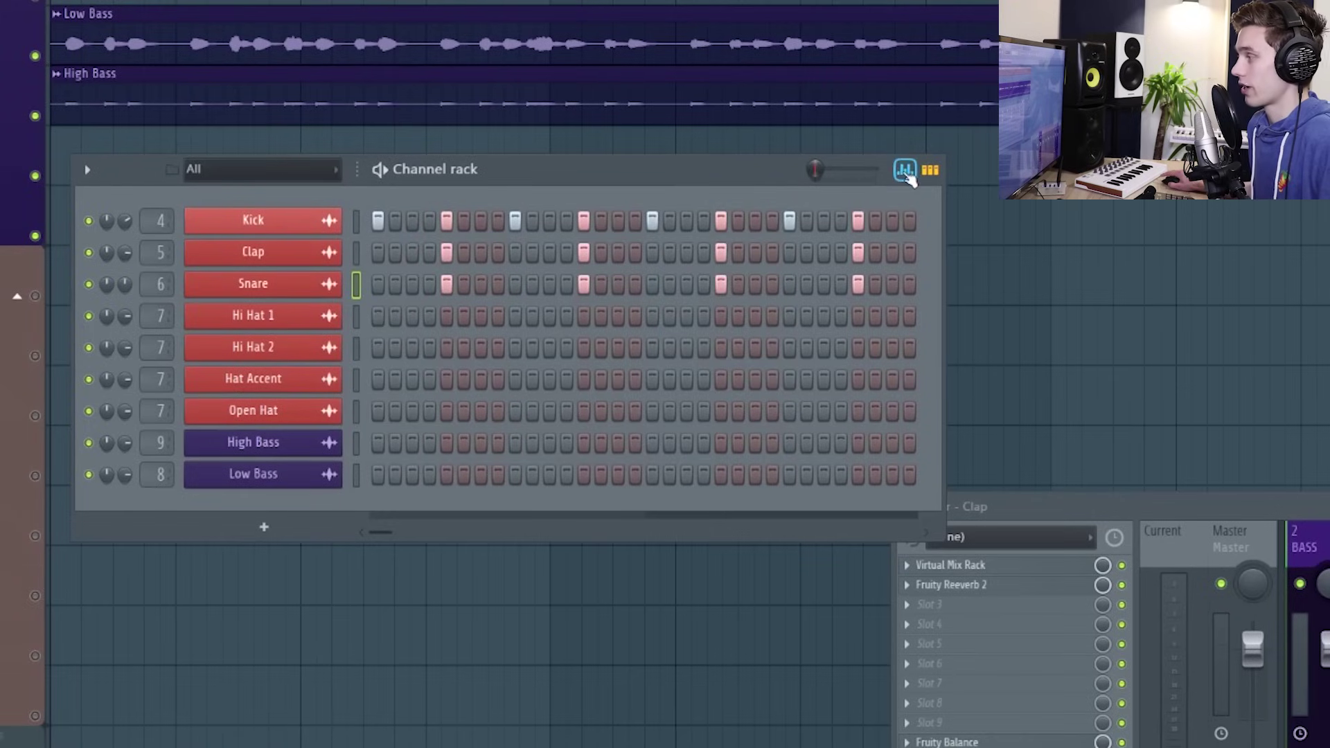
Show the velocity graph and lower the velocity of the first Snare hit
click(904, 171)
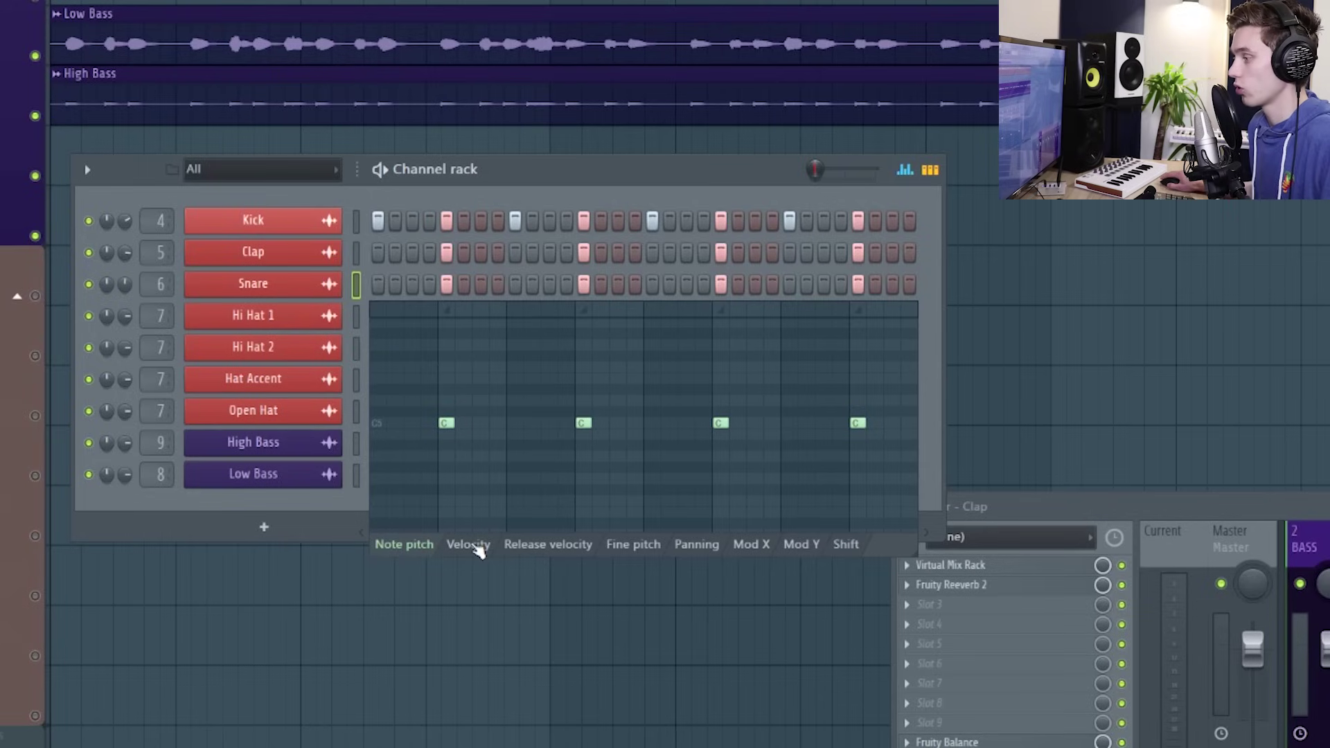
click(478, 551)
drag(451, 409, 447, 354)
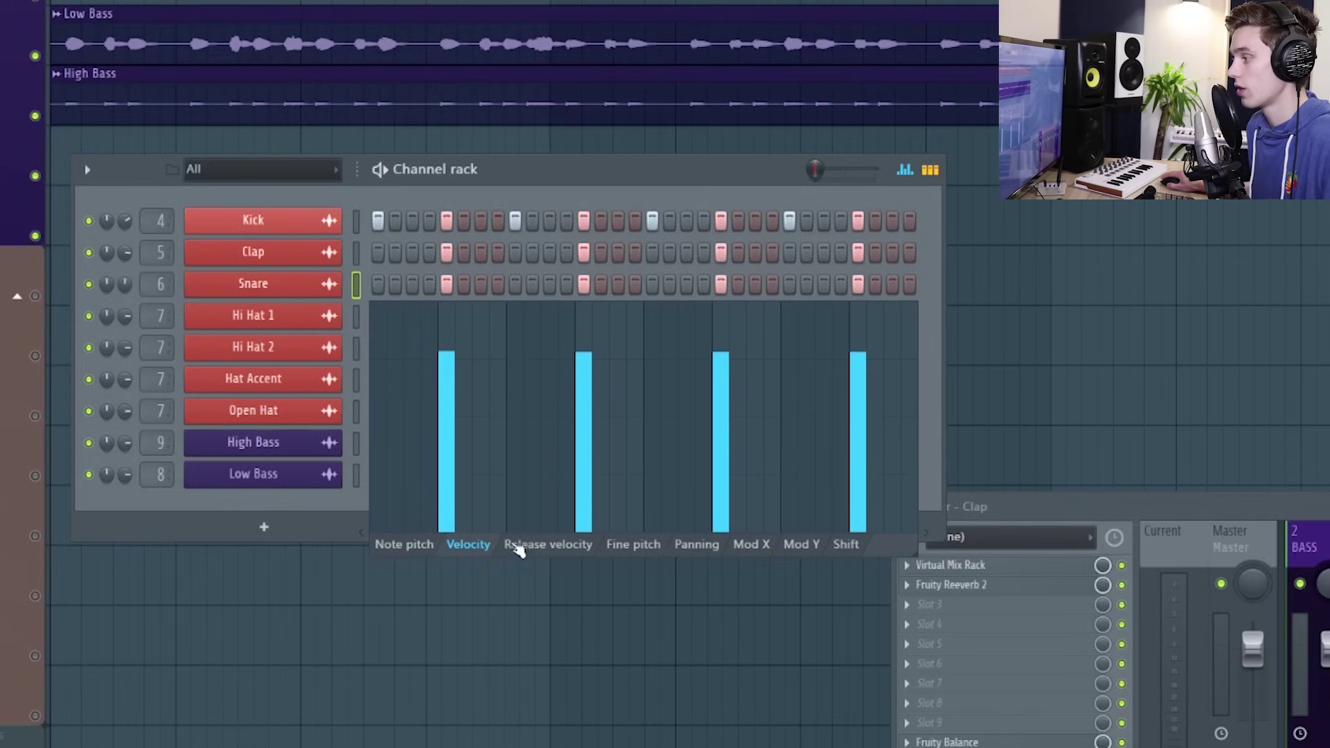
View the Clap steps' fine pitch, panning and note pitch, then close the graph editor
click(644, 547)
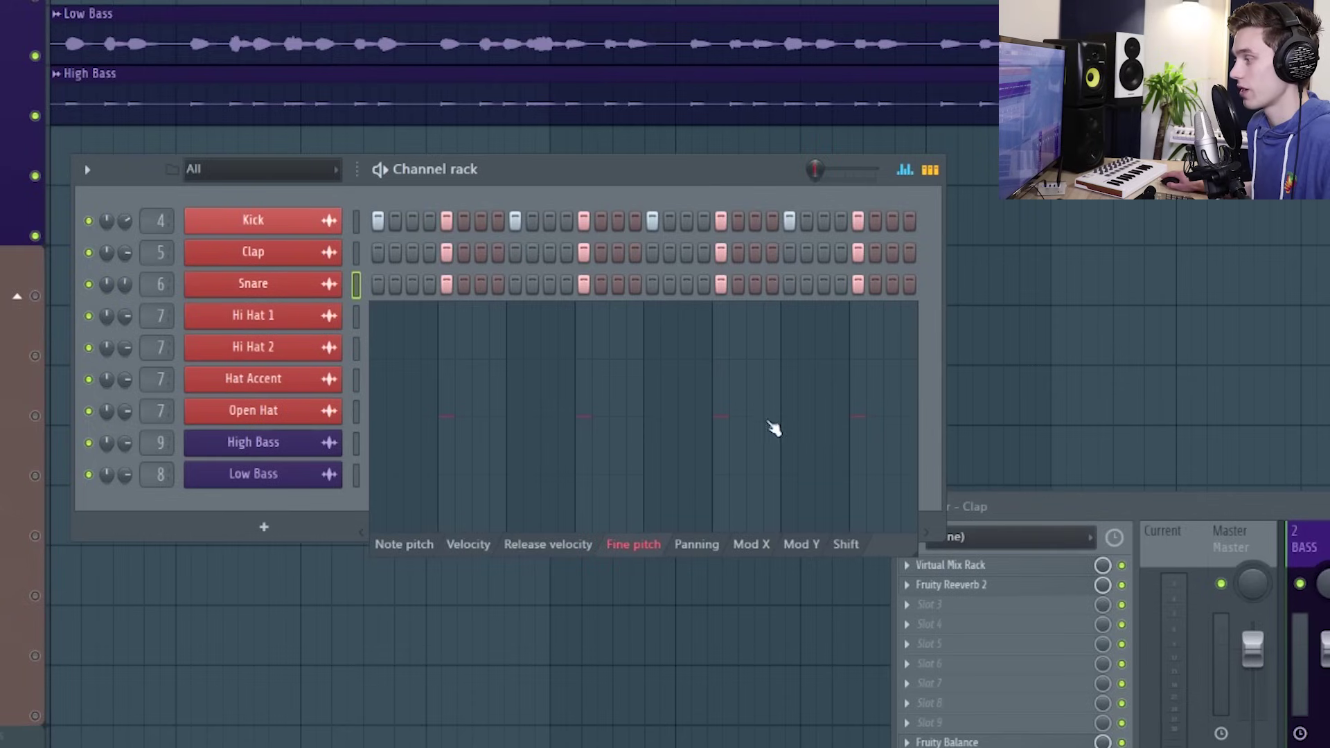
click(715, 545)
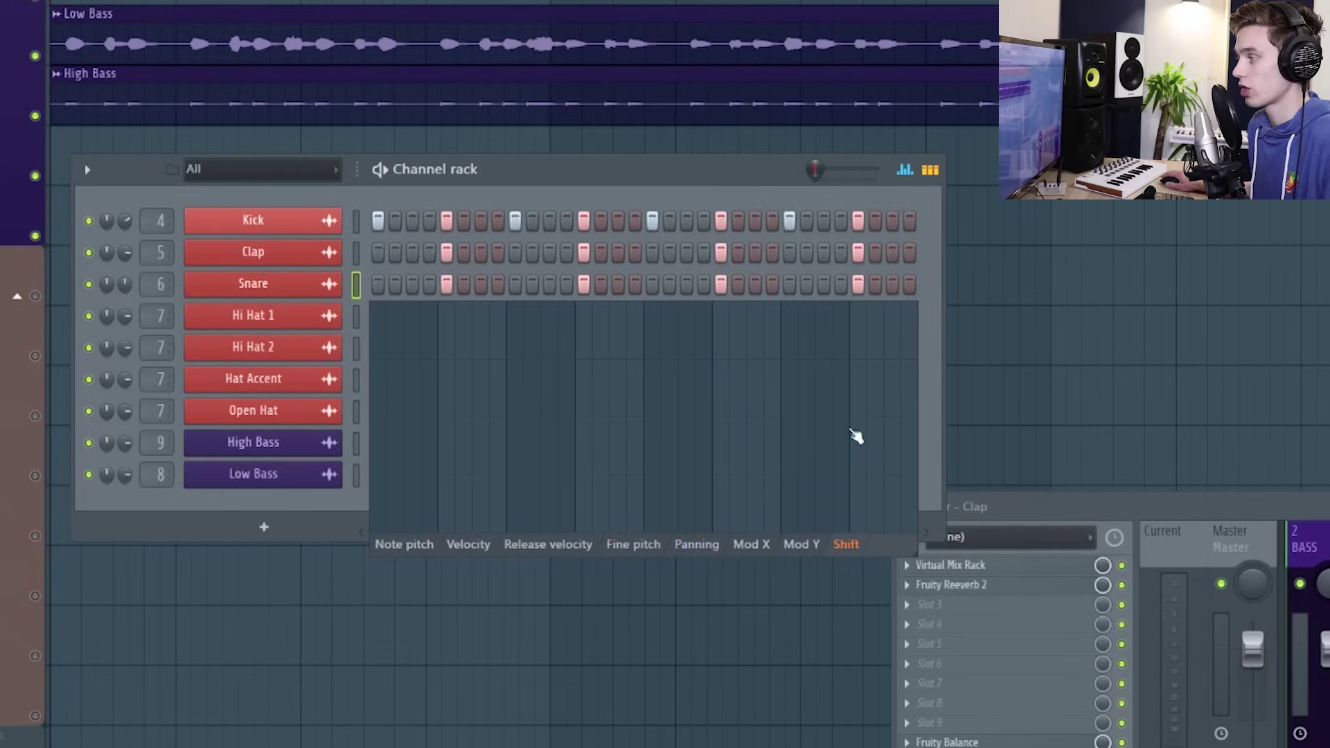
click(401, 548)
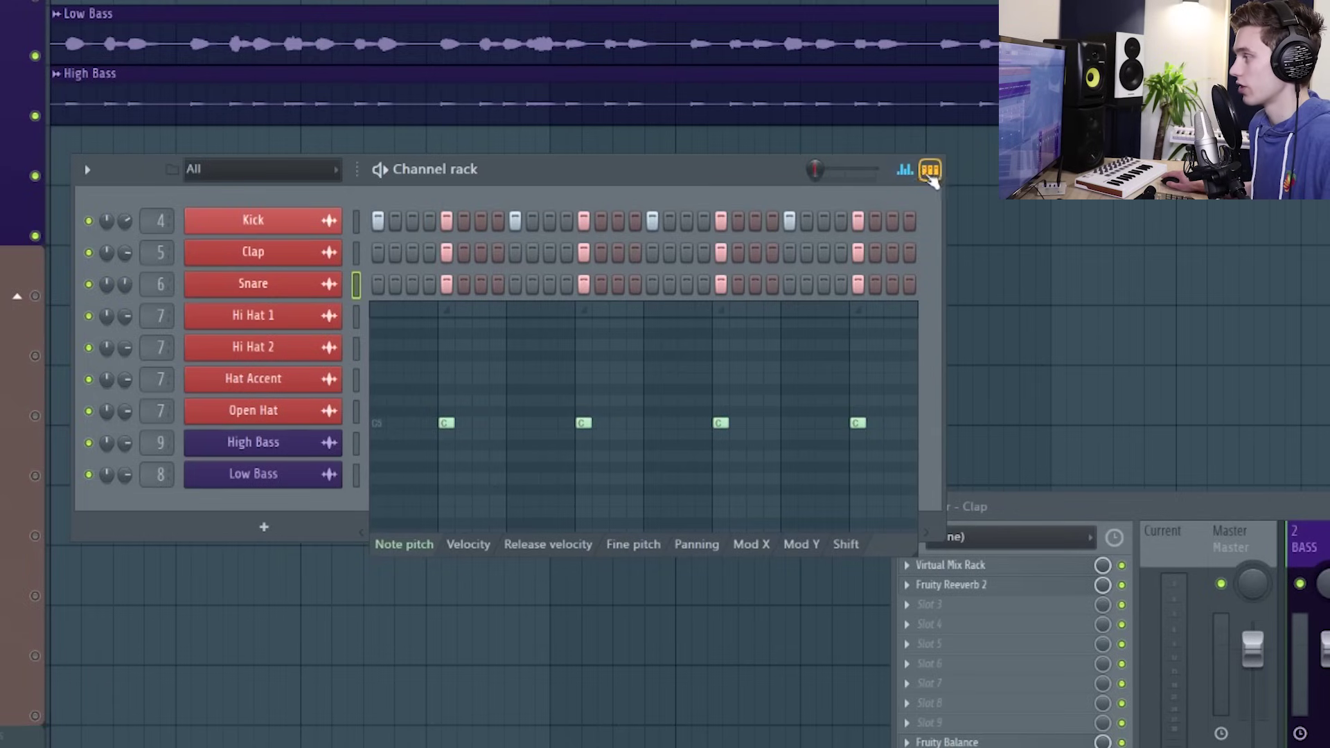
click(905, 170)
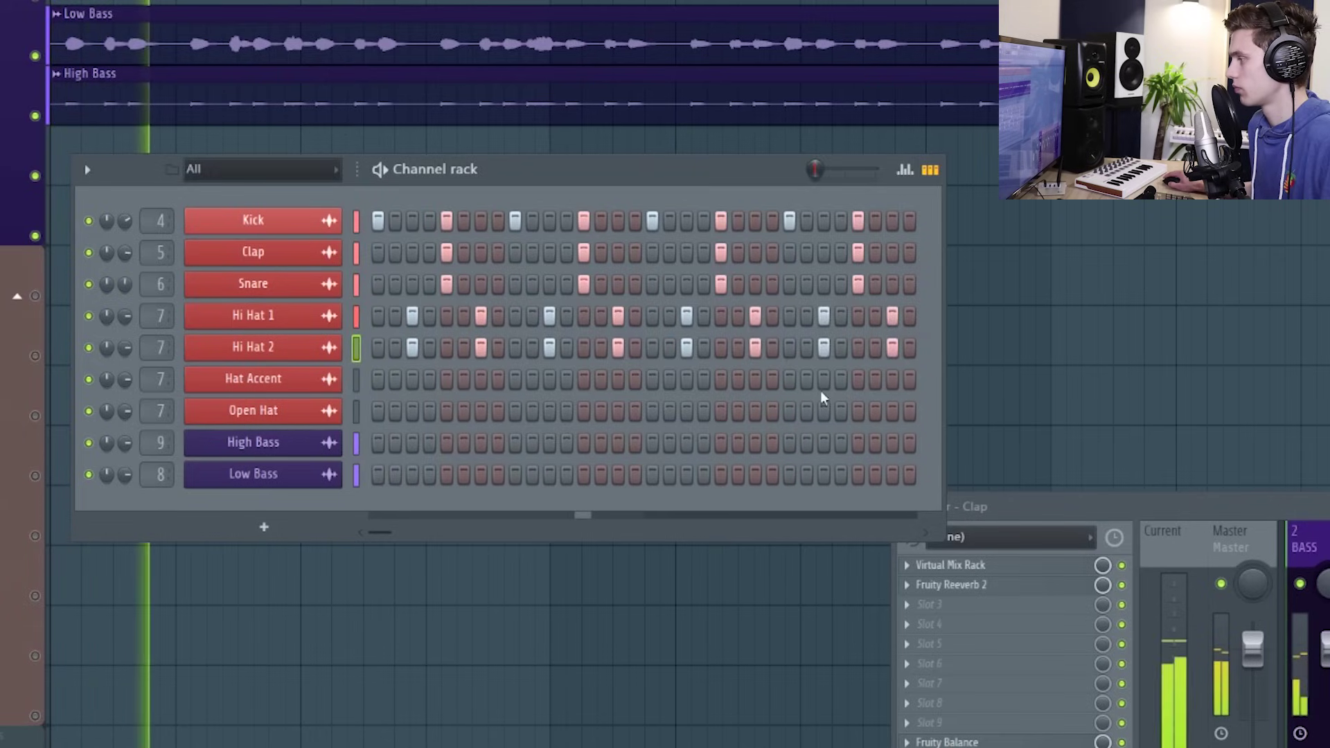
Remove both hi-hats' last hits; add Hat Accent on step 30 and Open Hat on 31
click(892, 347)
click(909, 411)
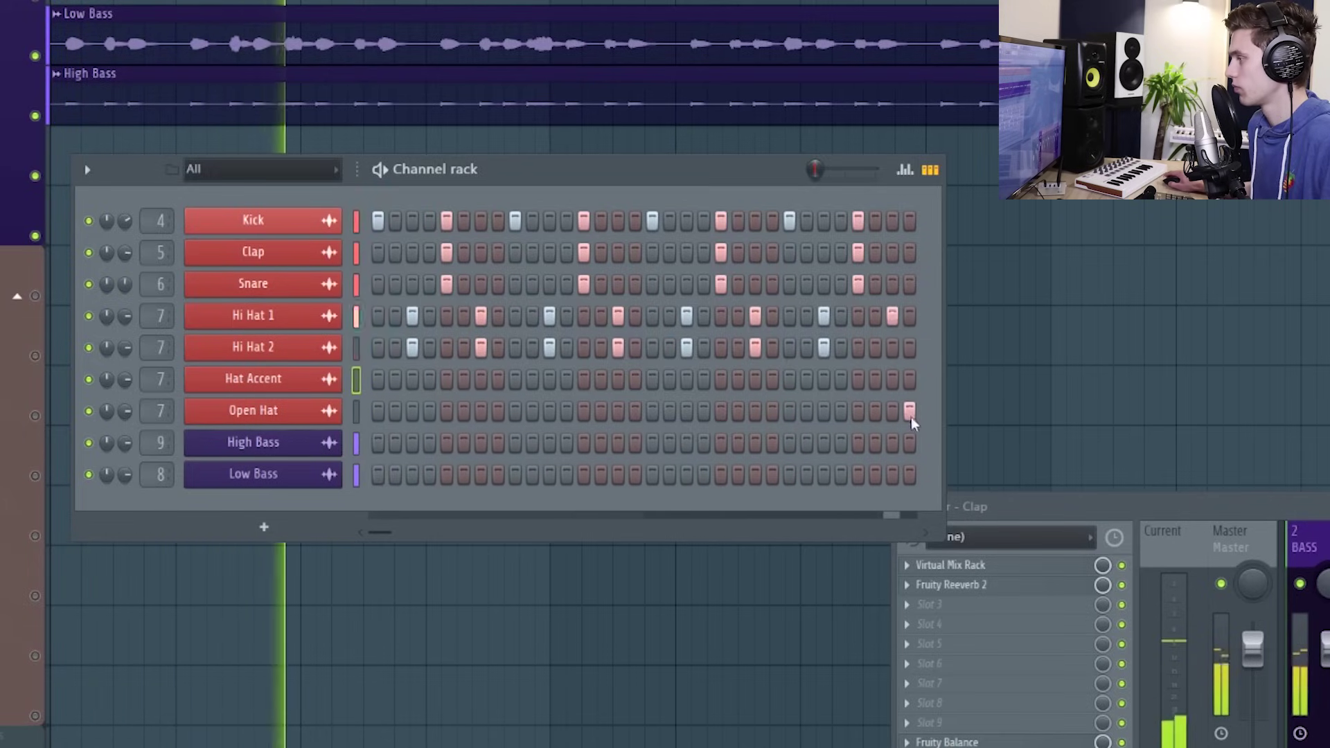
click(893, 316)
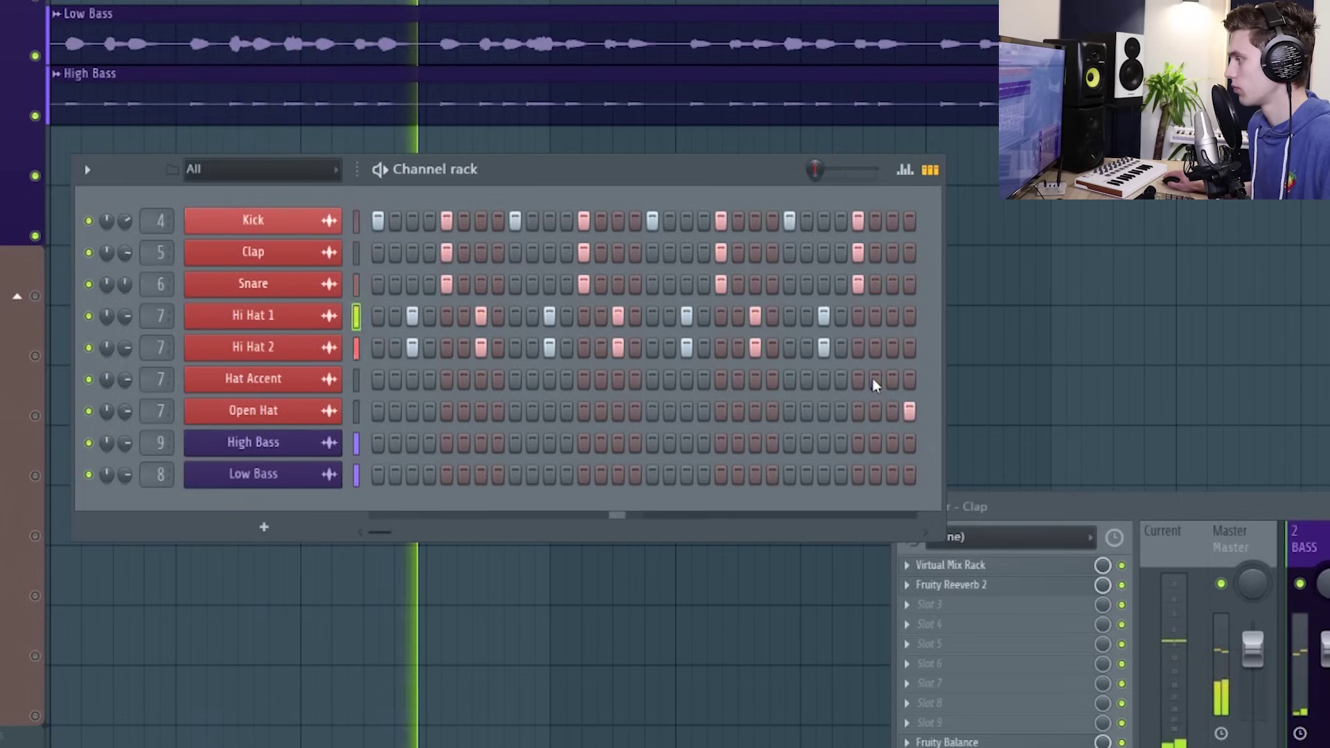
click(875, 380)
click(892, 411)
click(909, 411)
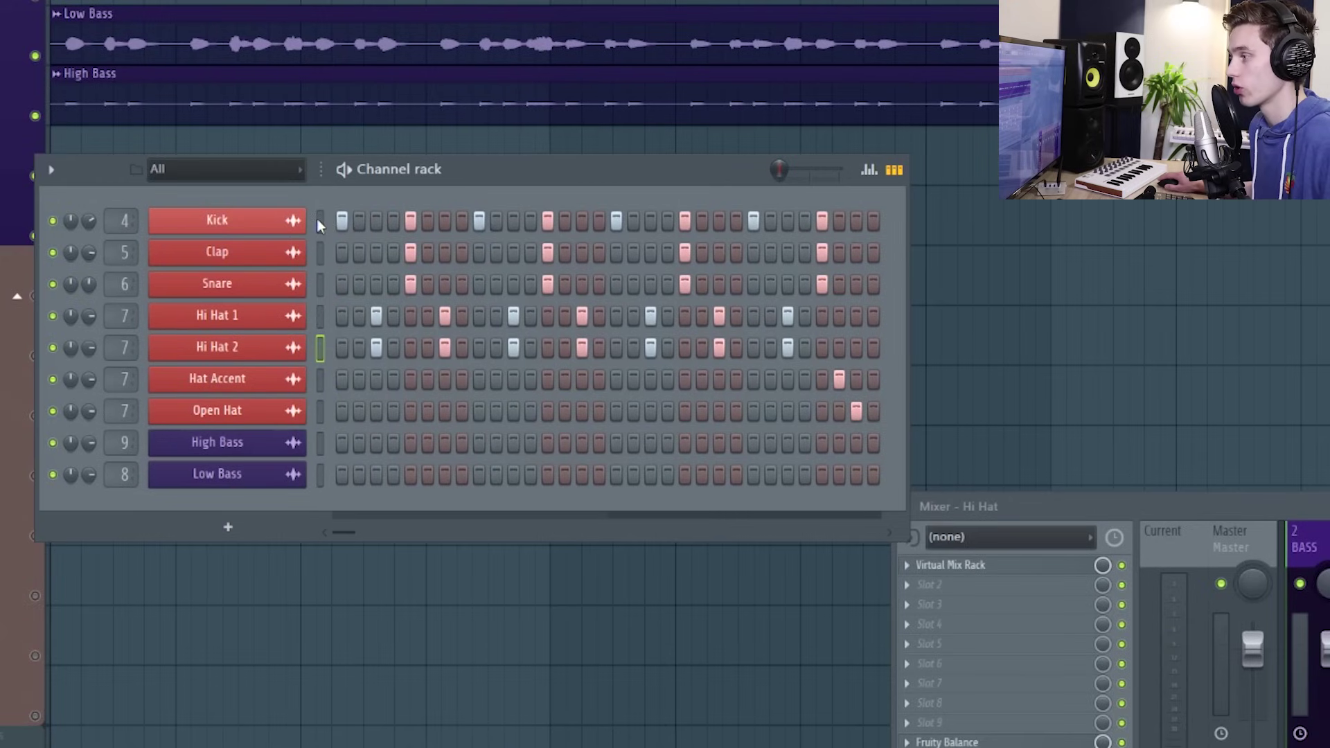
click(320, 220)
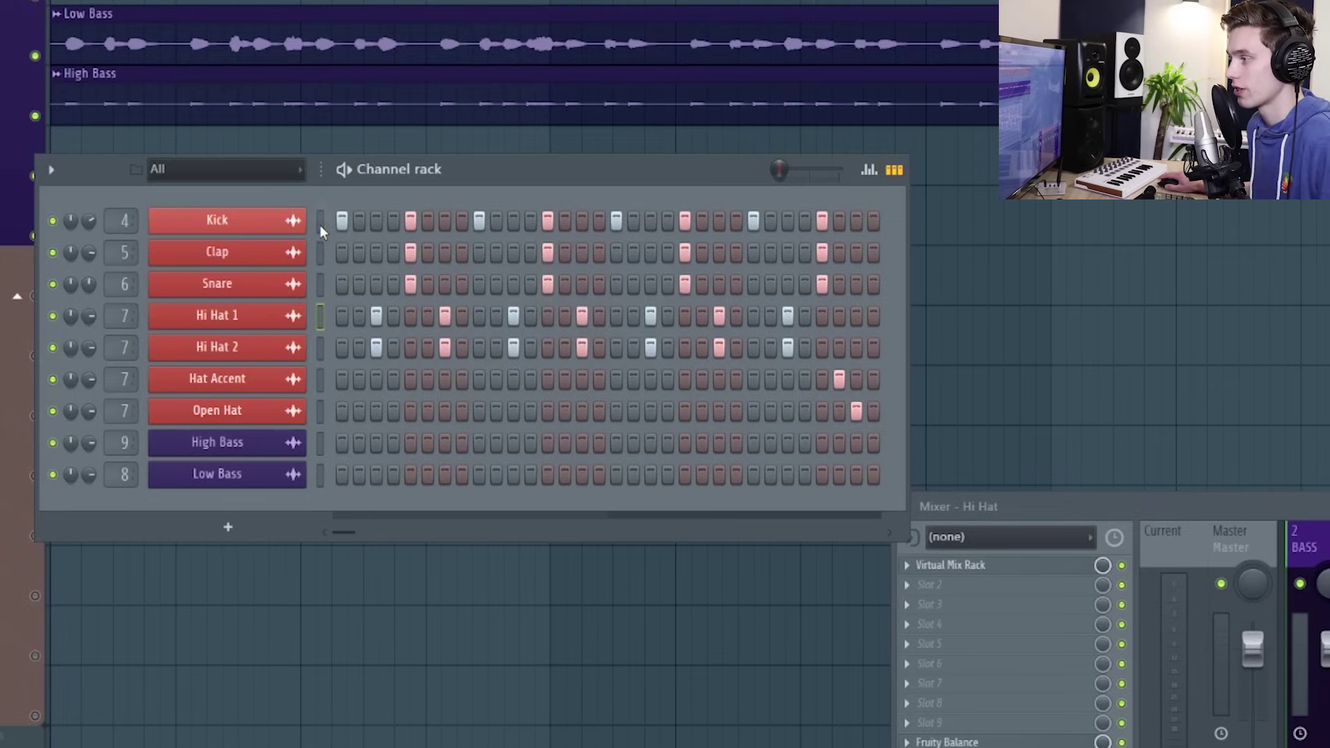
Select the drum channels Kick through Open Hat after briefly checking the Snare sampler settings
click(320, 289)
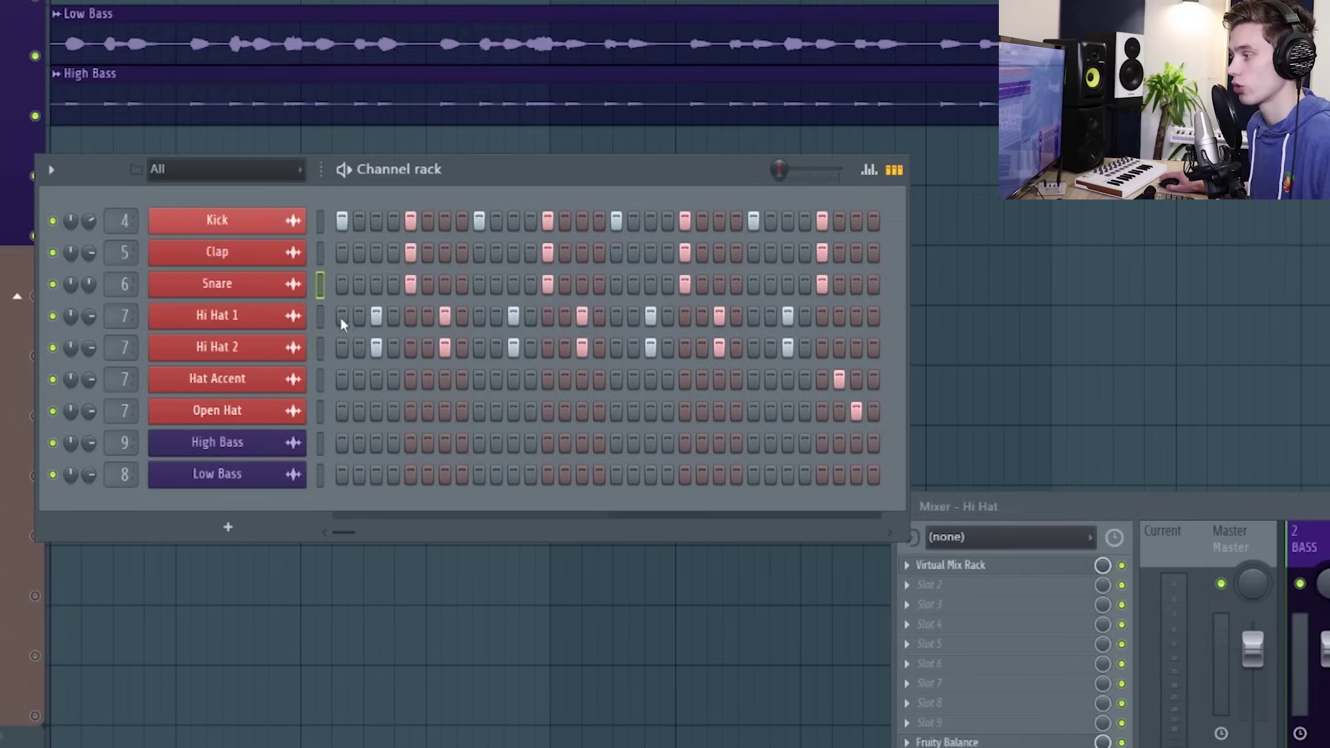
click(320, 321)
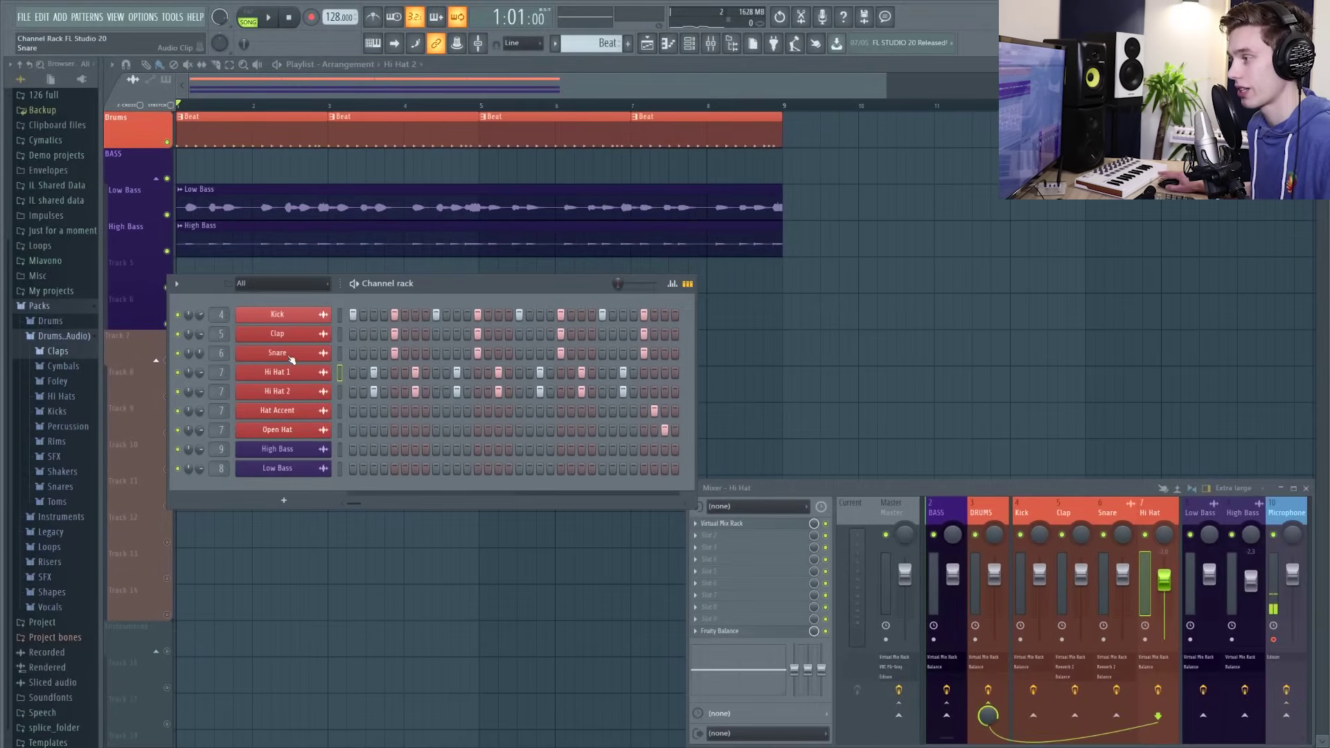
click(290, 358)
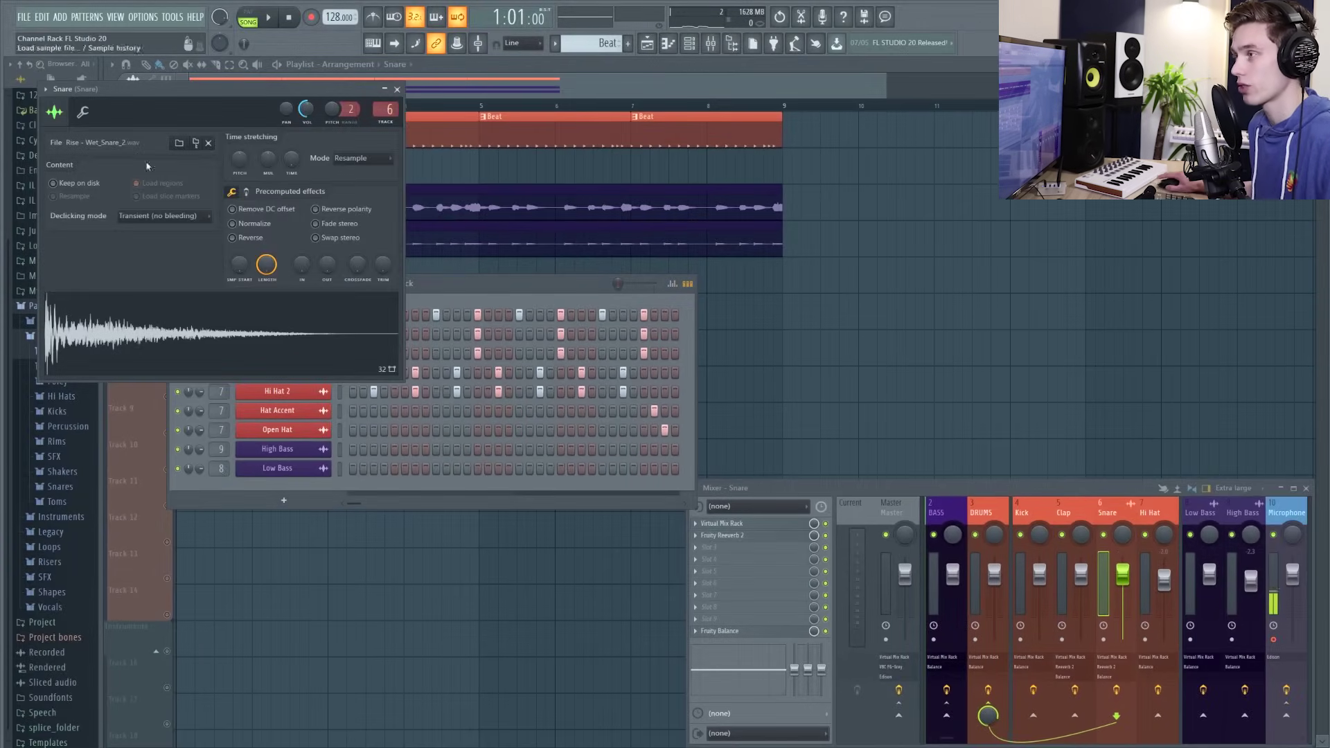
click(397, 90)
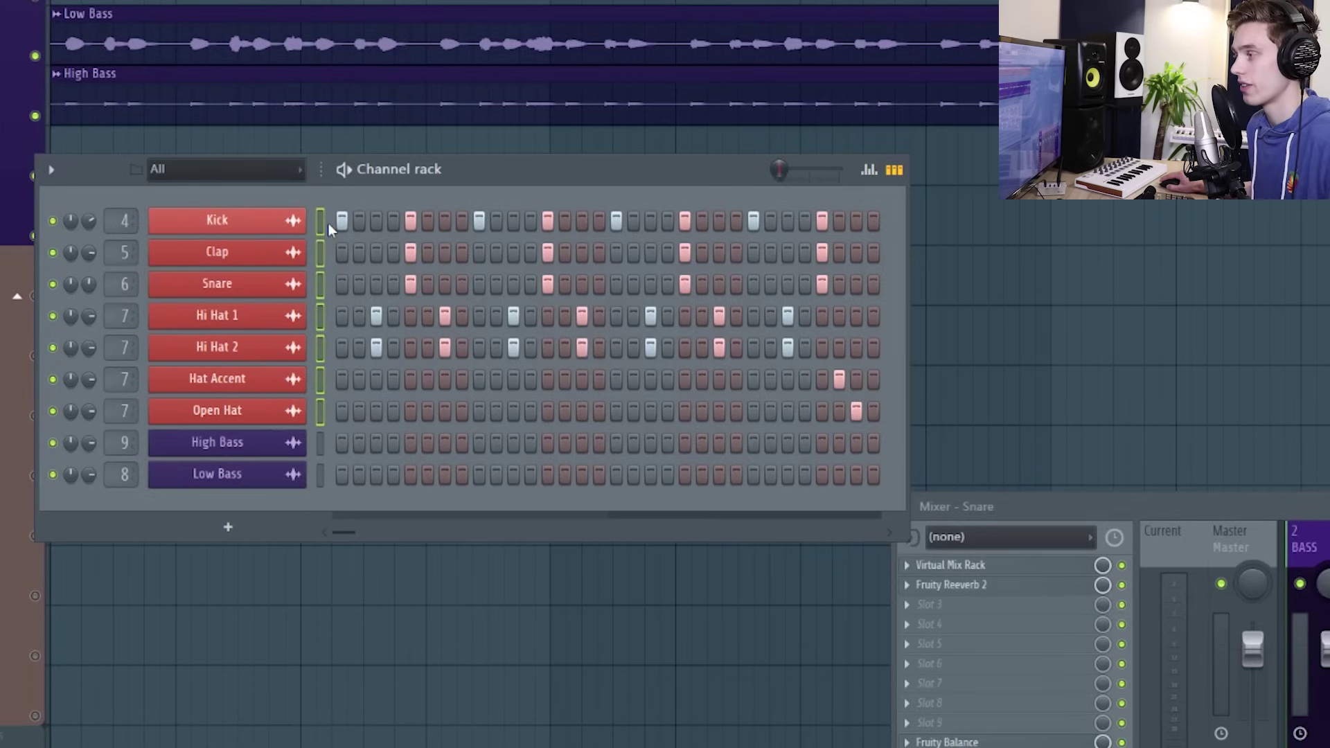
click(51, 172)
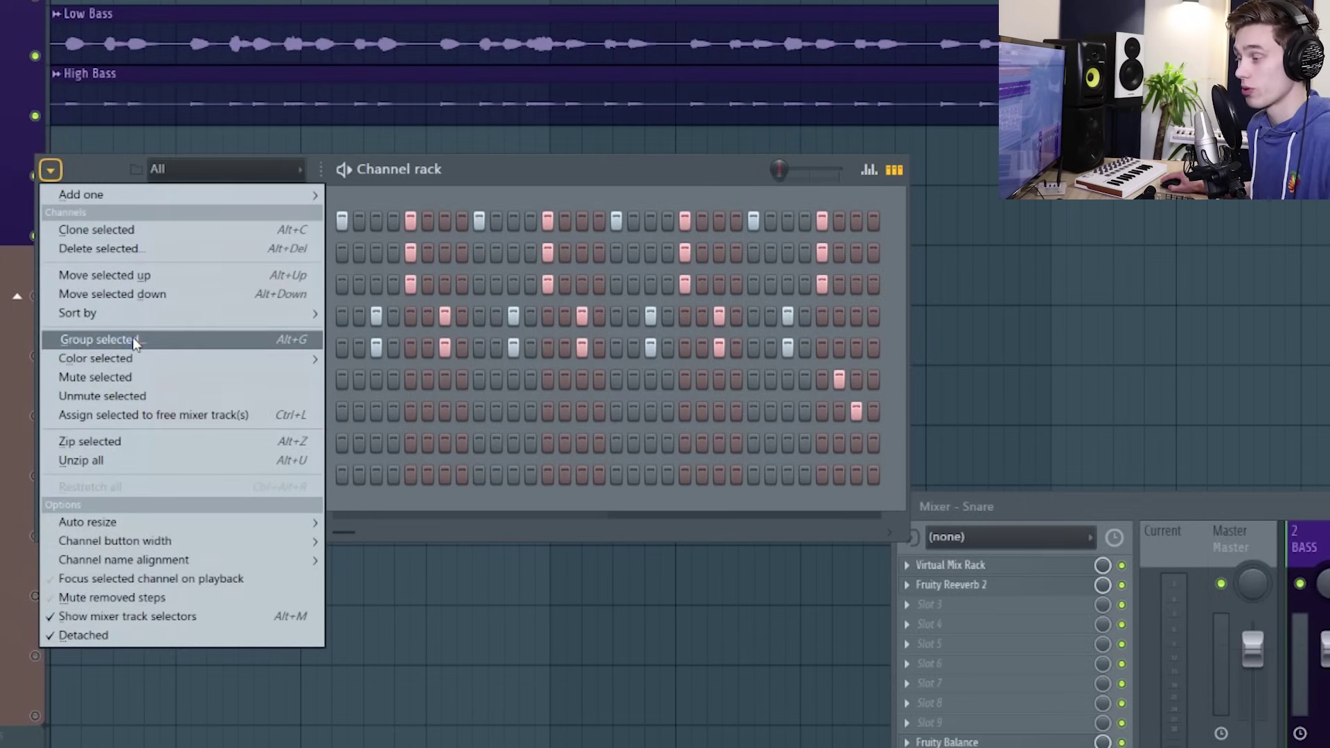
Group the selected channels as 'Drums' and filter the rack to the Drums group
mouse_move(208, 358)
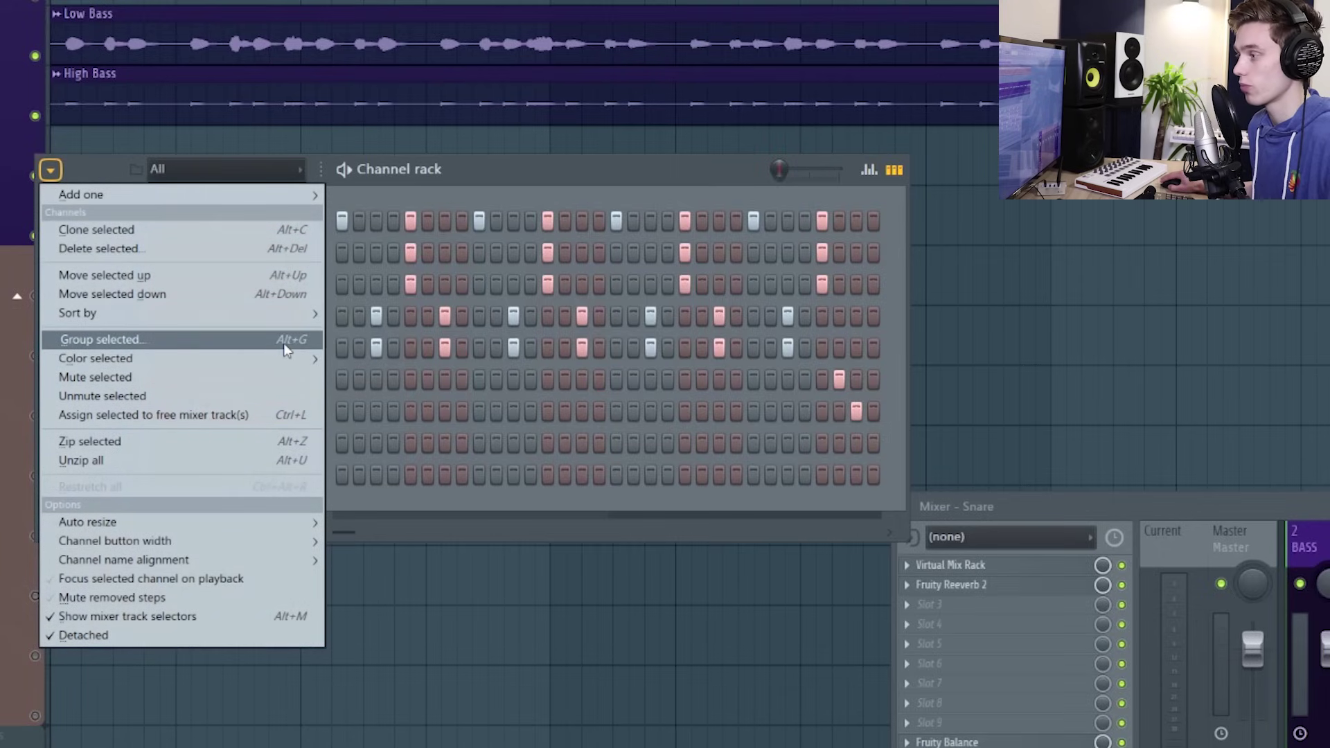
click(247, 339)
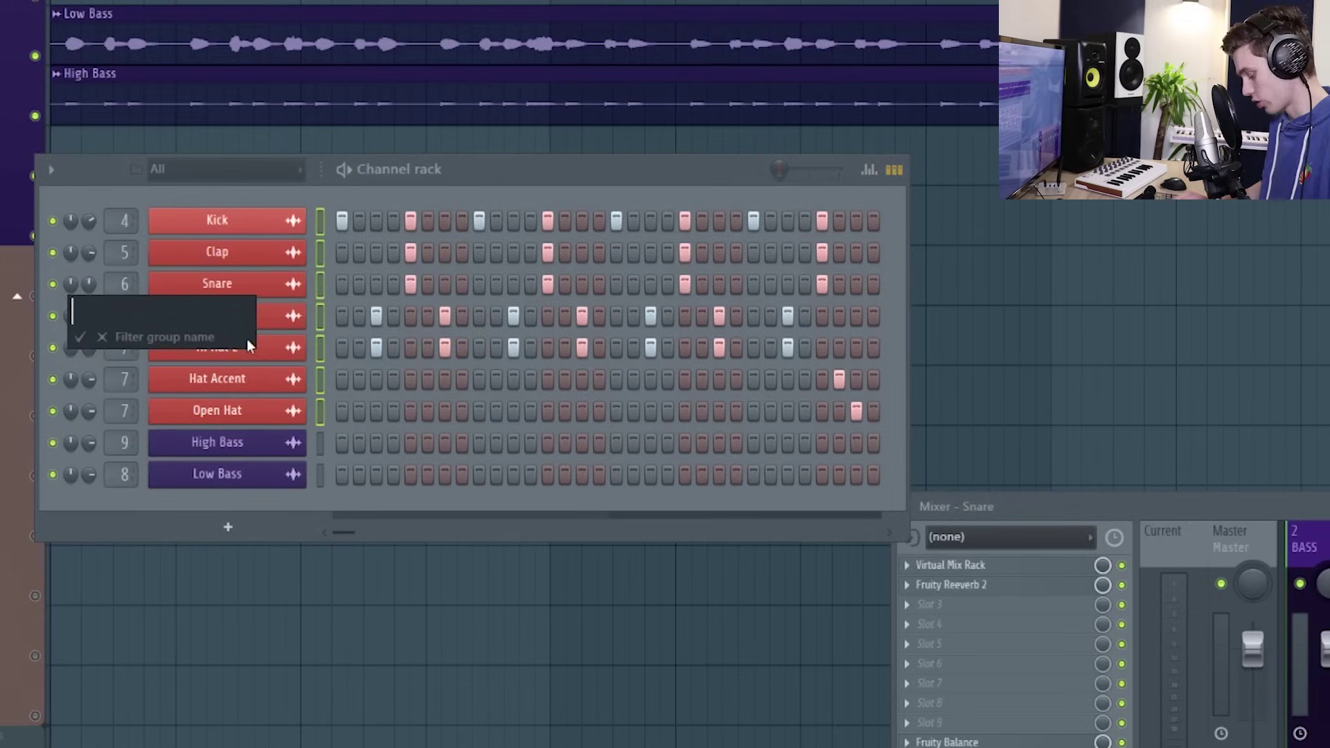
text(Drums)
key(Return)
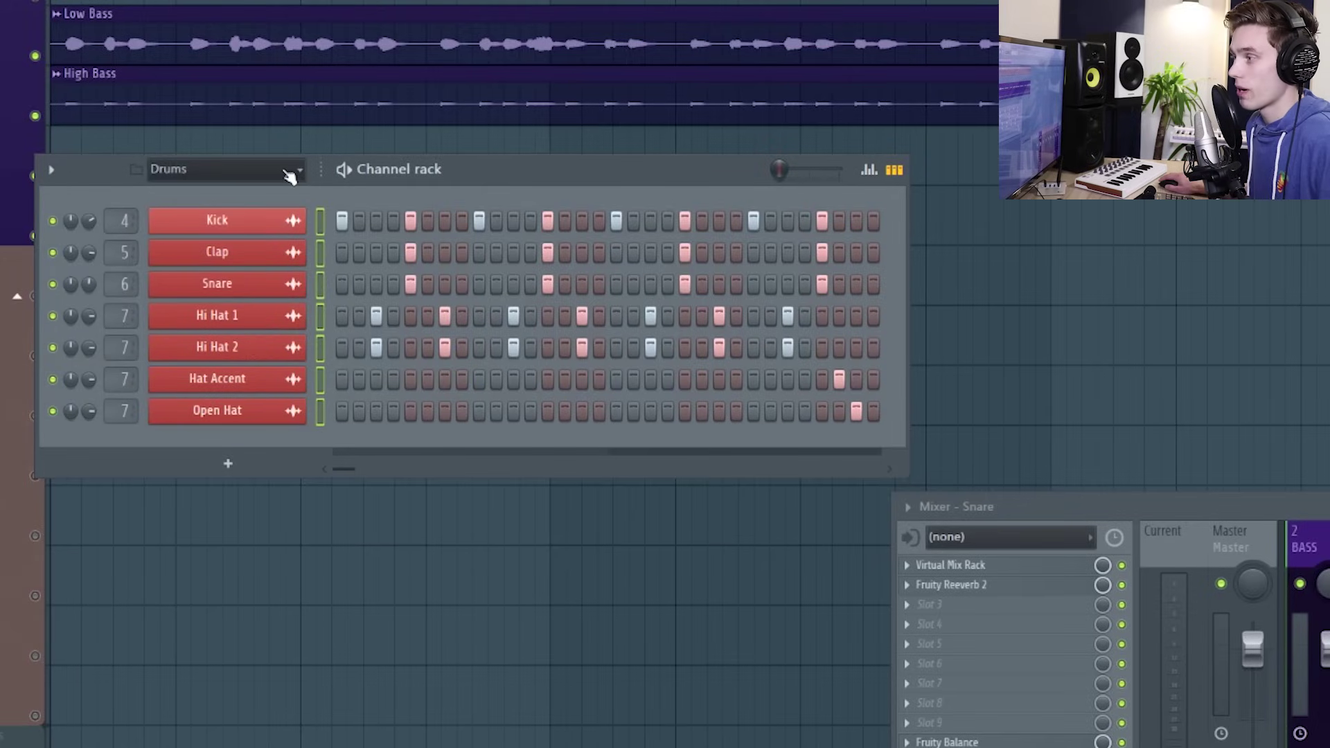
click(290, 169)
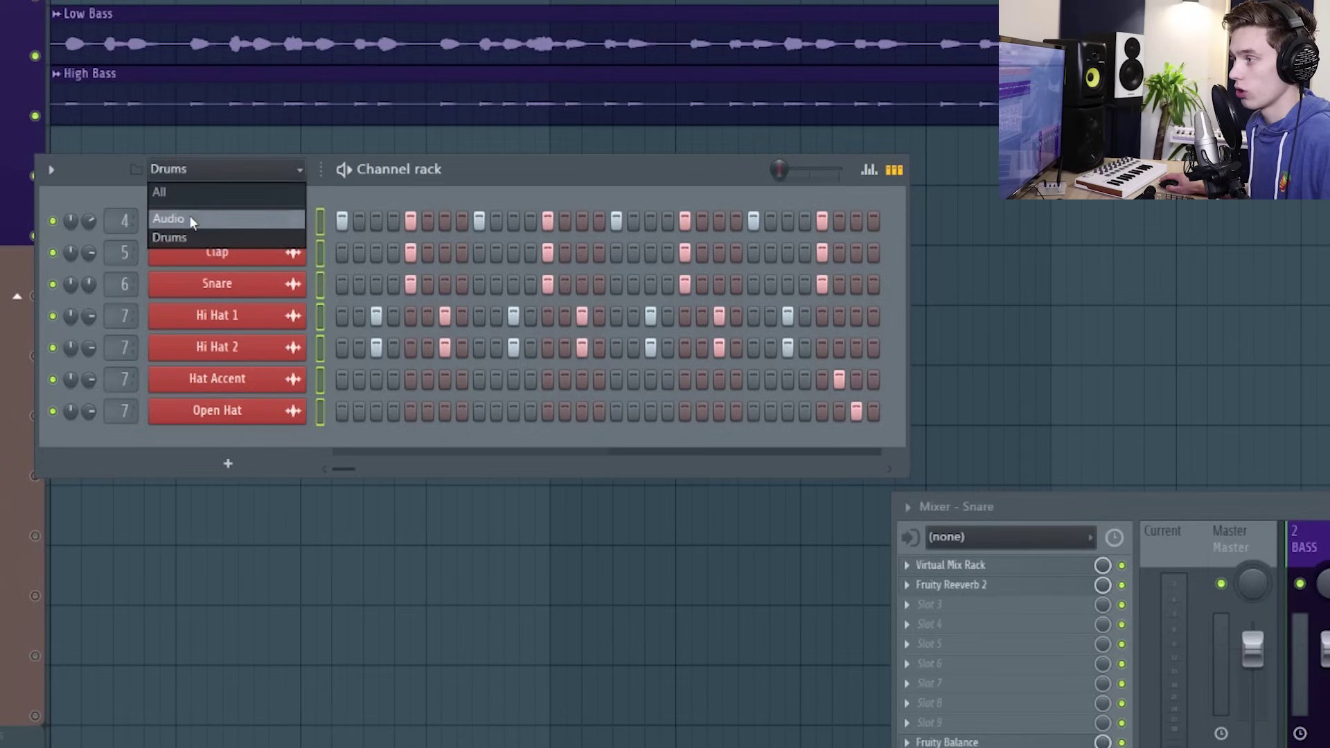
click(184, 238)
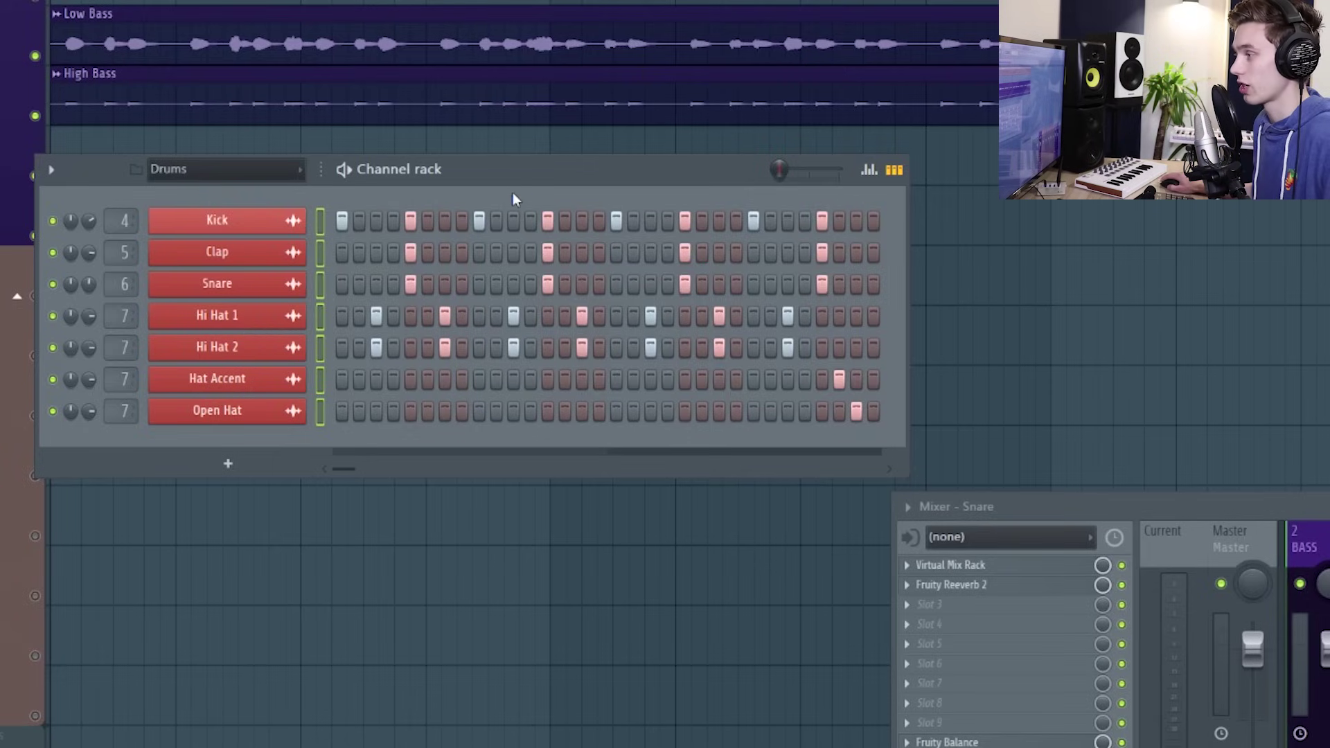
drag(513, 199, 535, 187)
Colour the seven drum channels, Kick to Open Hat, with a bright red-to-white gradient
click(345, 212)
drag(348, 220, 348, 415)
click(73, 158)
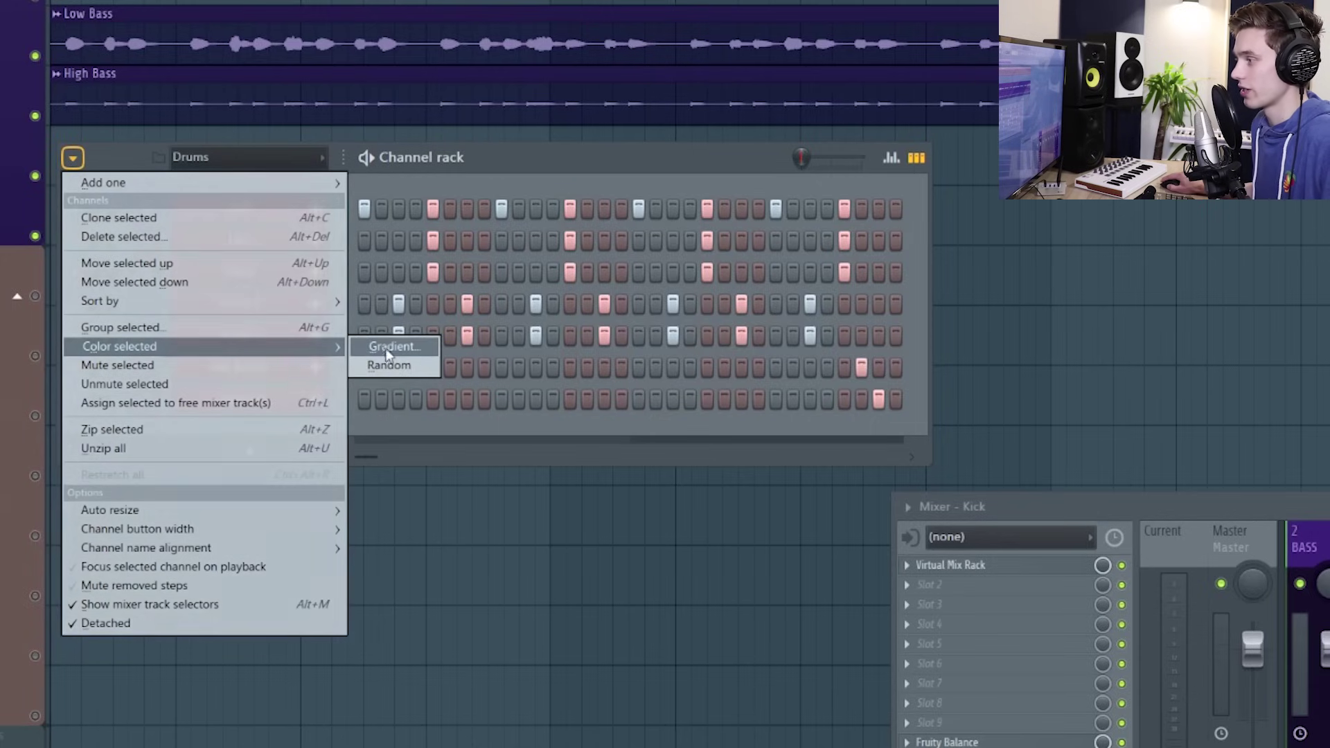
click(390, 346)
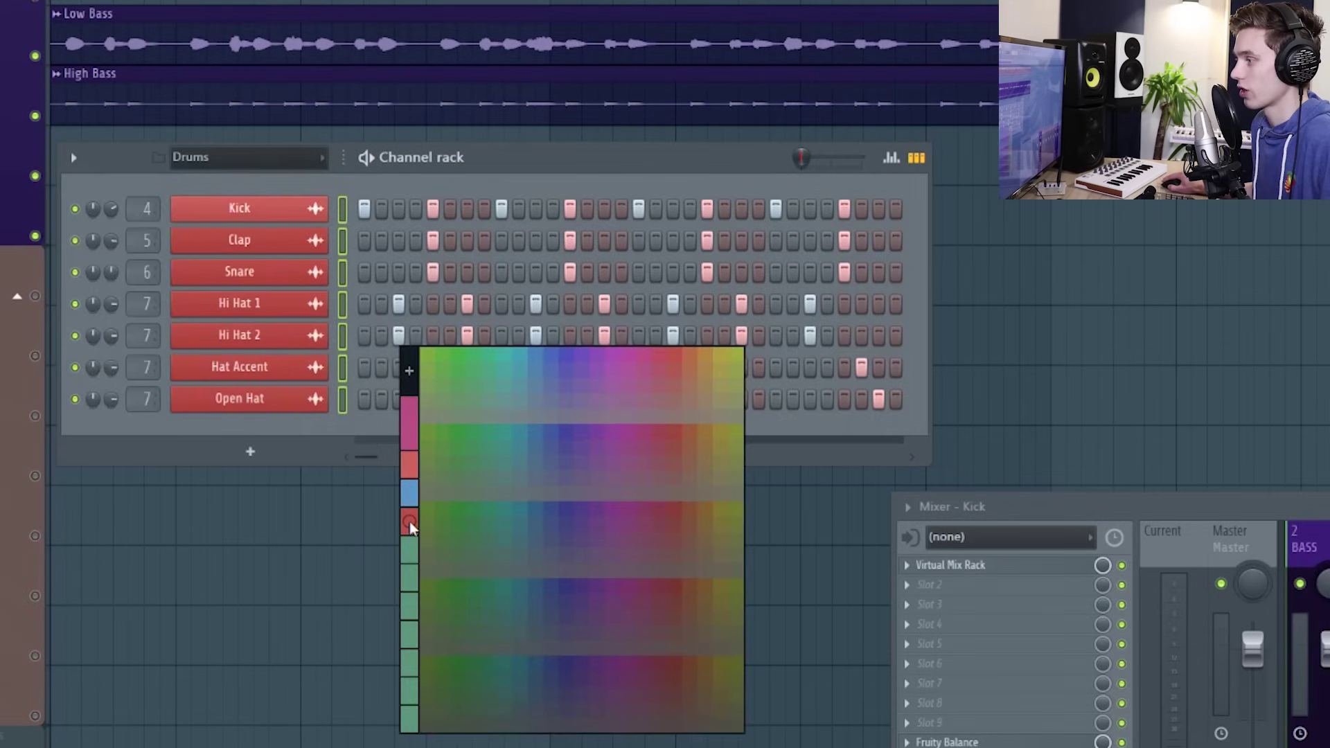
click(409, 371)
click(861, 51)
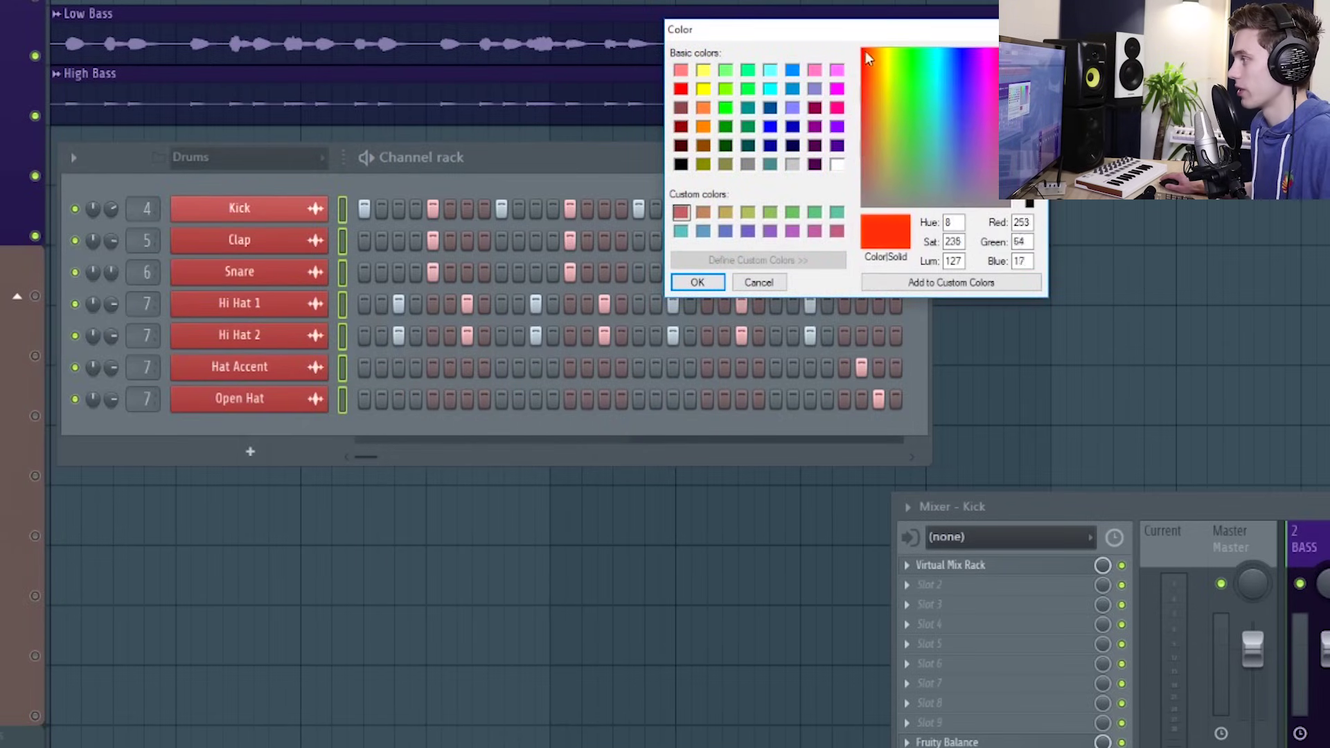
click(697, 282)
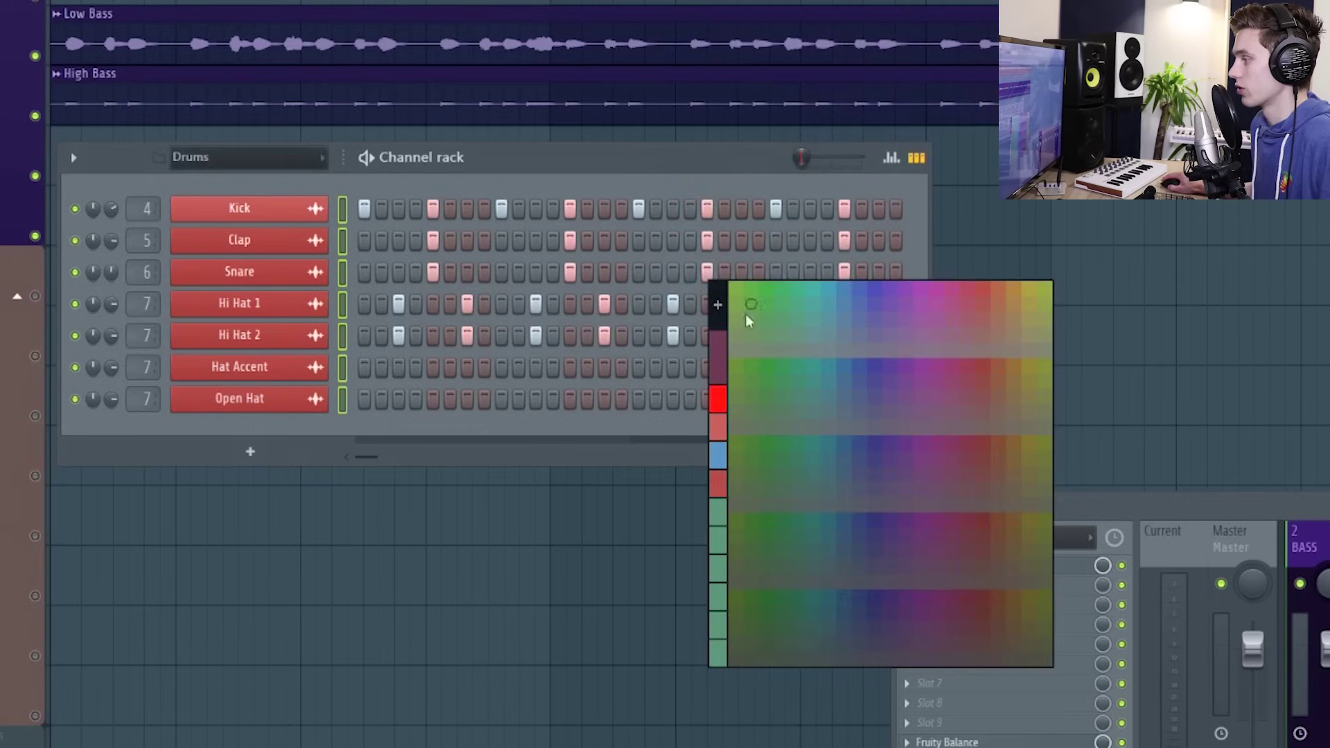
click(719, 326)
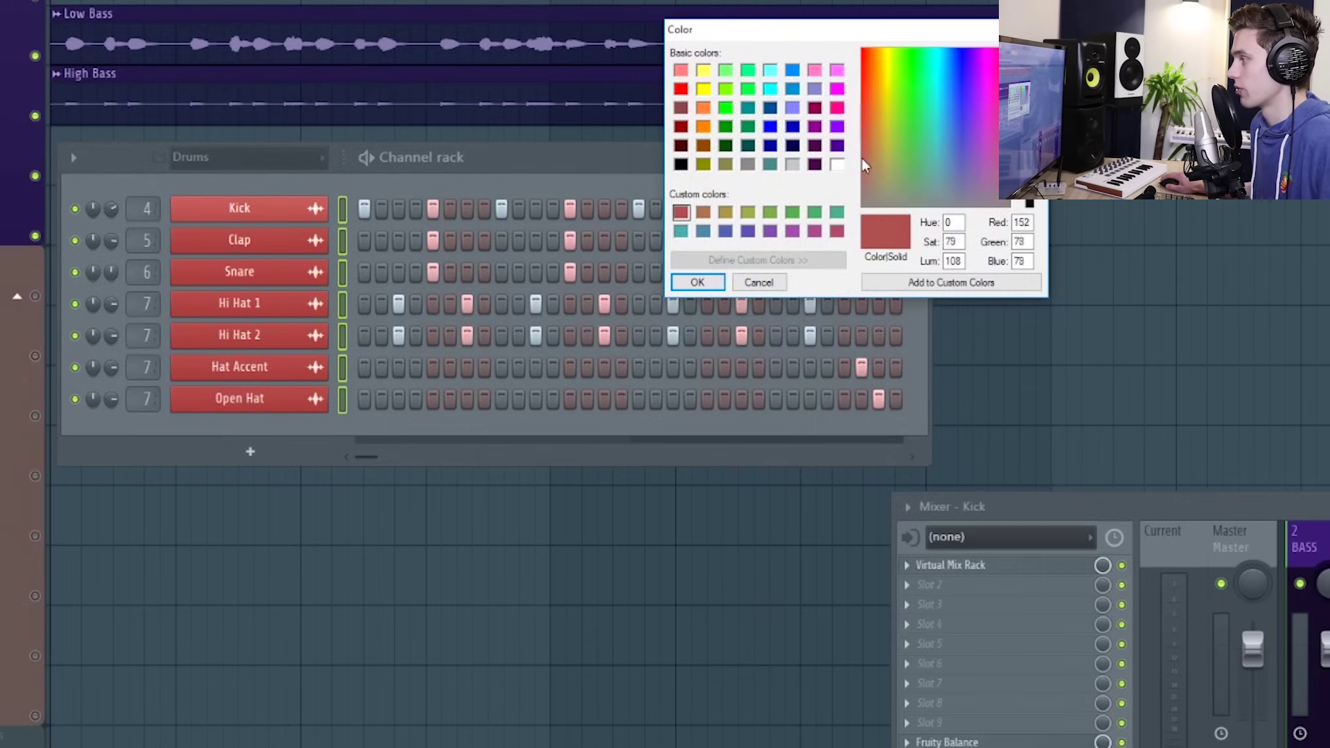
click(882, 158)
click(778, 283)
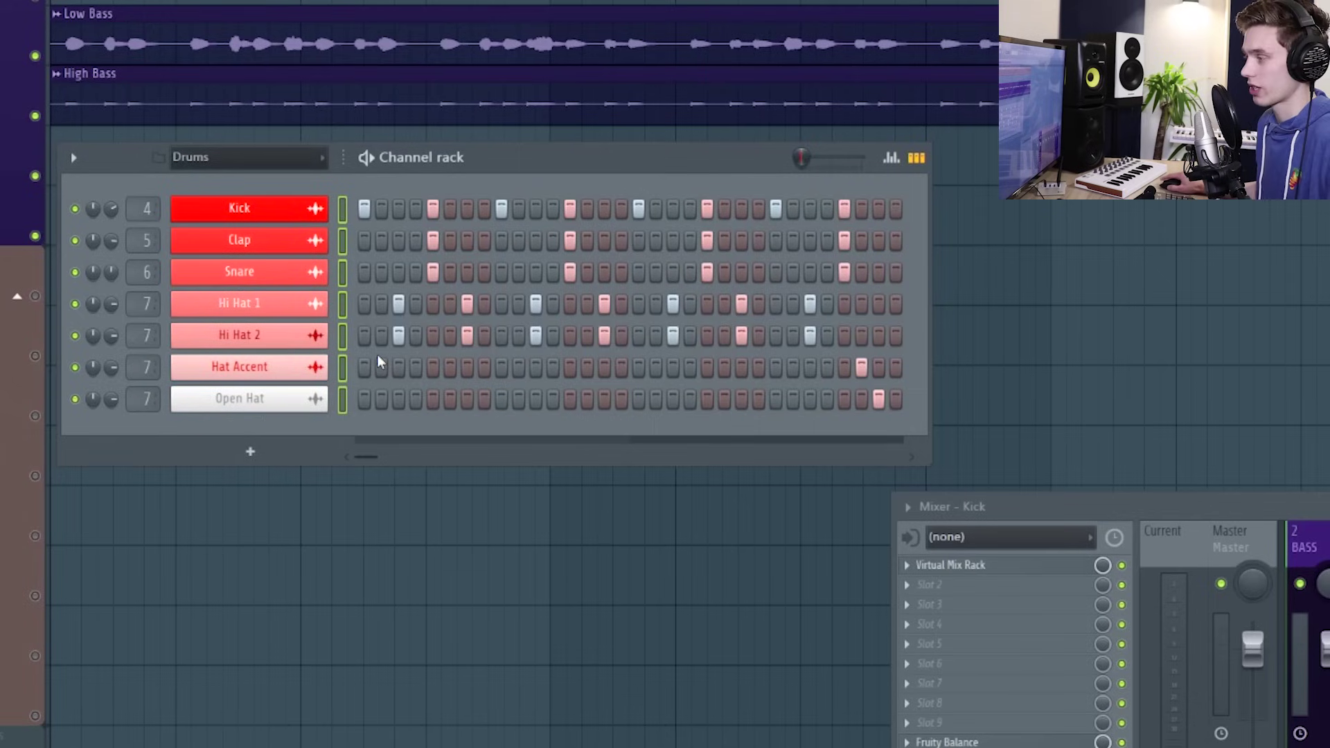
Undo the colour gradient, select only Hi Hat 2, and show its graph editor
key(ctrl+z)
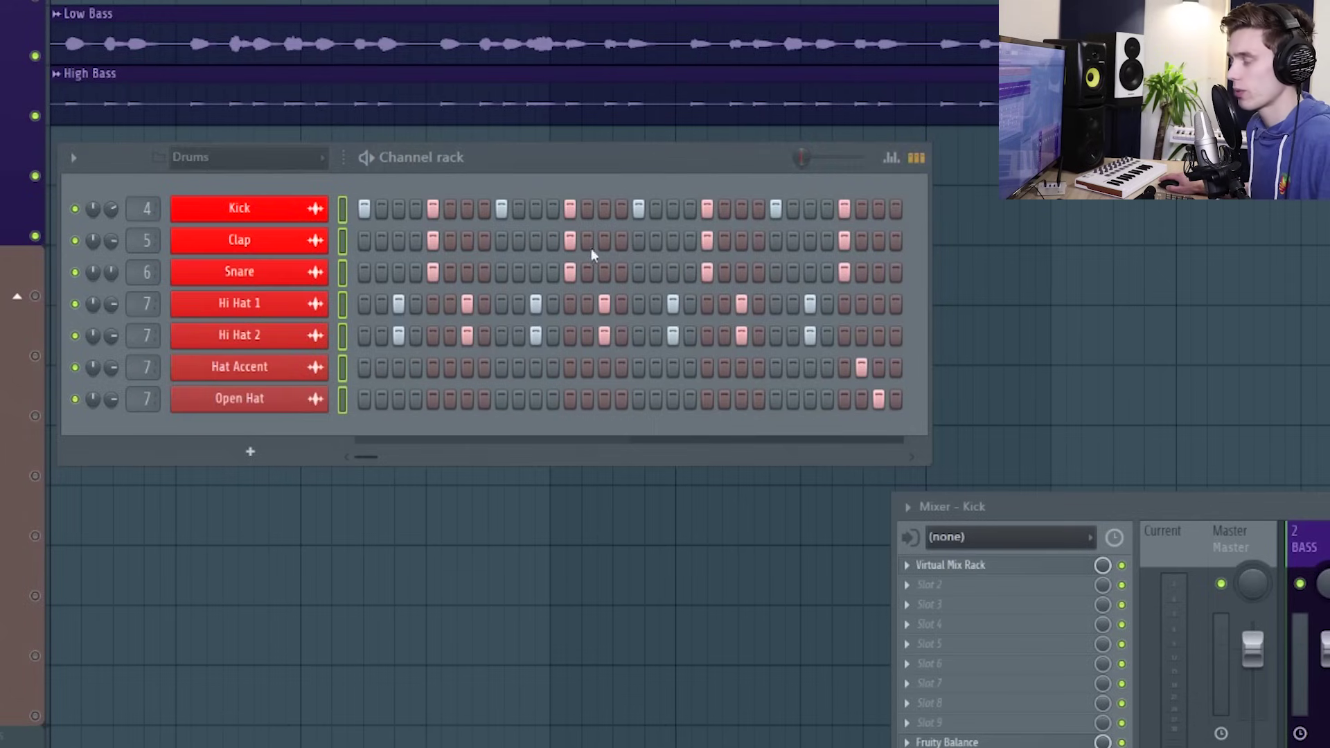
click(891, 158)
click(892, 158)
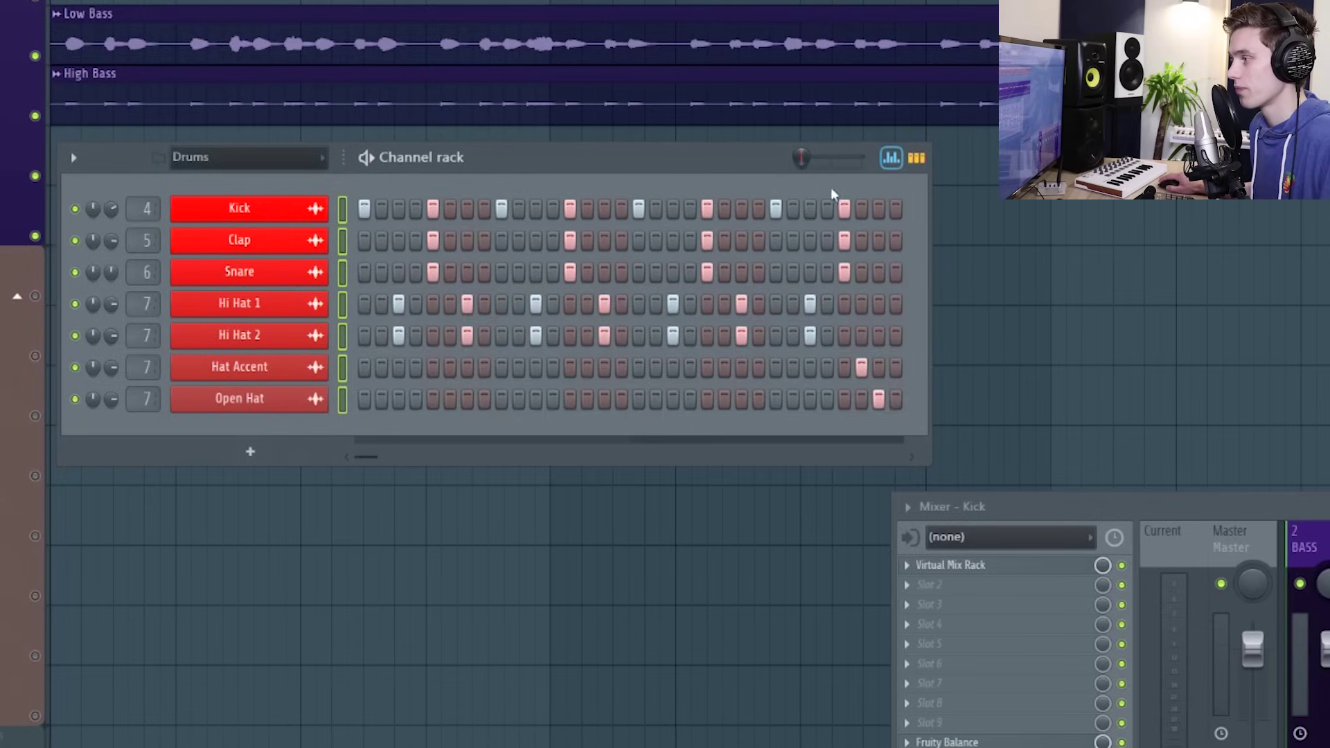
click(342, 272)
click(342, 303)
click(343, 336)
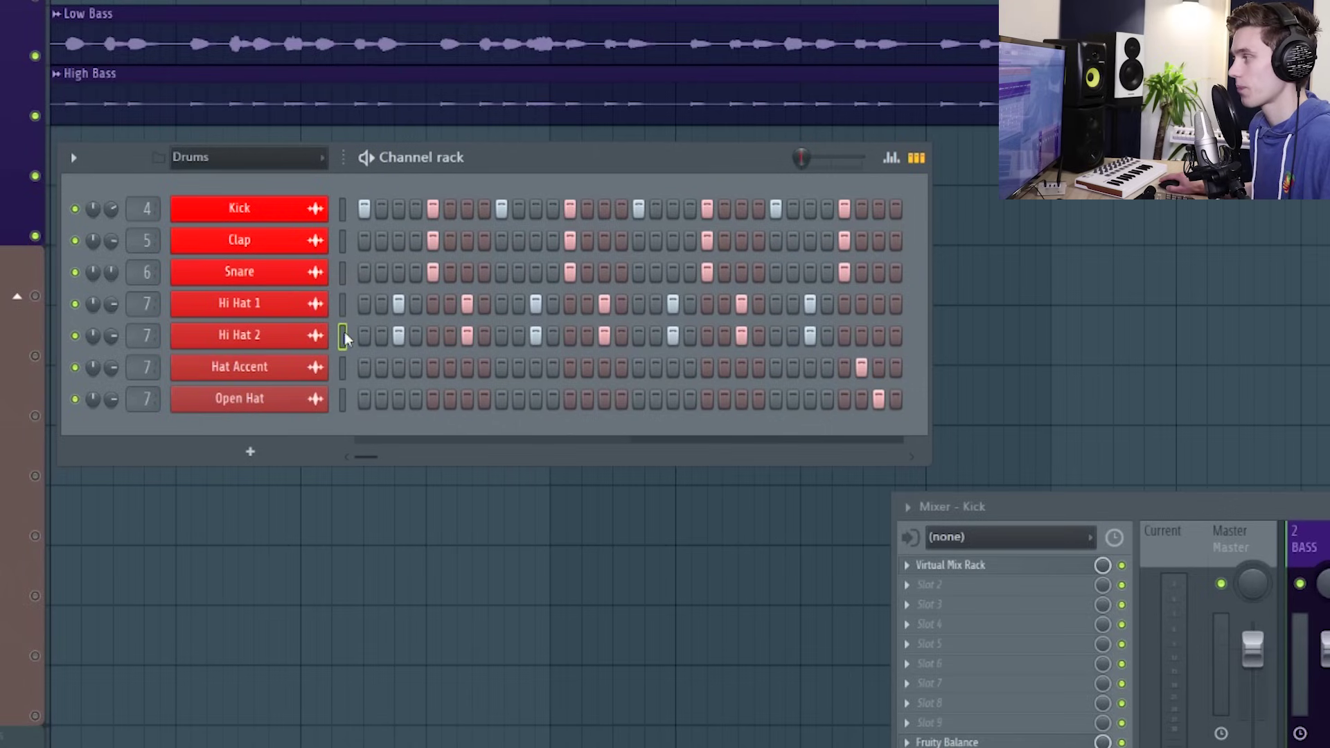
click(892, 158)
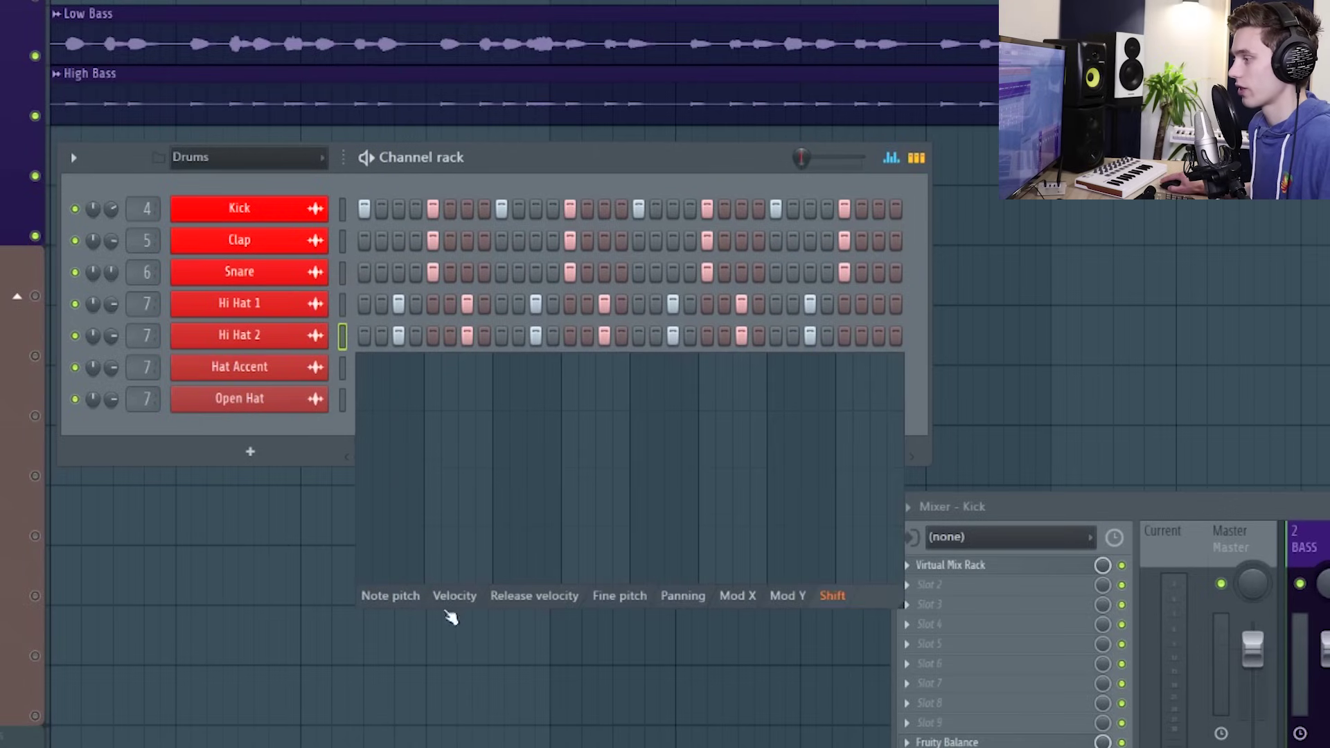
Lower the velocity of Hi Hat 2's second, fourth and sixth hits, then preview them
click(454, 597)
click(468, 447)
click(604, 444)
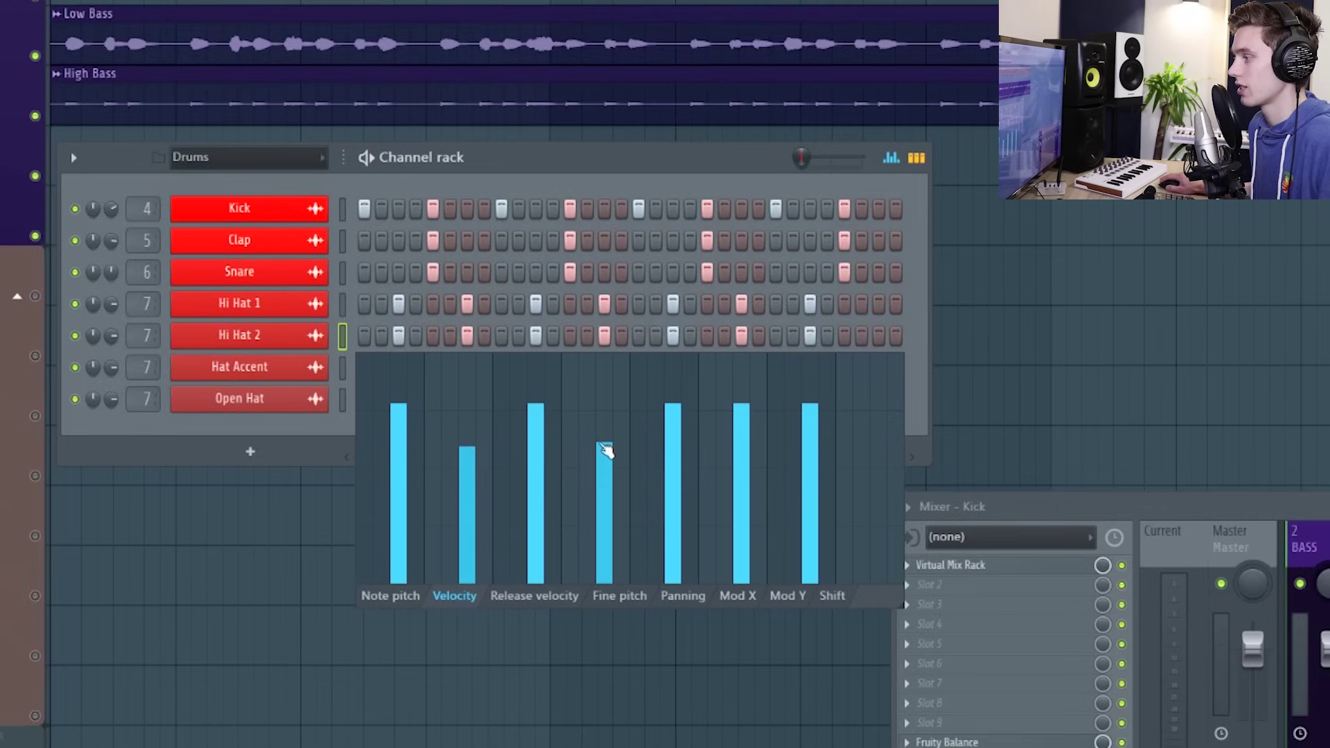
drag(603, 445, 602, 451)
click(752, 451)
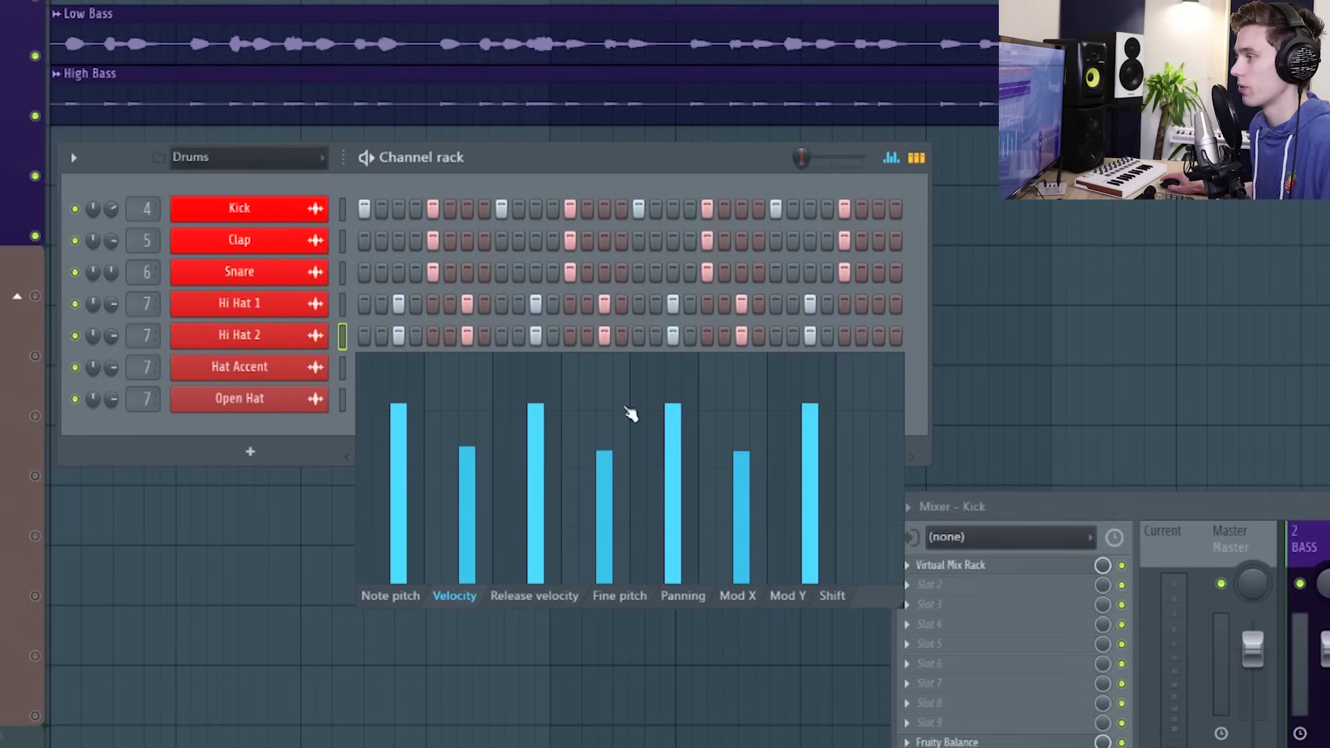
key(space)
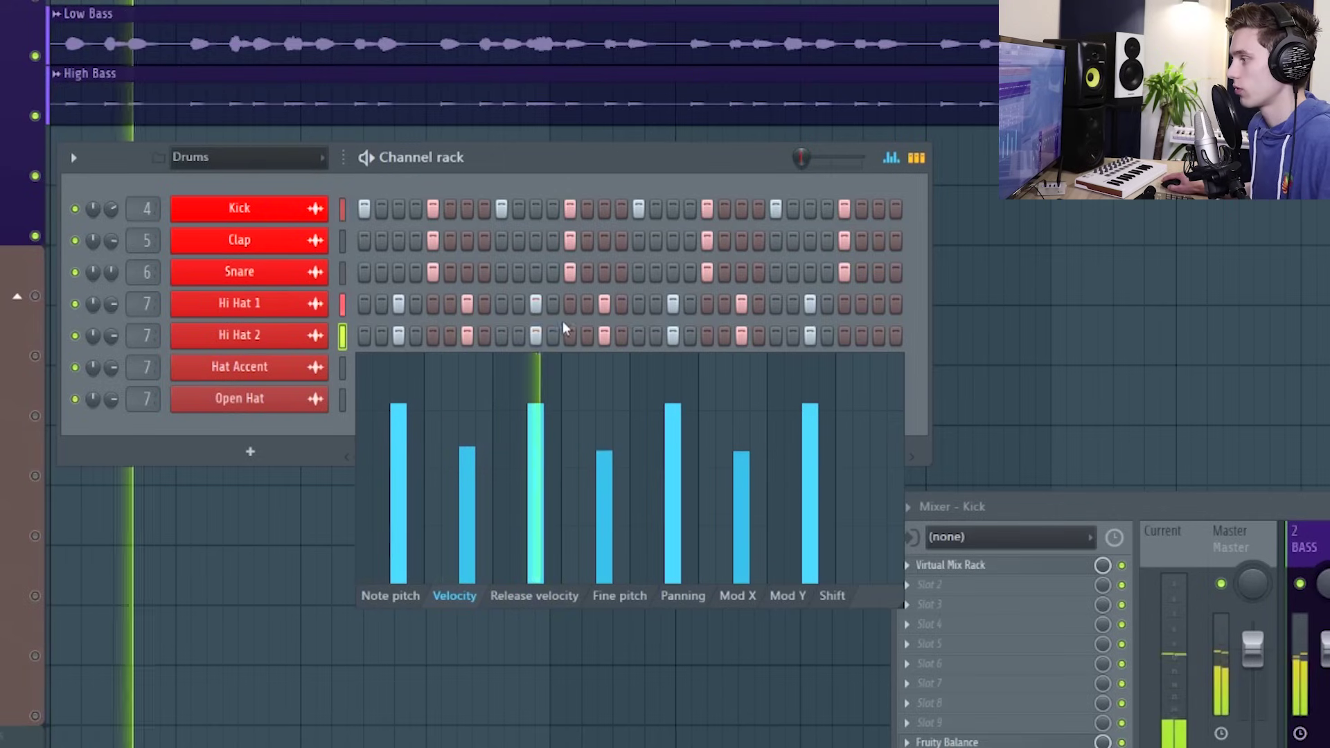
key(space)
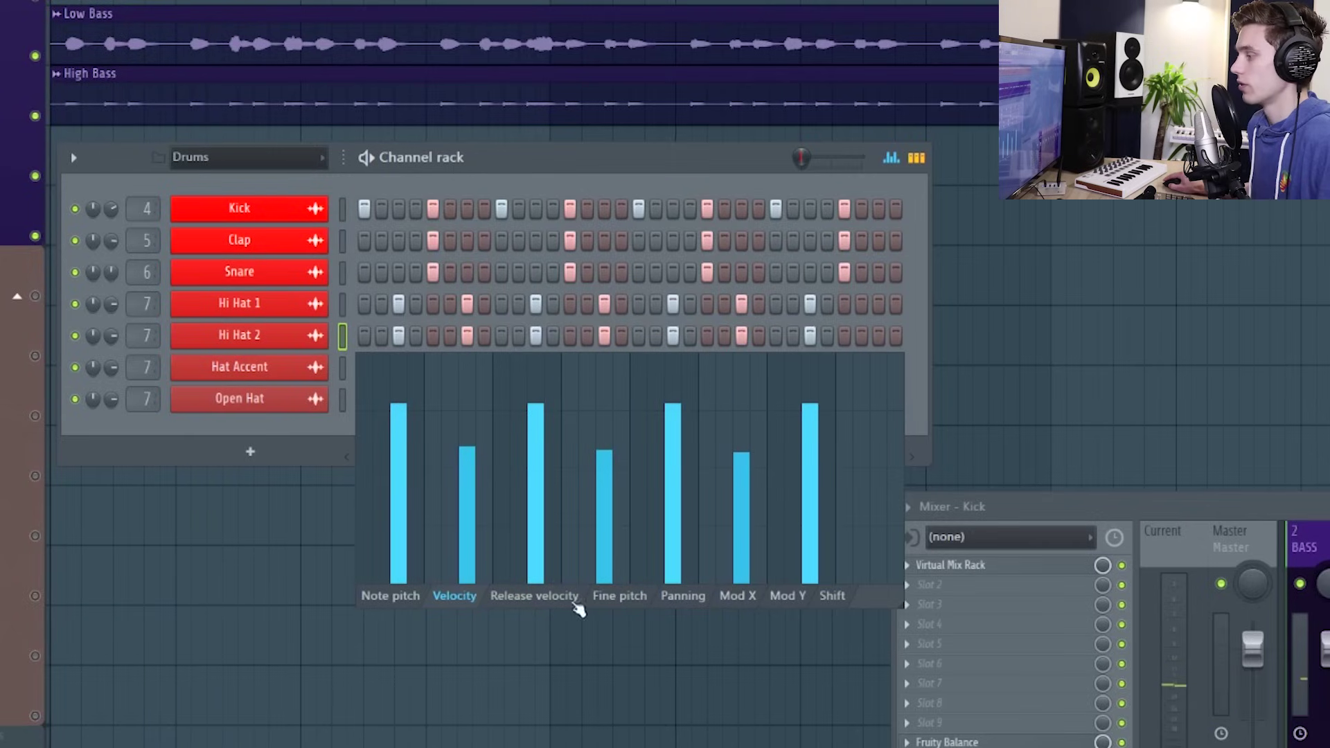
Pan Hi Hat 2's seven hits alternately to opposite sides and play the pattern
click(699, 601)
click(400, 403)
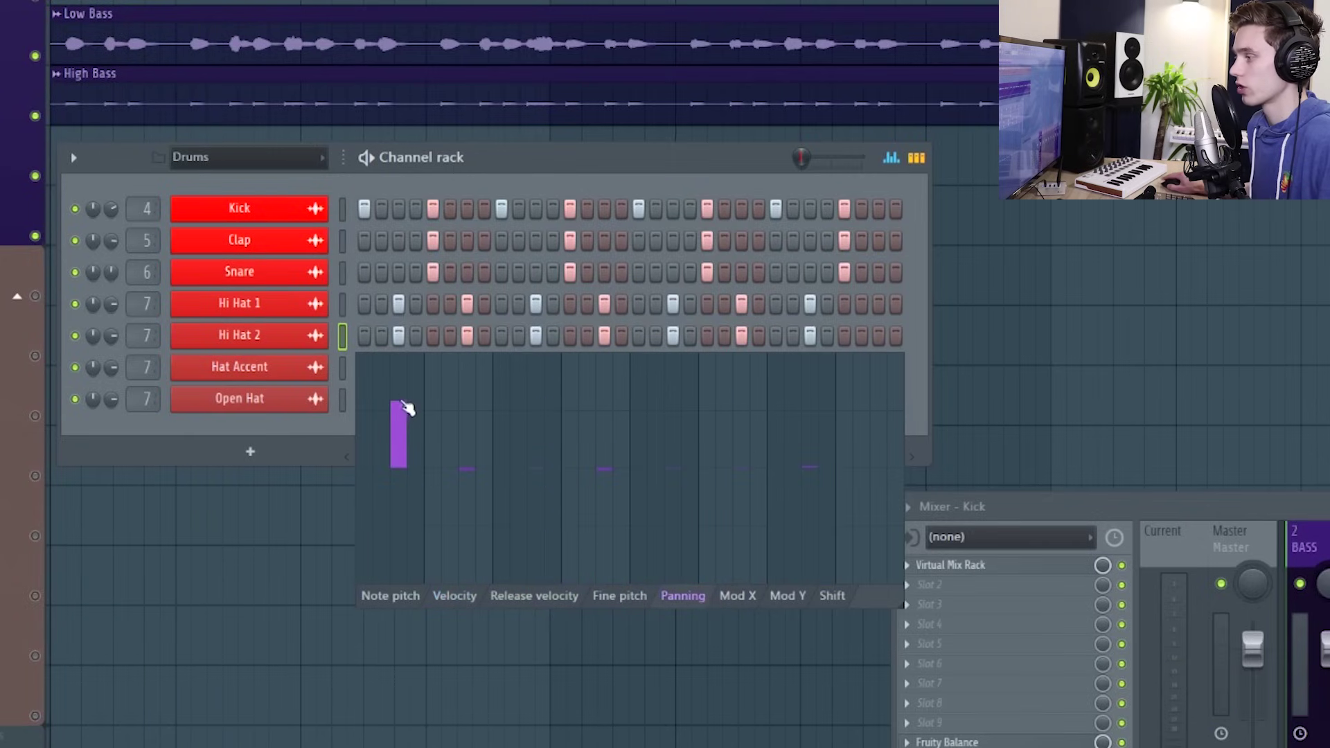
click(468, 523)
click(536, 414)
click(604, 525)
click(673, 412)
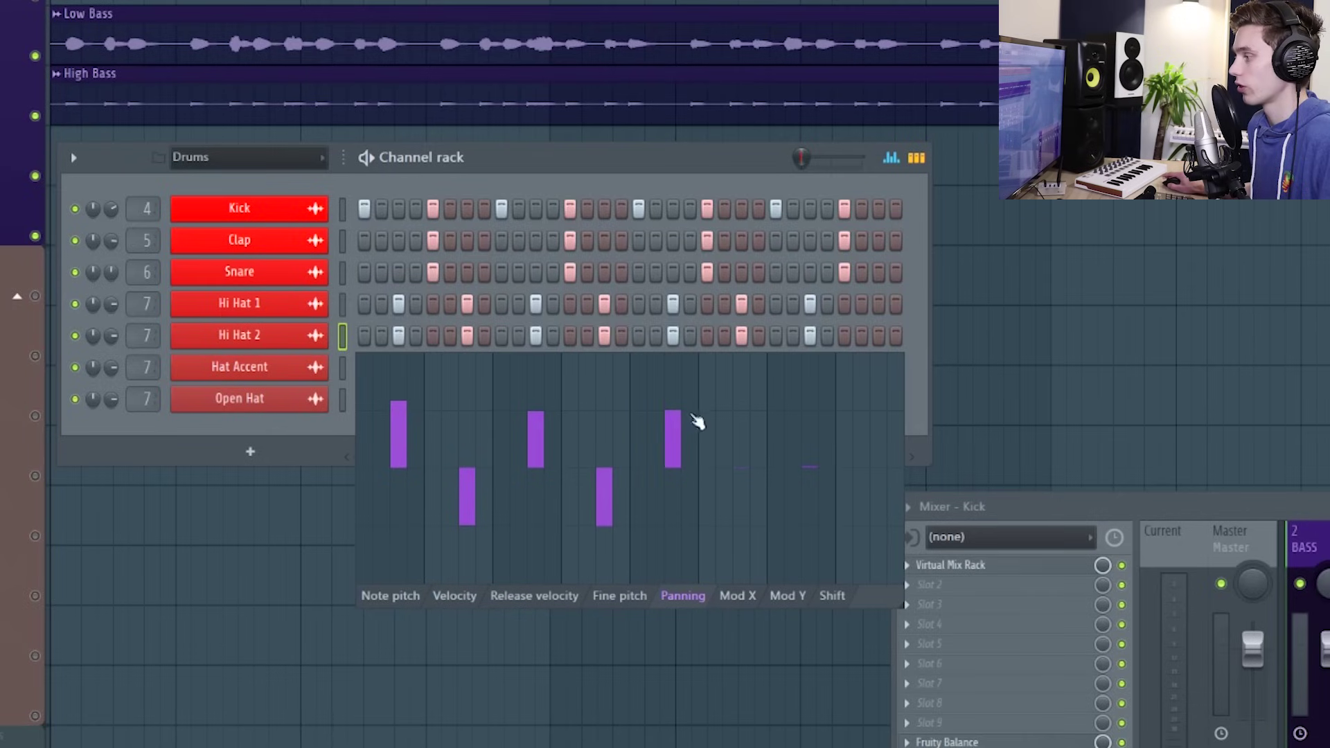
click(741, 520)
click(810, 421)
key(space)
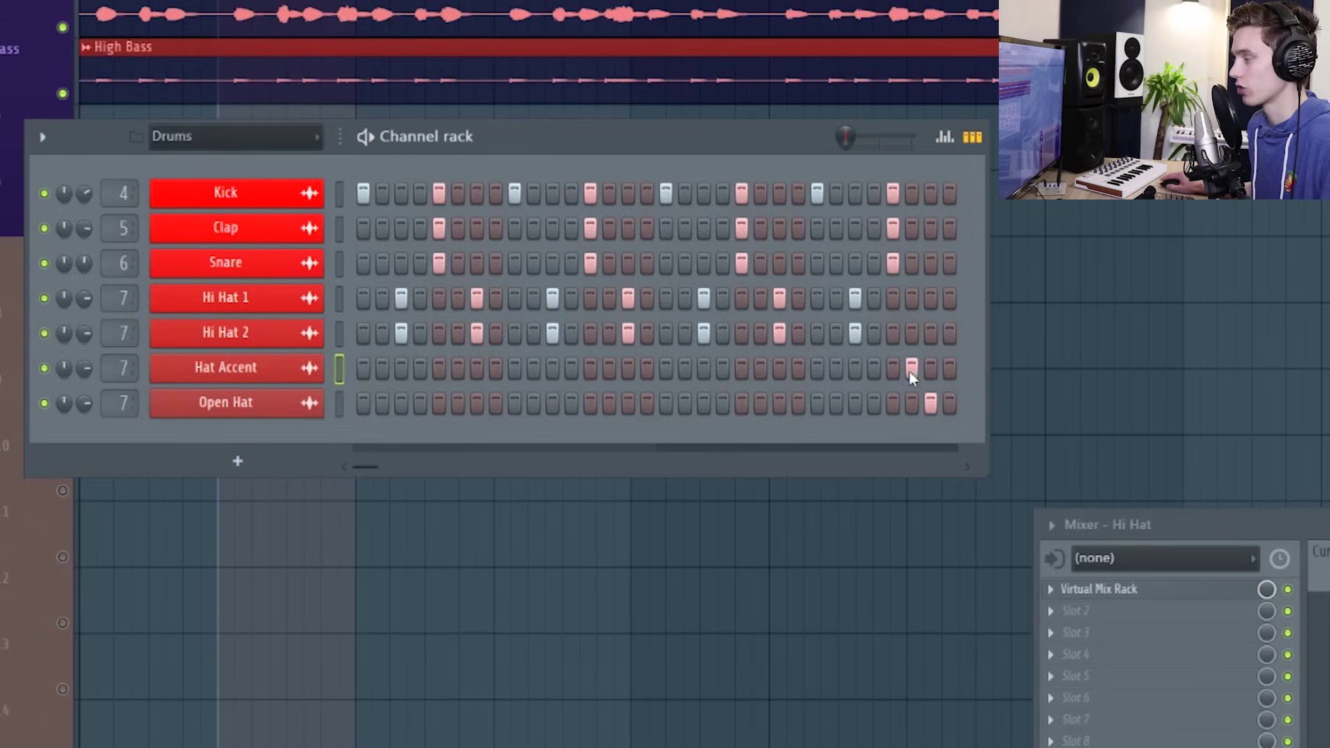
Shift the last Hat Accent hit slightly later in the event graph, checking by playback
key(space)
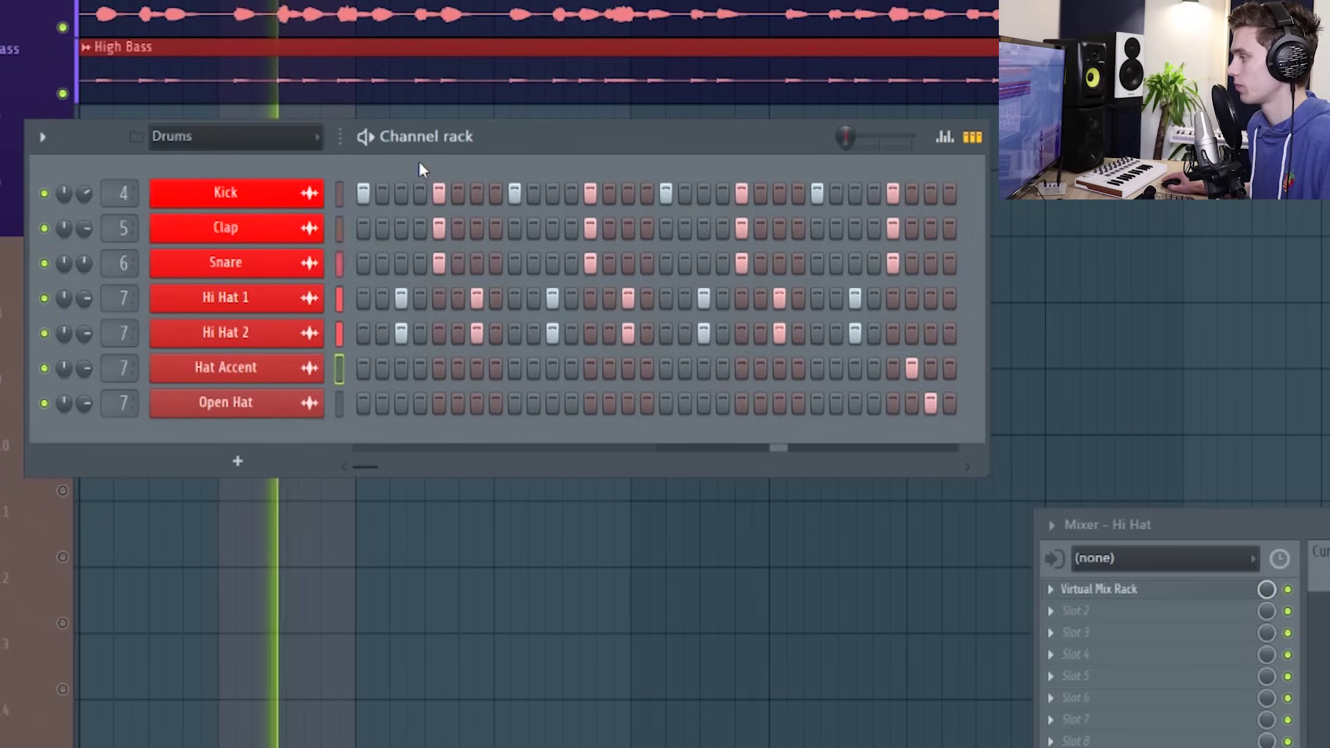
key(space)
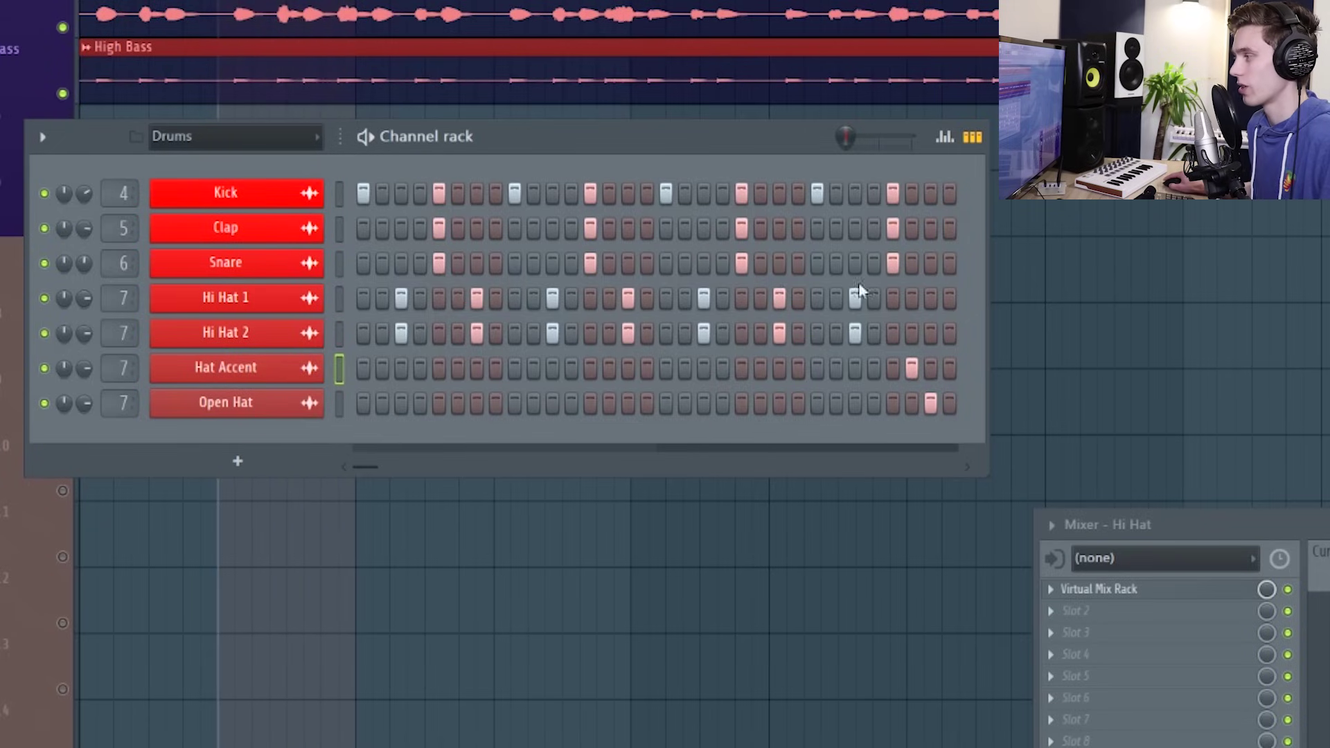
click(944, 137)
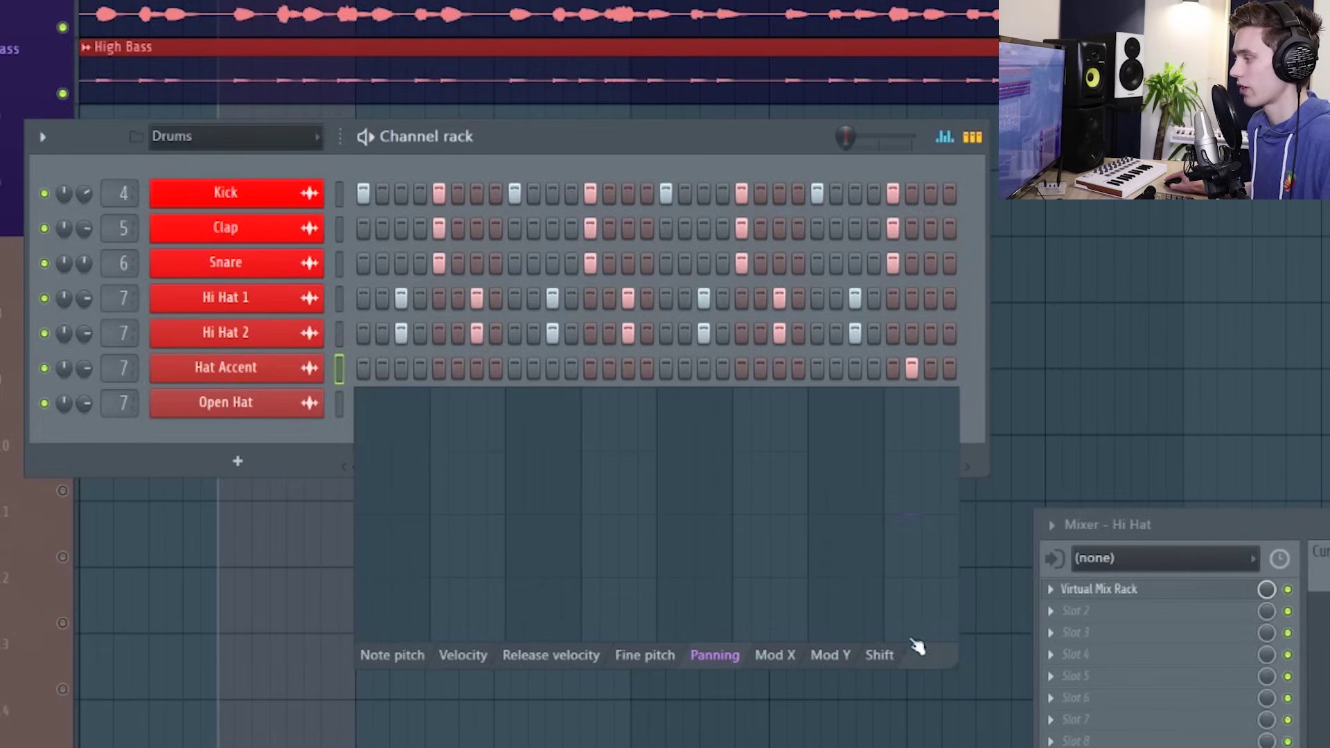
drag(905, 626, 923, 577)
key(space)
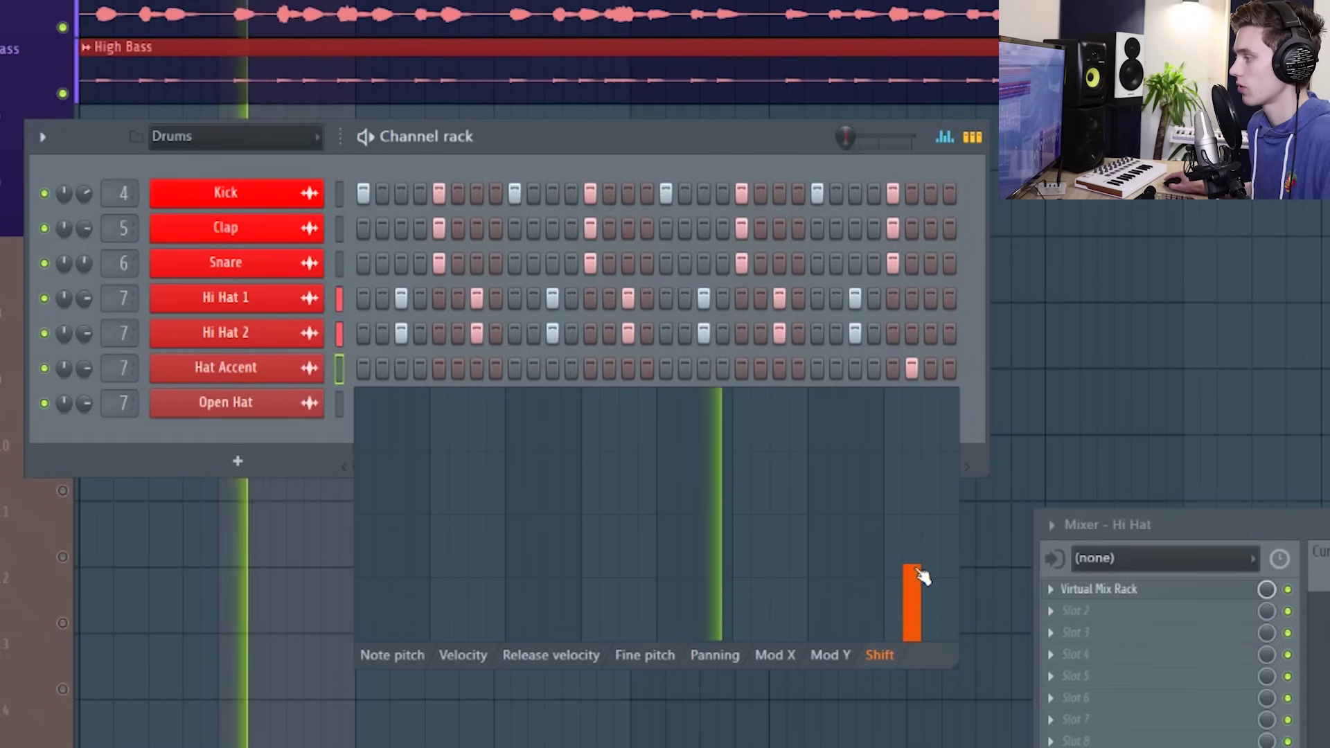
mouse_move(921, 574)
mouse_down()
mouse_move(925, 537)
mouse_move(928, 577)
mouse_up()
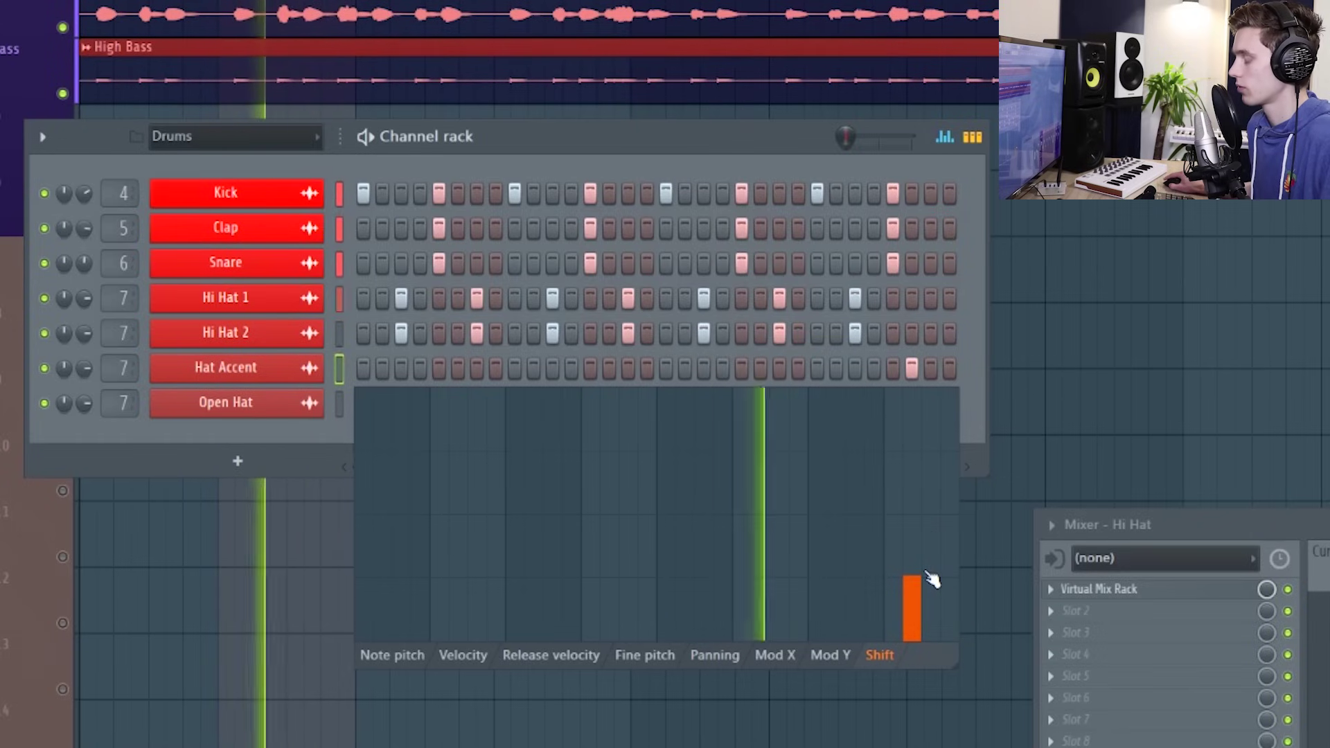
key(space)
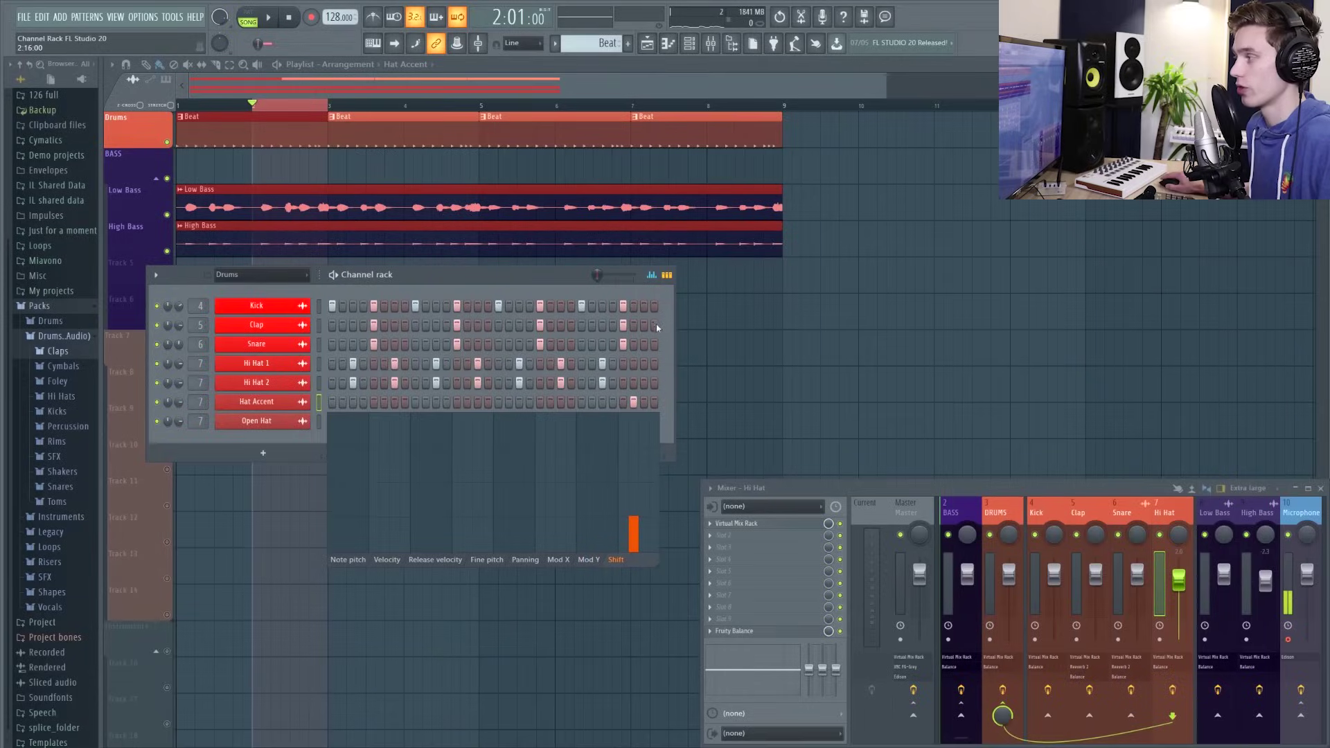
Solo the Snare channel and show its per-step panning graph
click(651, 276)
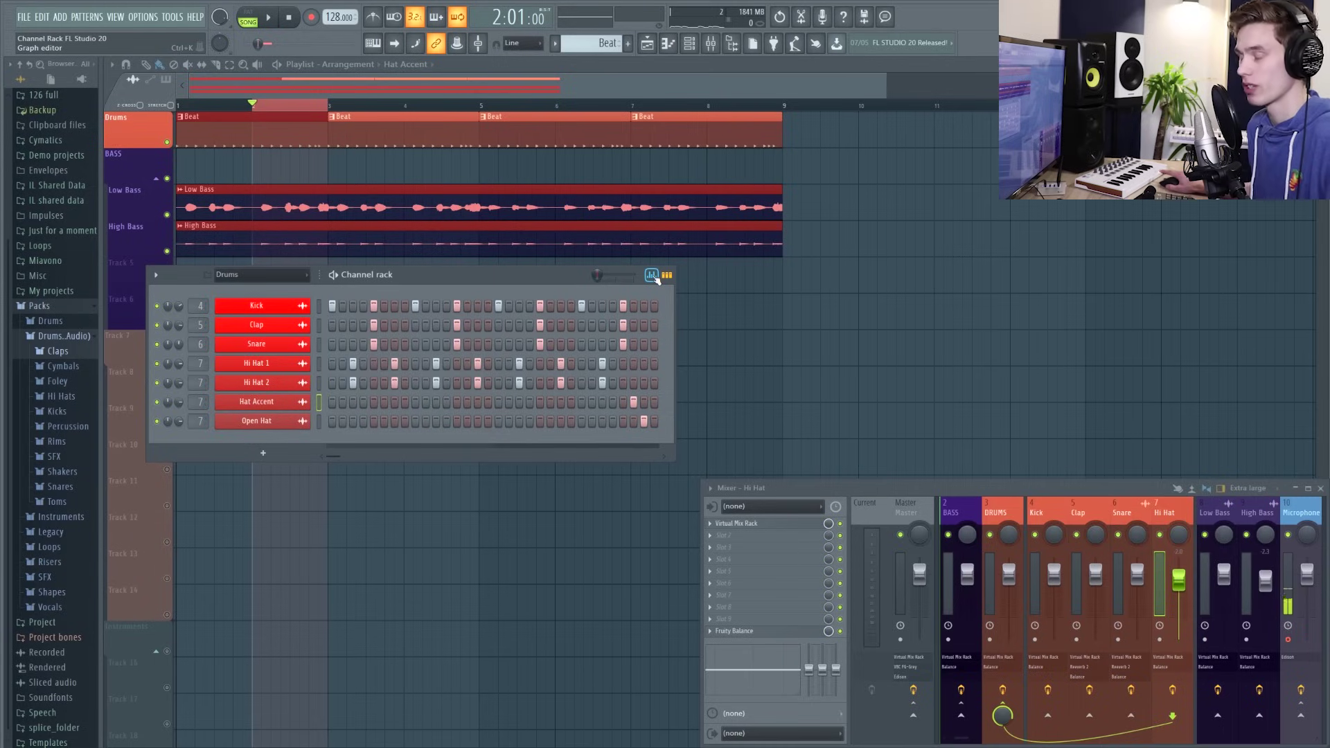
right_click(163, 348)
click(167, 352)
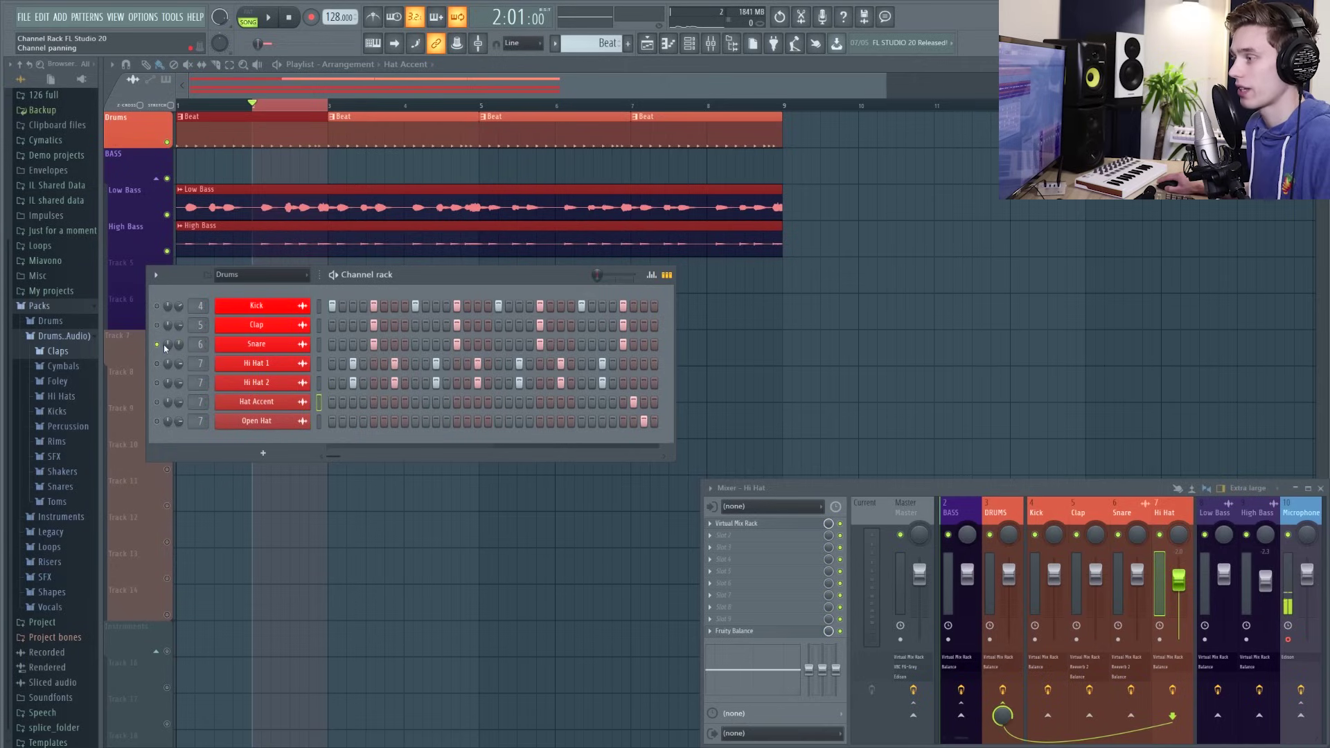
click(319, 345)
click(653, 275)
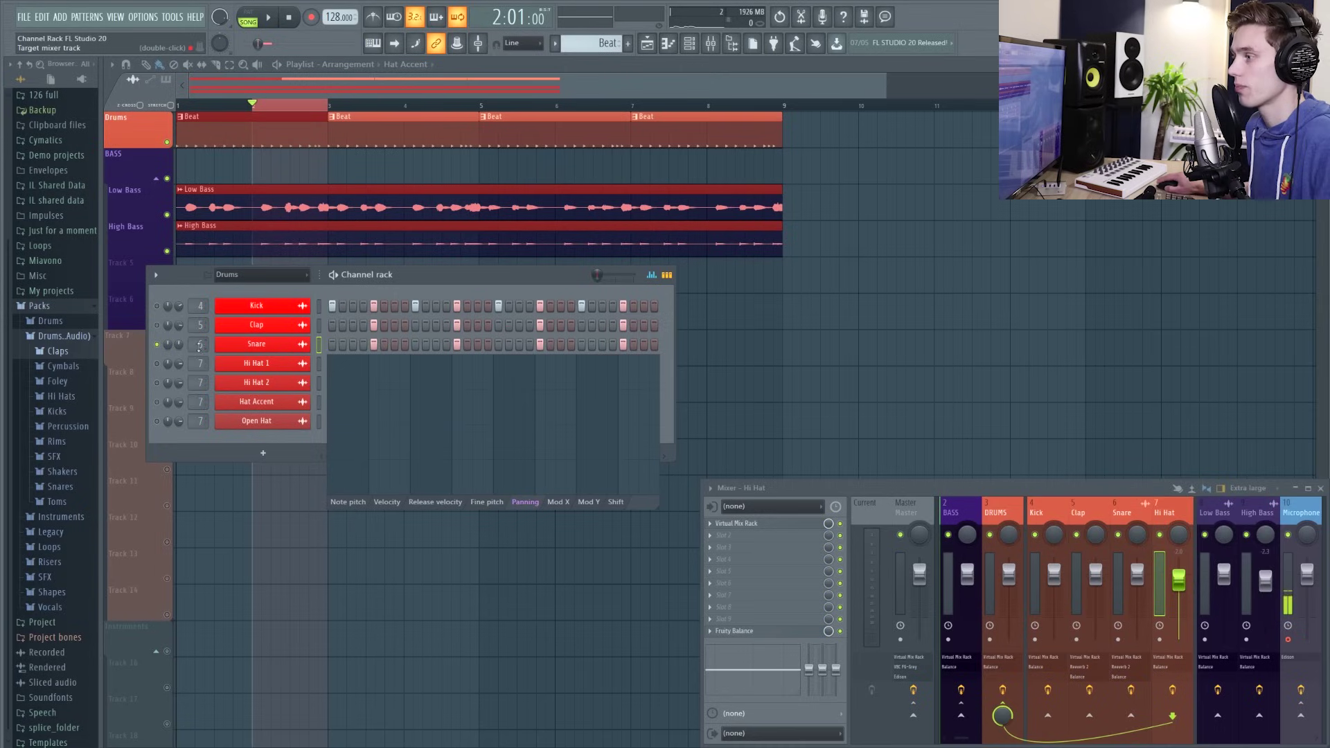
Pan the Snare 20% left and bring two of its step pannings back toward centre
drag(169, 347, 168, 355)
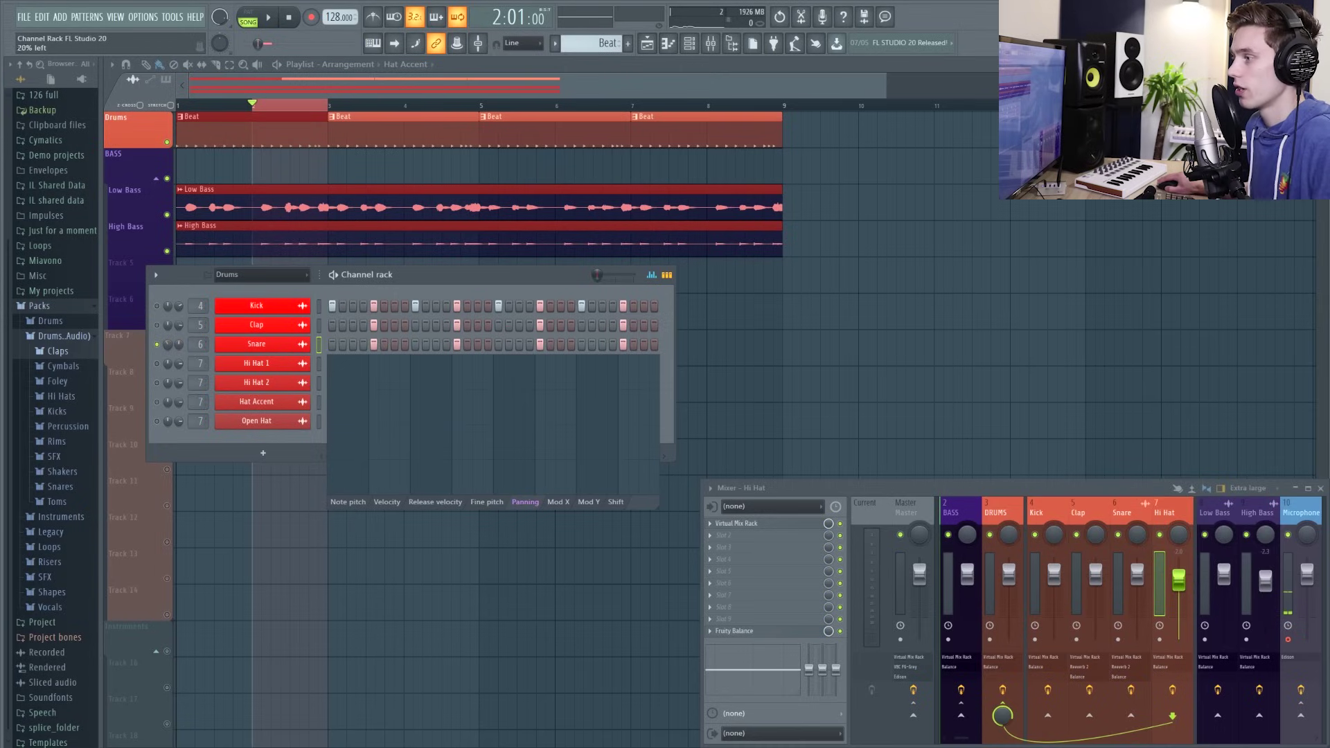
key(space)
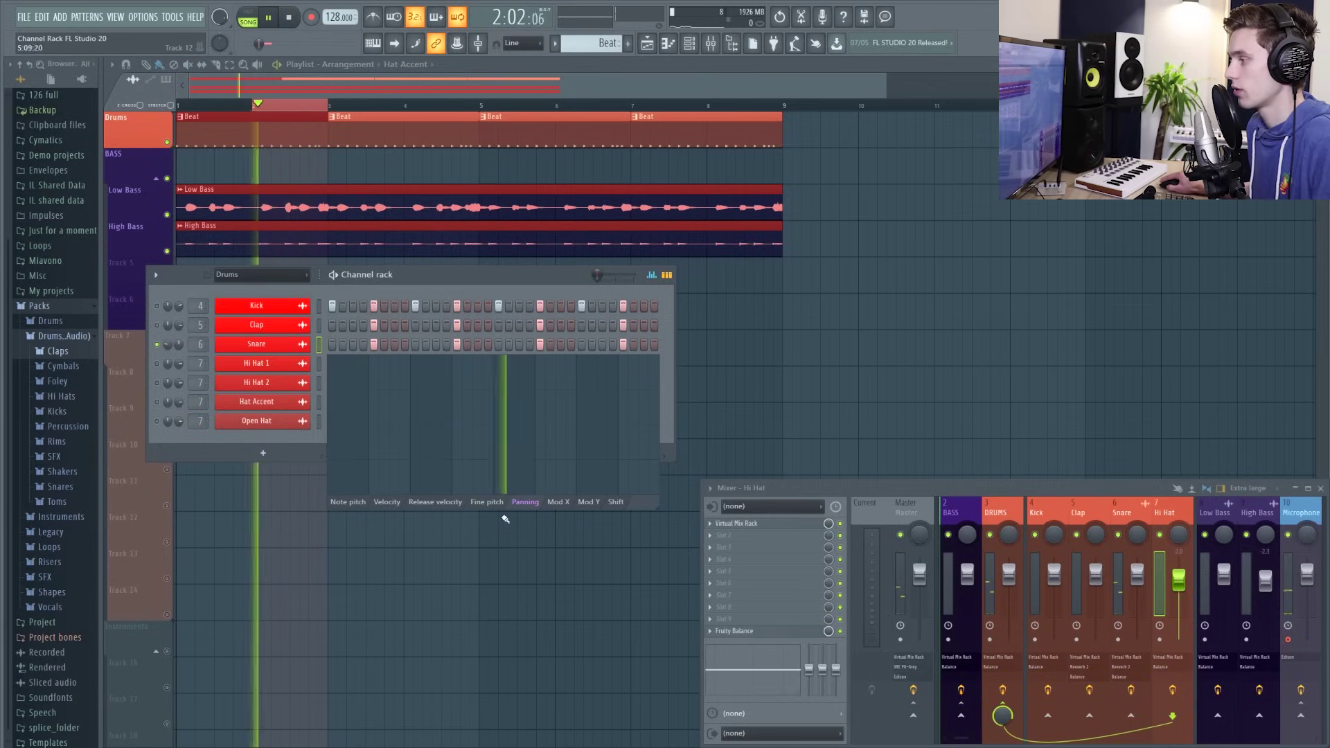
key(space)
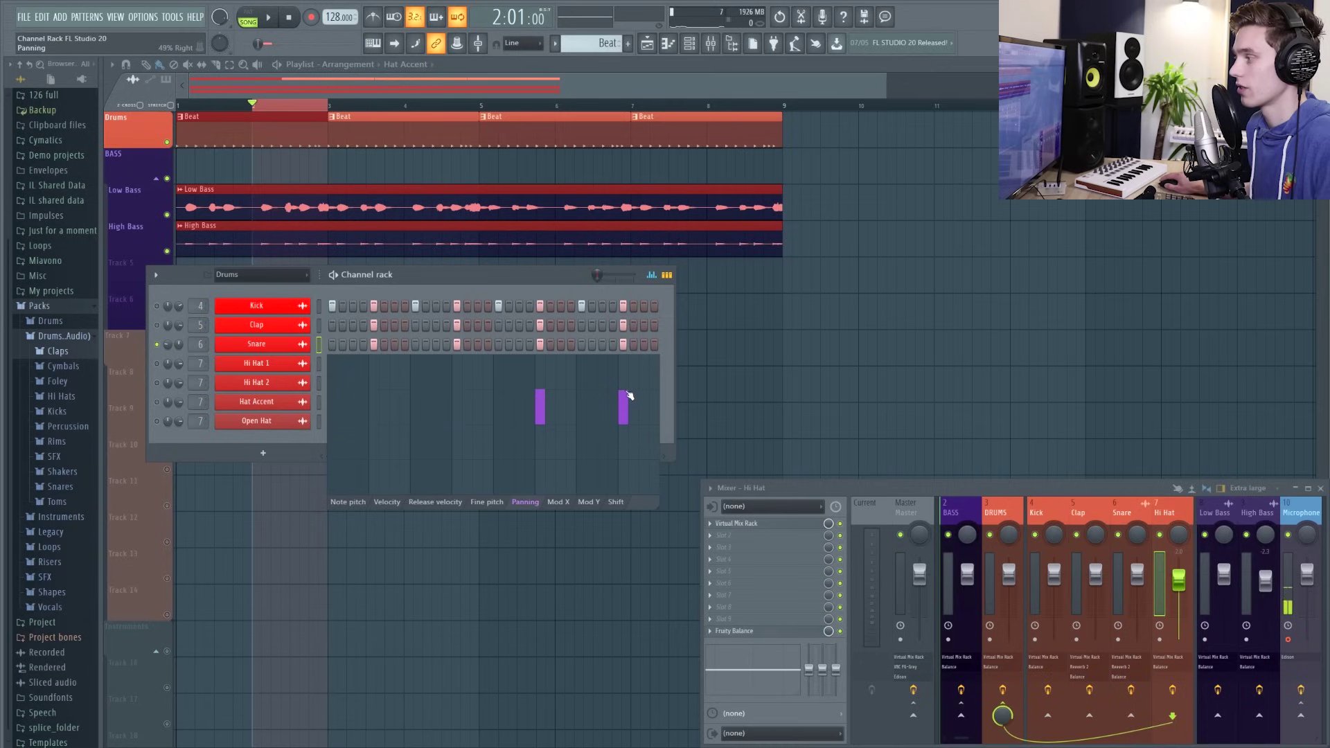
key(space)
key(space)
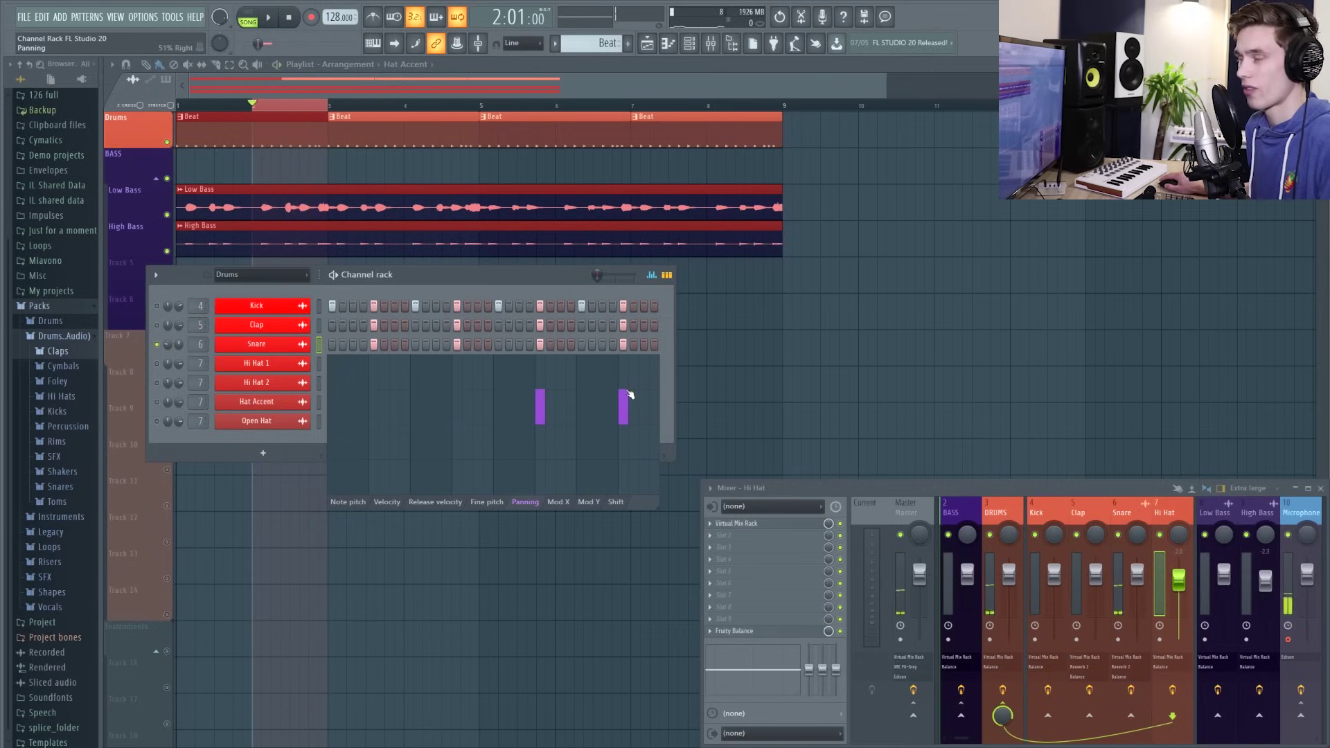
drag(628, 393, 630, 419)
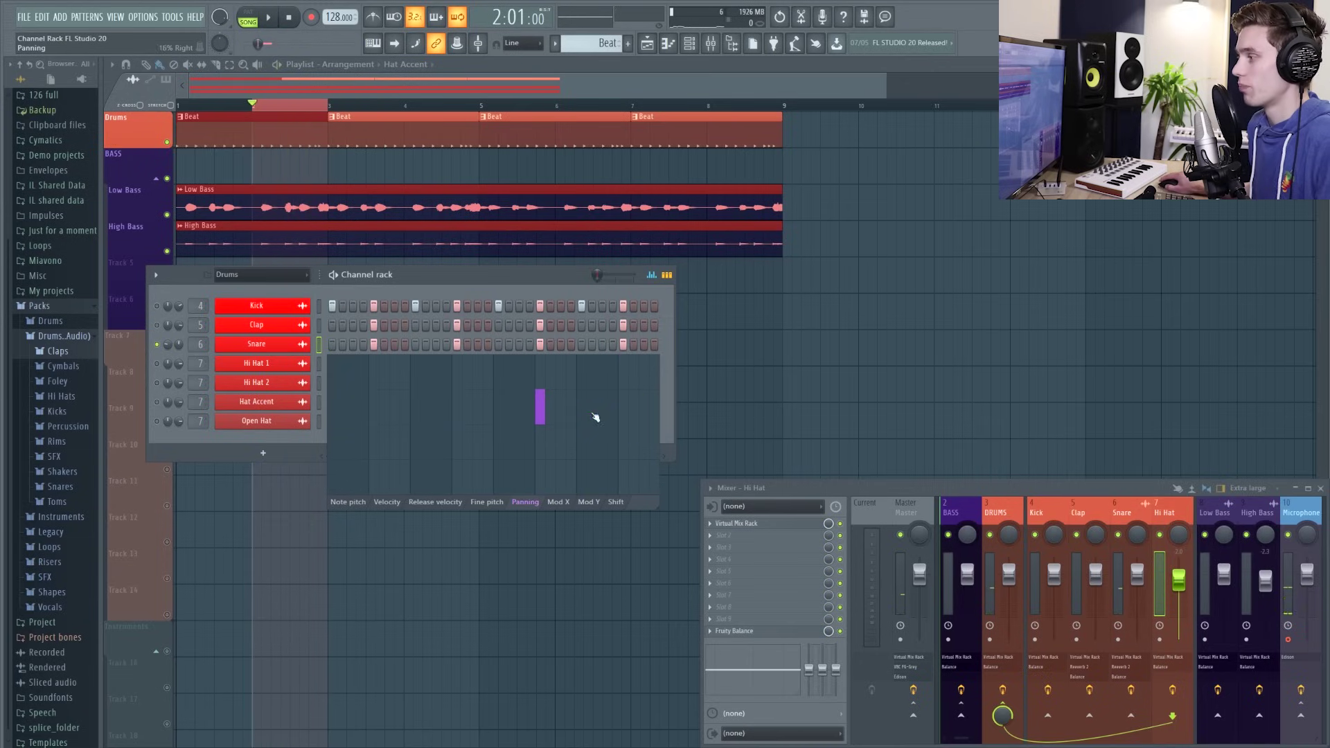
drag(542, 407, 545, 428)
key(space)
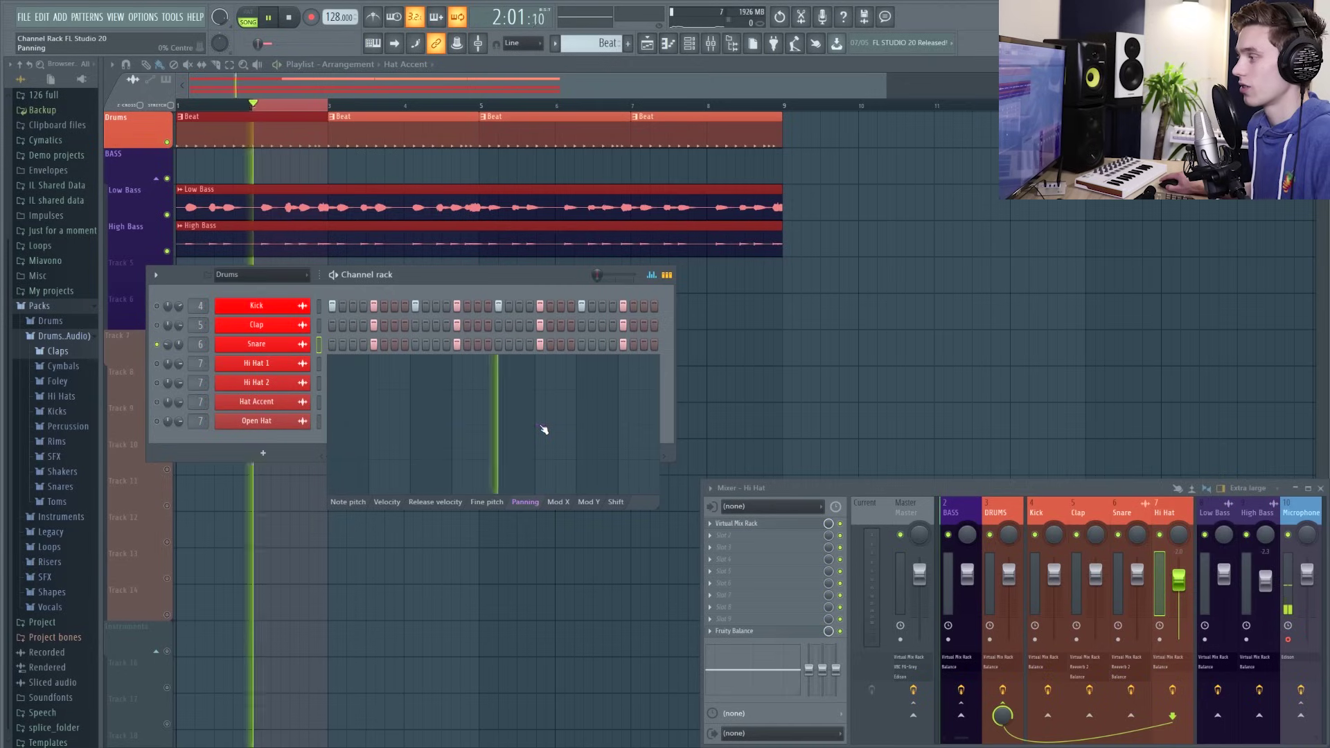
key(space)
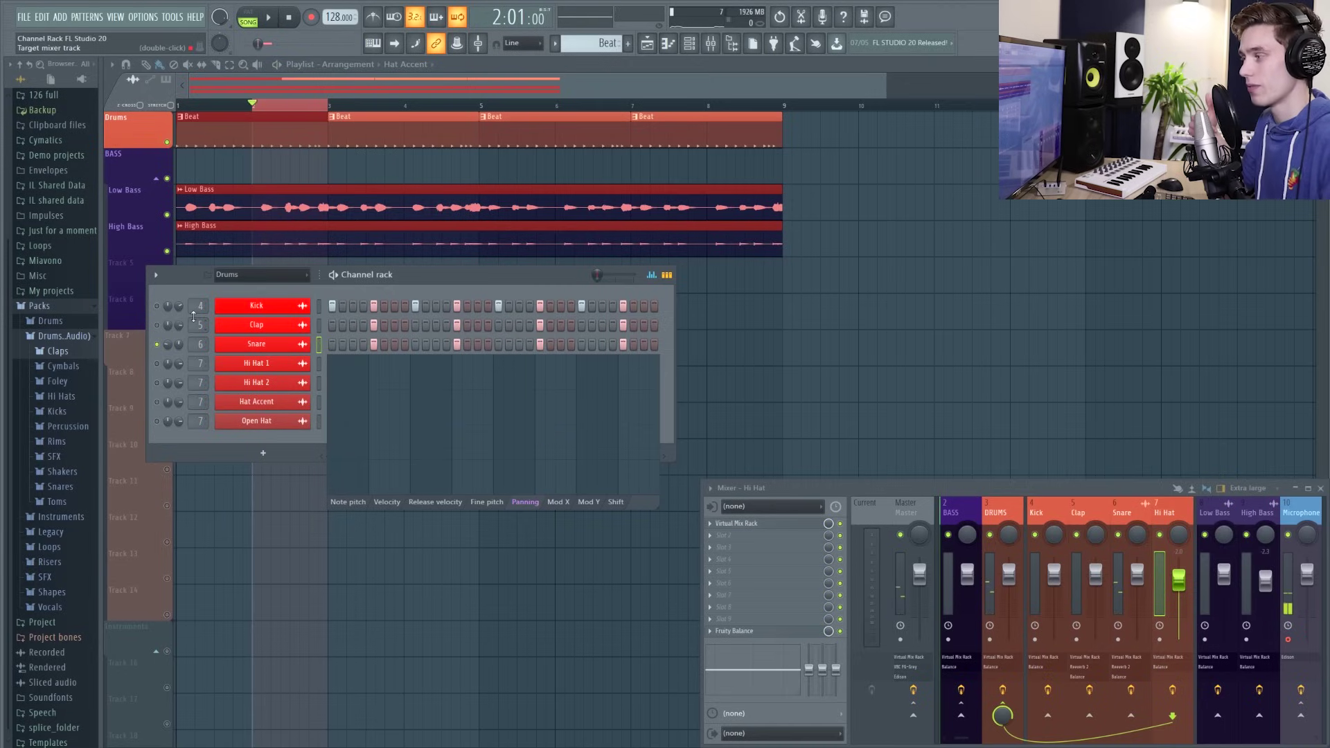
Try lowering the four Snare hits' velocity, undo it, and hide the event graph
click(249, 344)
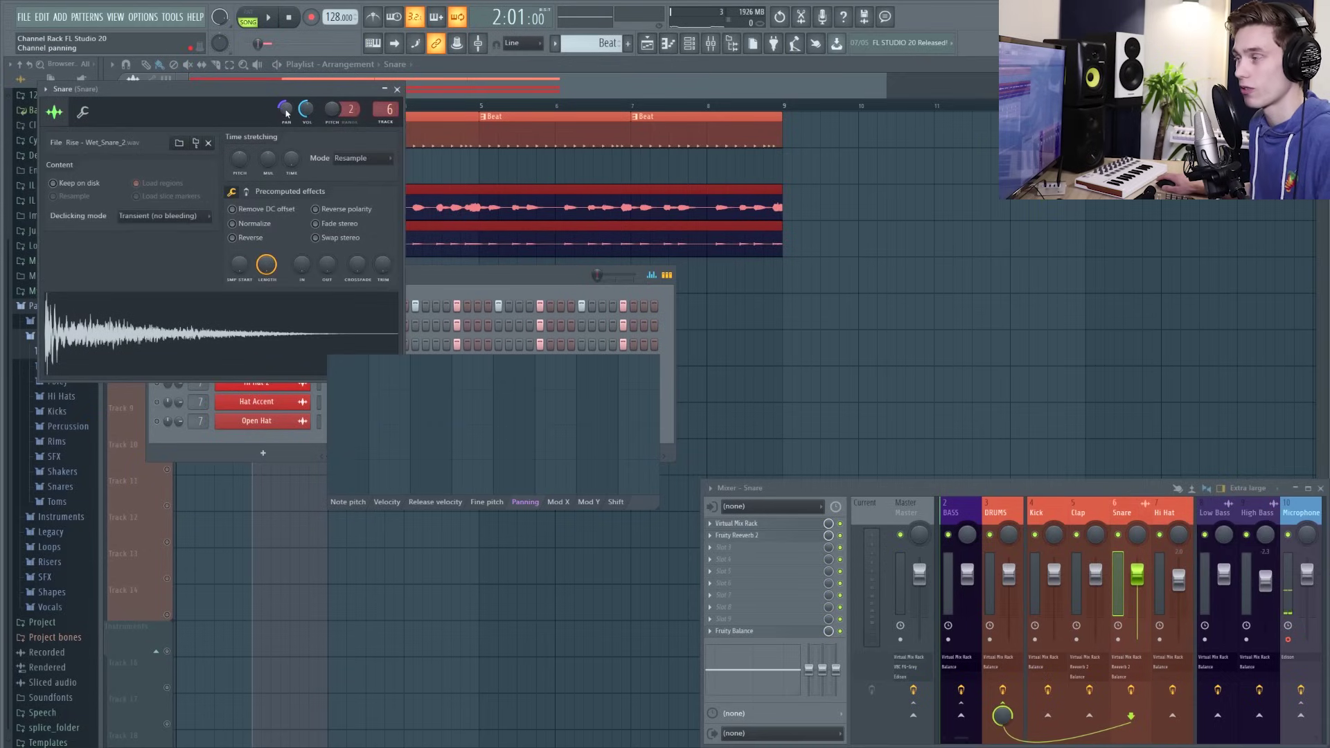
click(397, 89)
click(396, 503)
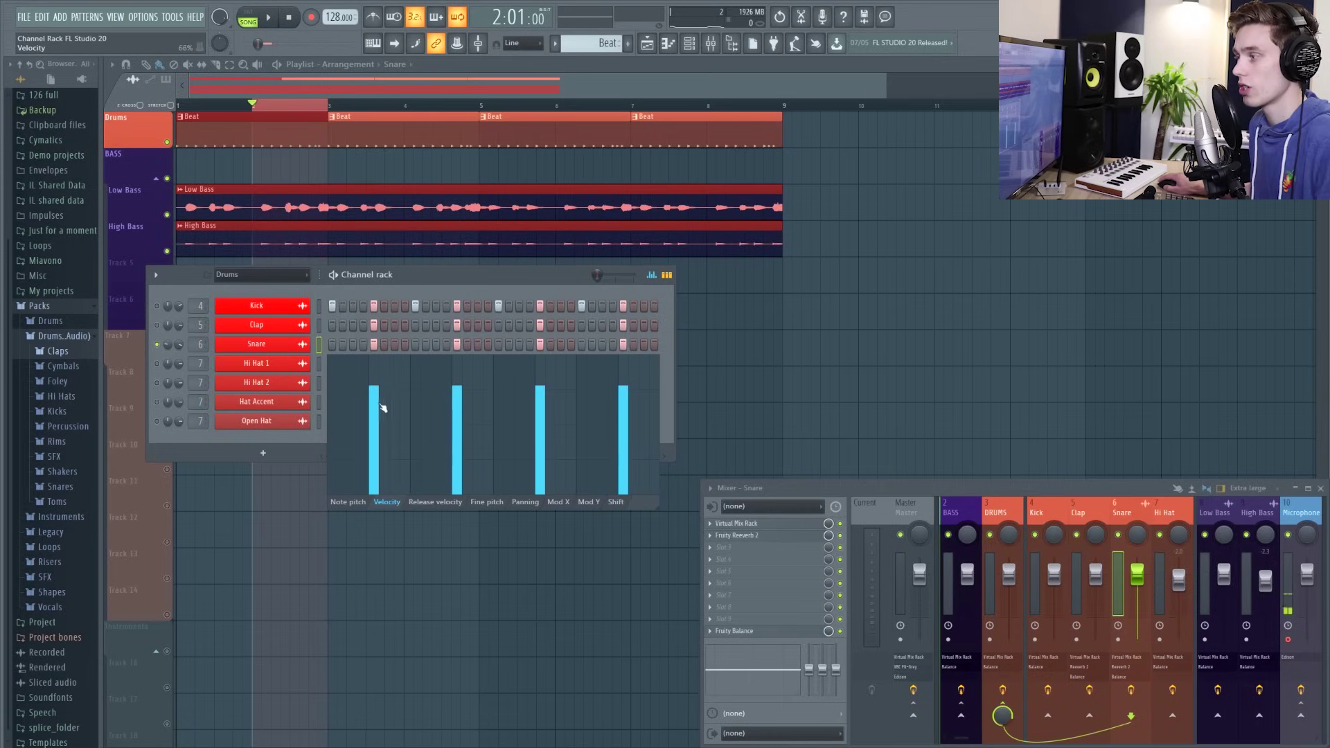
mouse_move(383, 408)
mouse_down()
mouse_move(379, 461)
mouse_move(435, 453)
mouse_move(460, 479)
mouse_move(525, 445)
mouse_move(542, 468)
mouse_move(622, 444)
mouse_up()
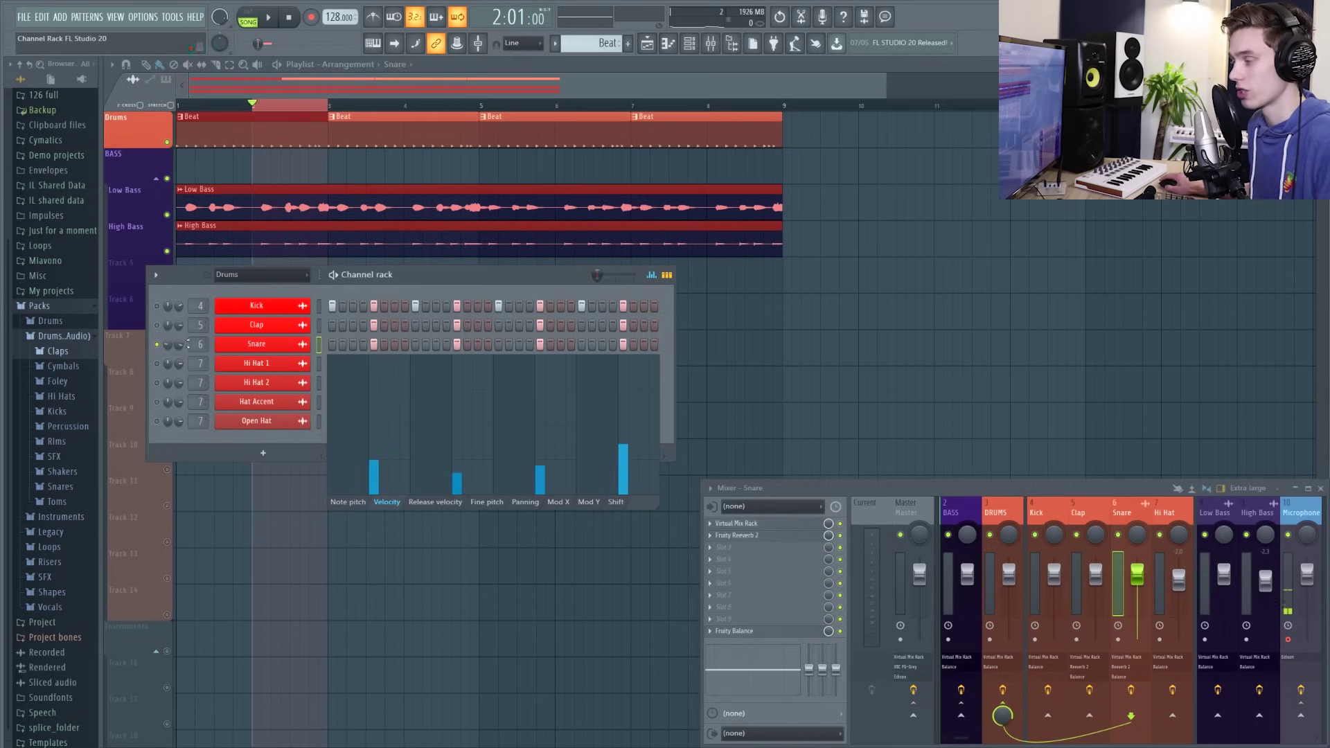
key(ctrl+z)
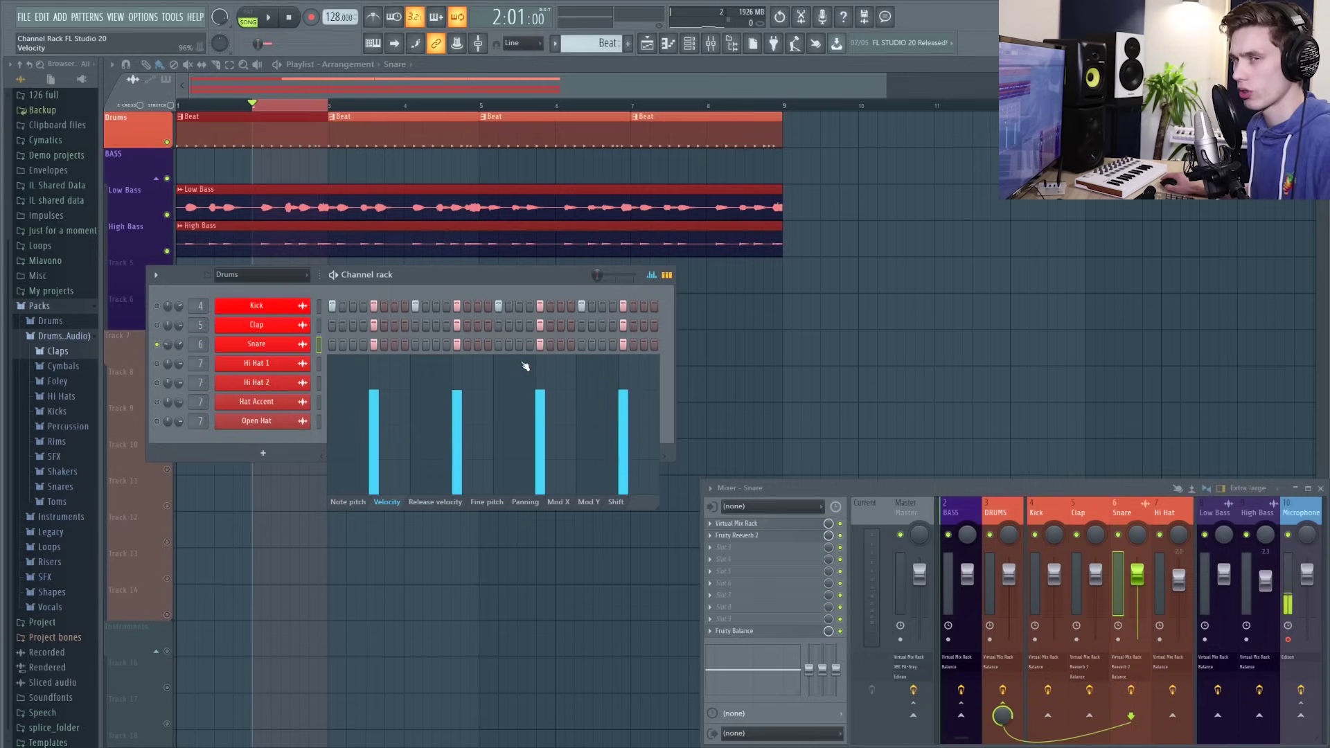
click(651, 275)
Move the channel rack slightly lower and bring up the F1 help on global swing
drag(603, 276, 602, 290)
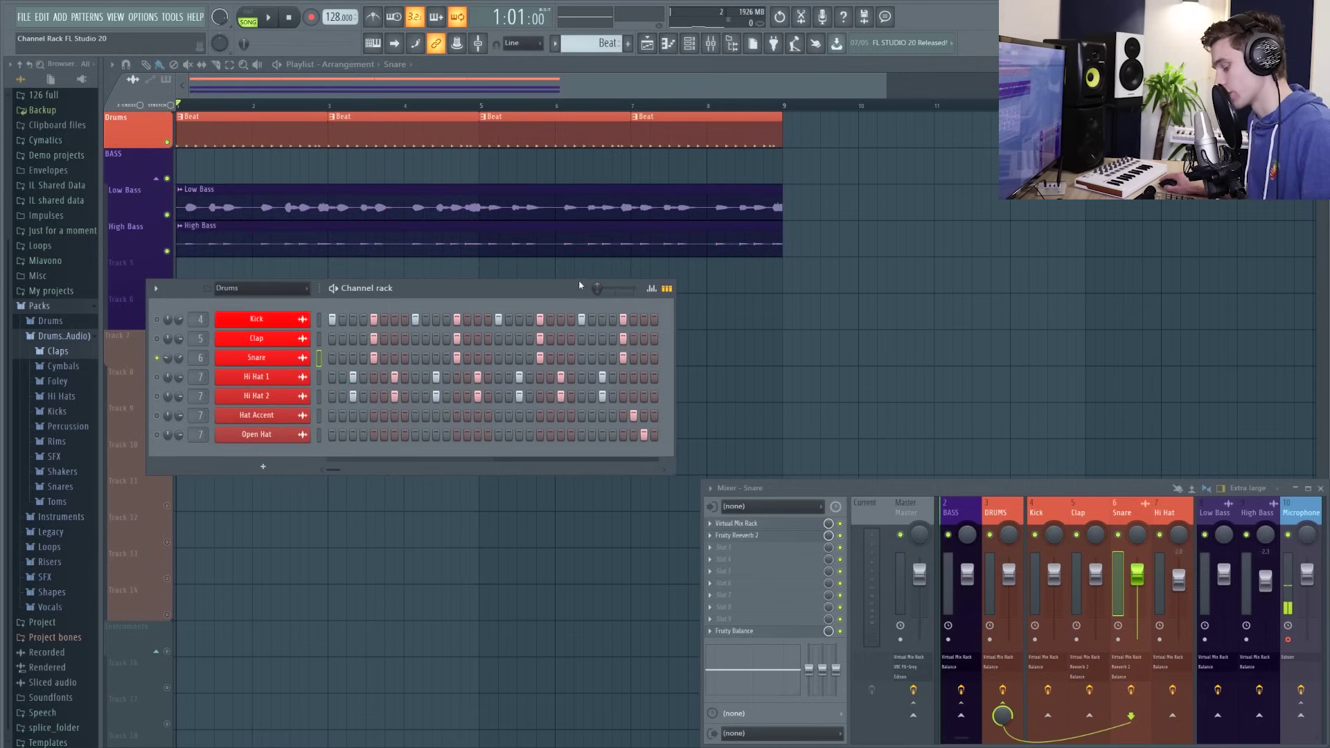
key(F1)
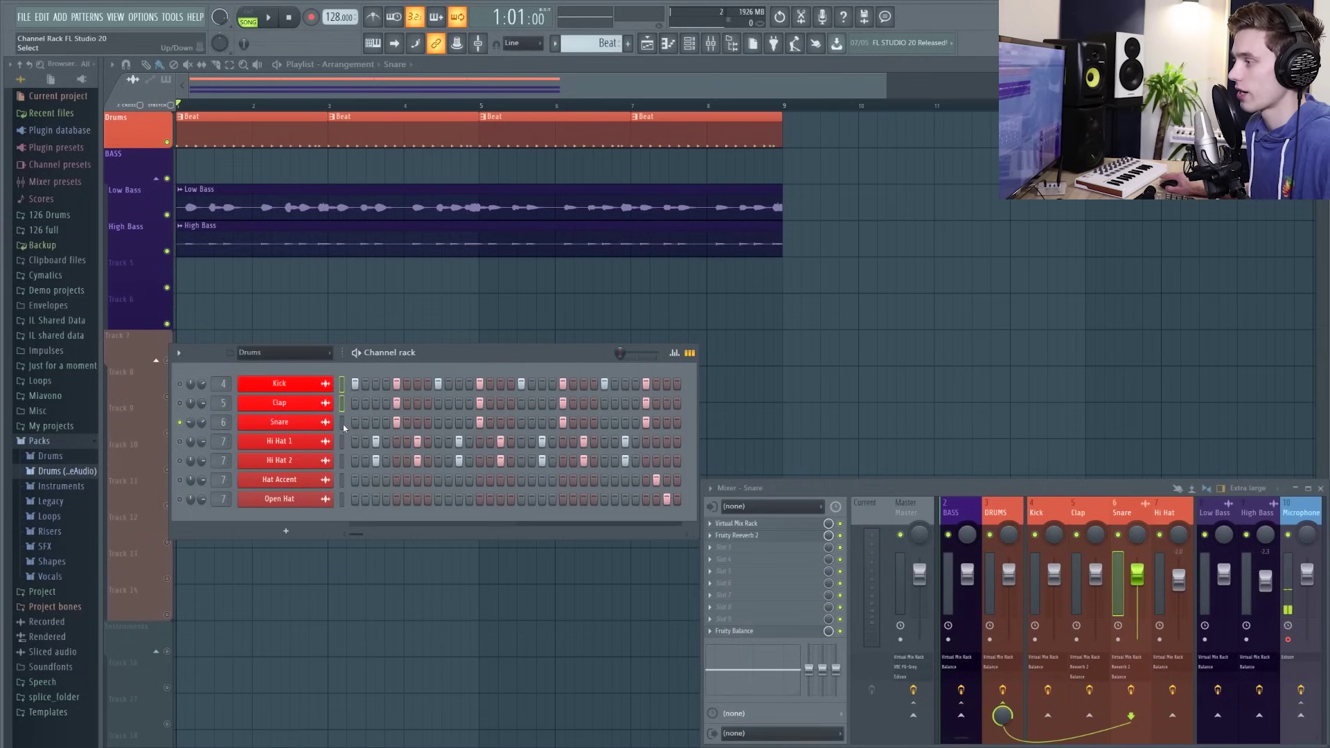
click(179, 353)
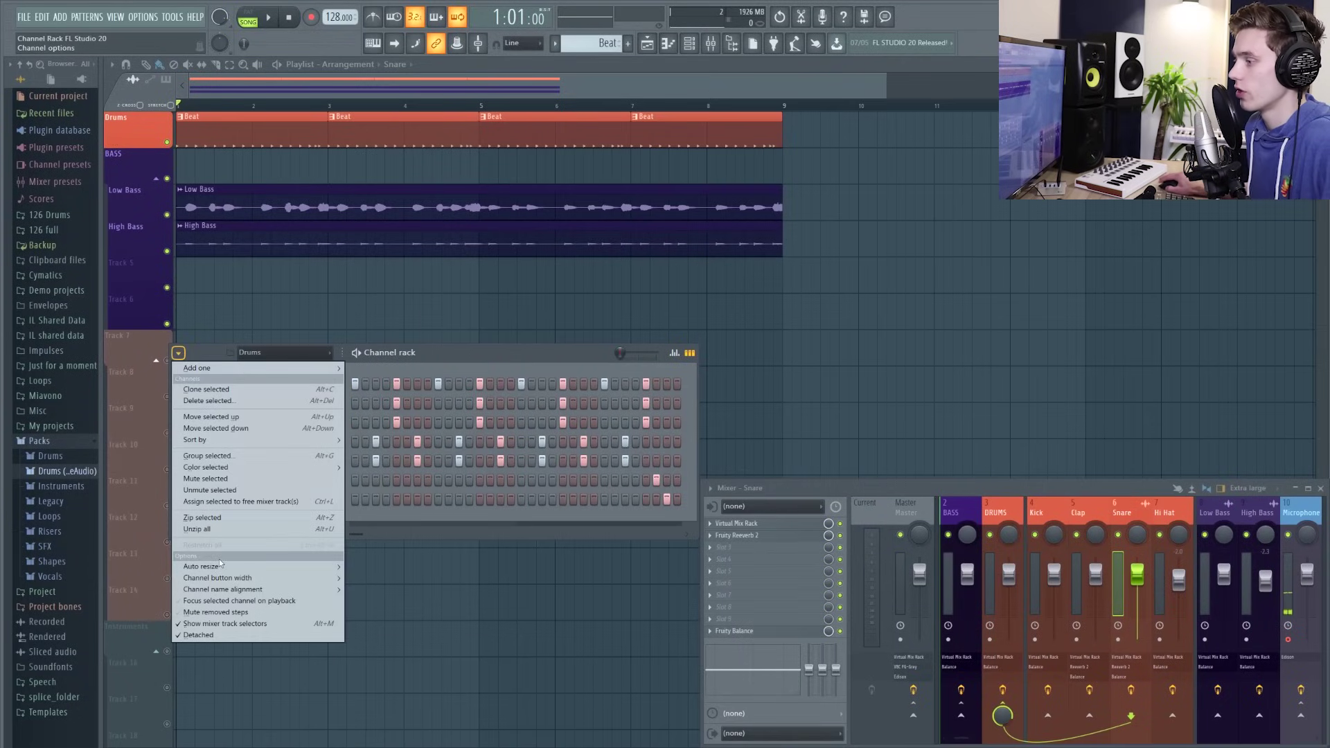
click(220, 519)
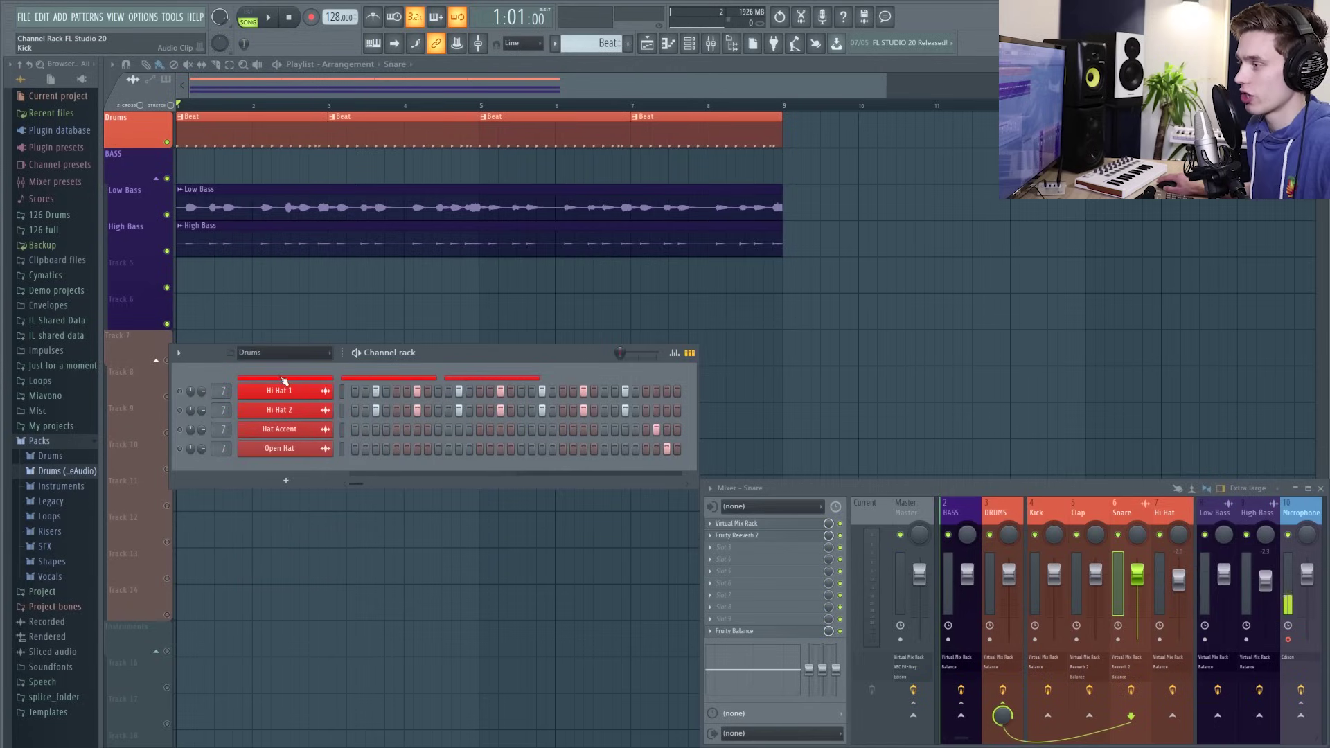
click(308, 379)
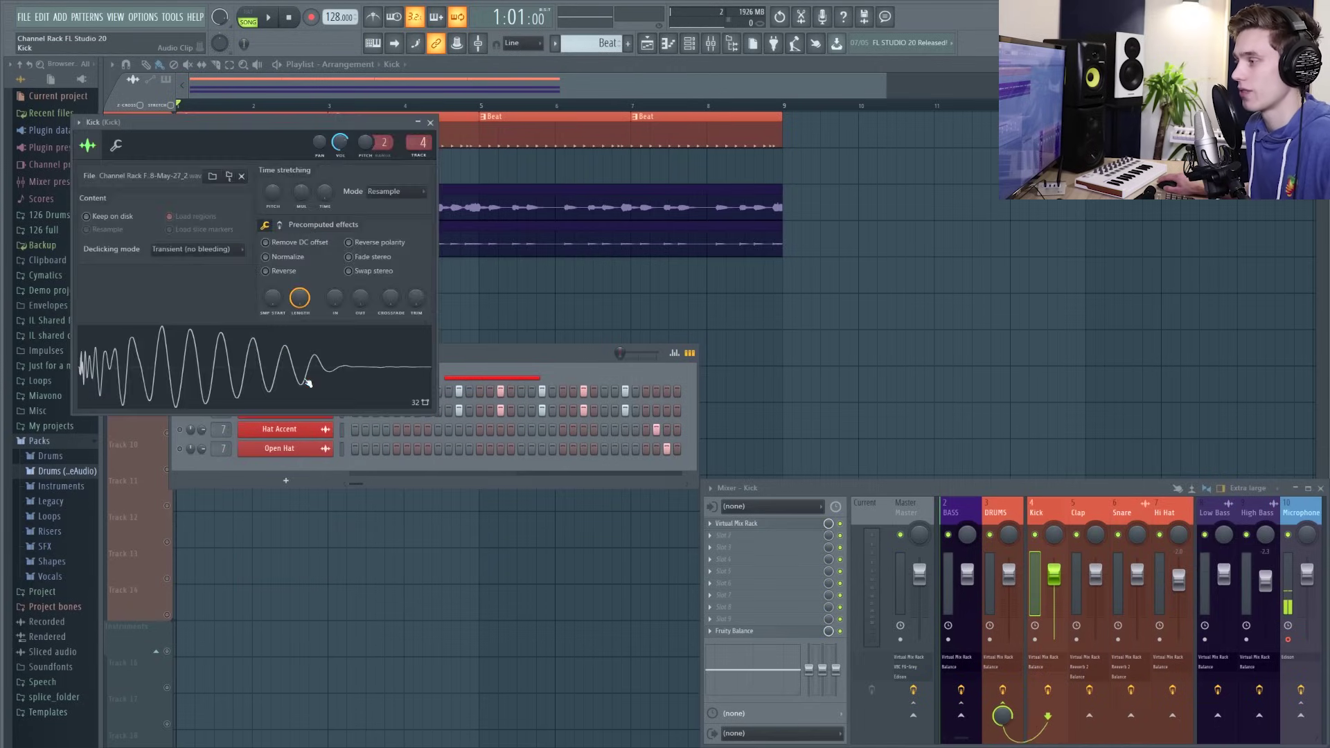
click(309, 383)
click(308, 383)
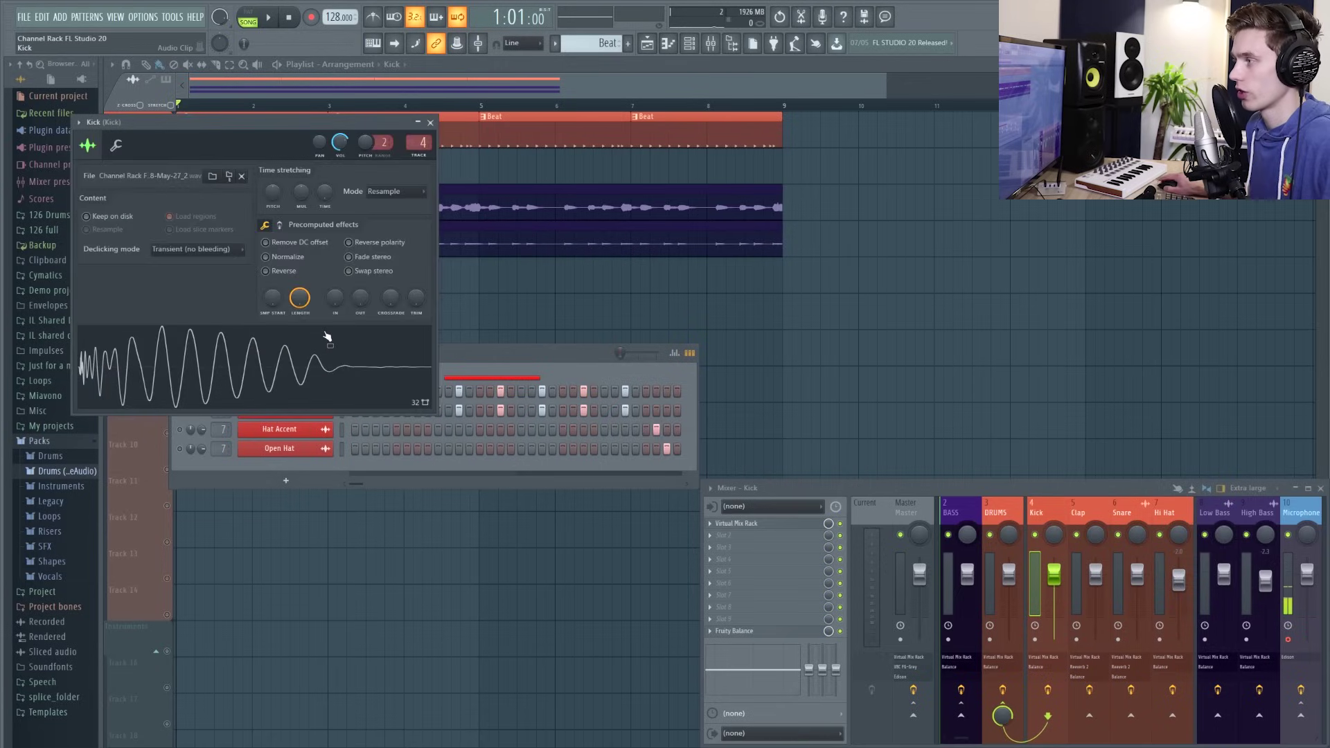
click(430, 123)
click(491, 378)
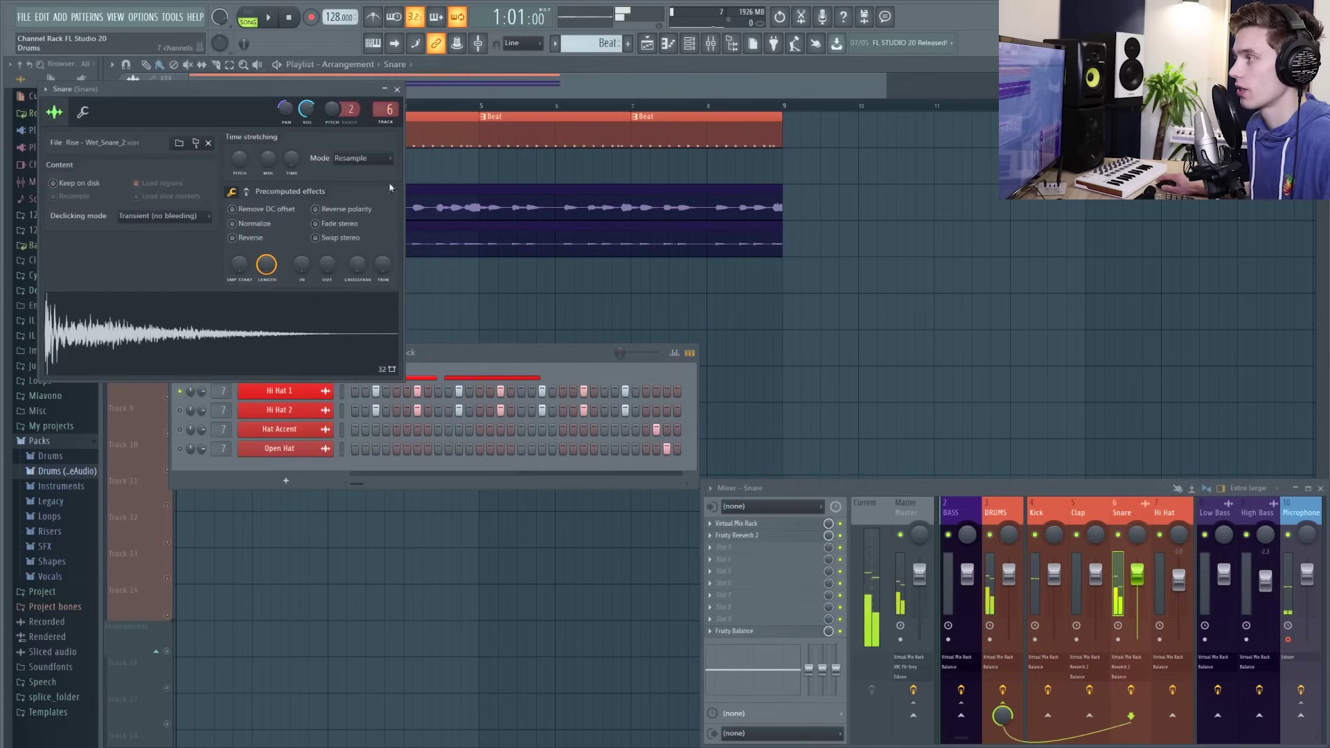
click(403, 85)
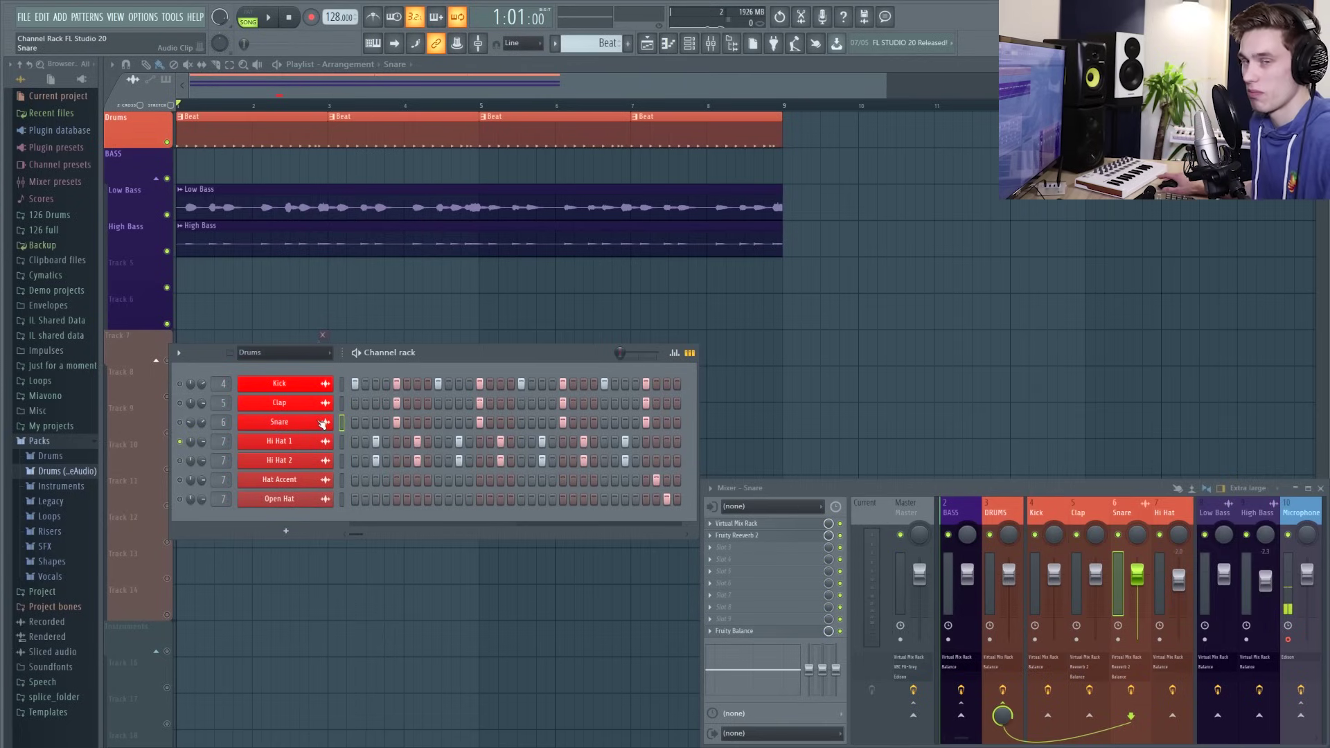
drag(207, 353, 219, 273)
Set the channel rack to auto-resize to maximum height and move it near the top
click(192, 274)
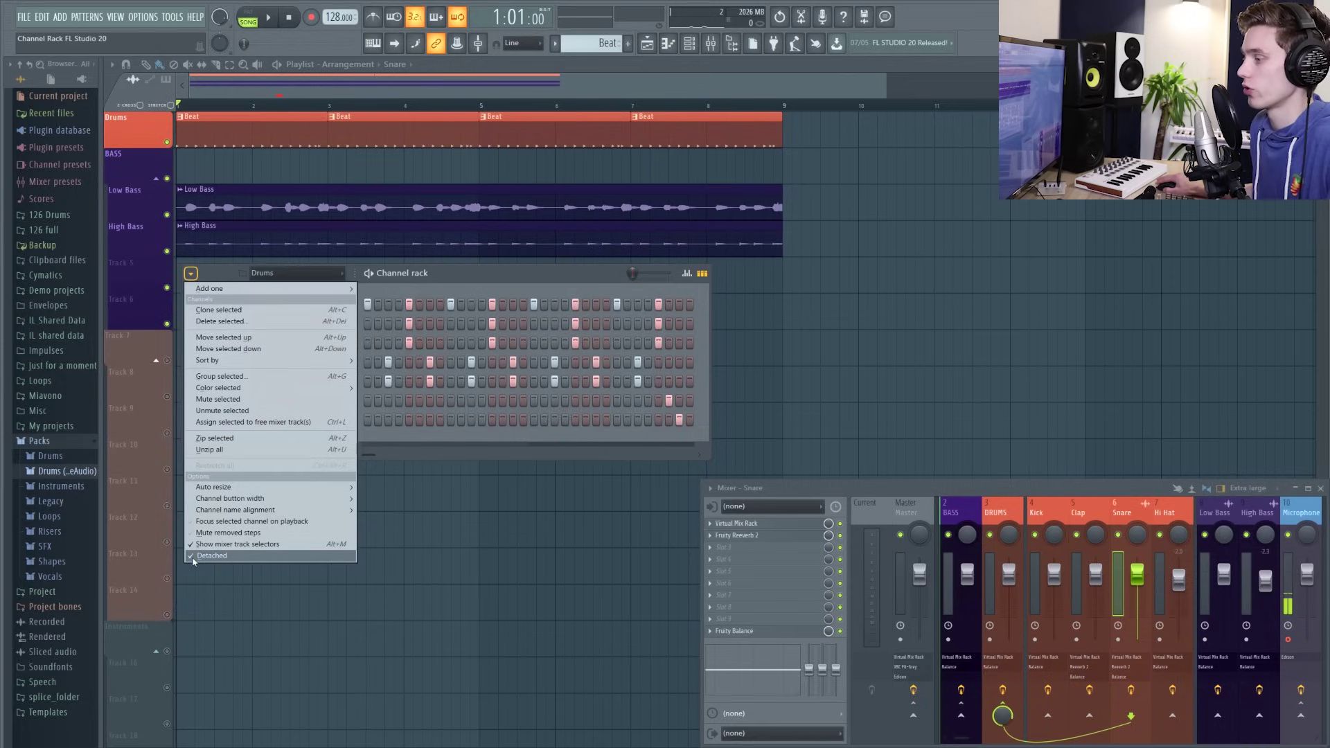
mouse_move(247, 500)
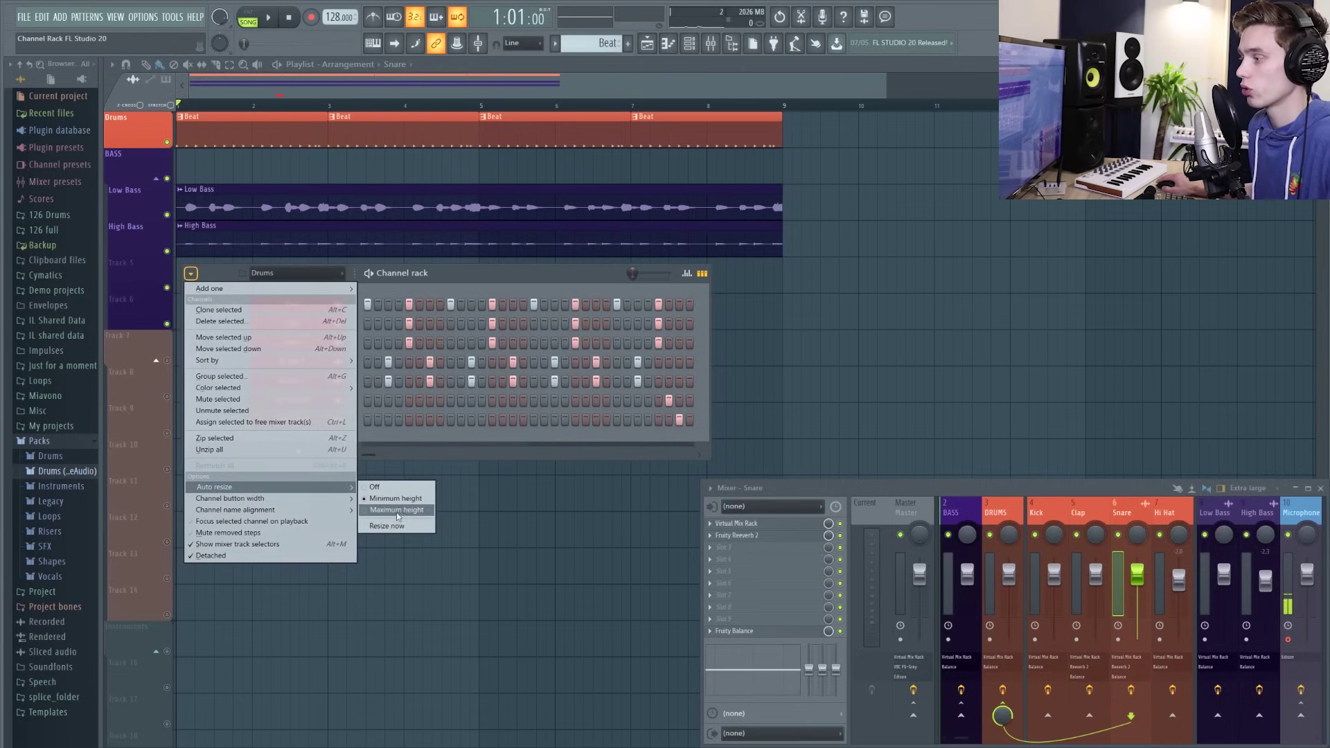
click(388, 509)
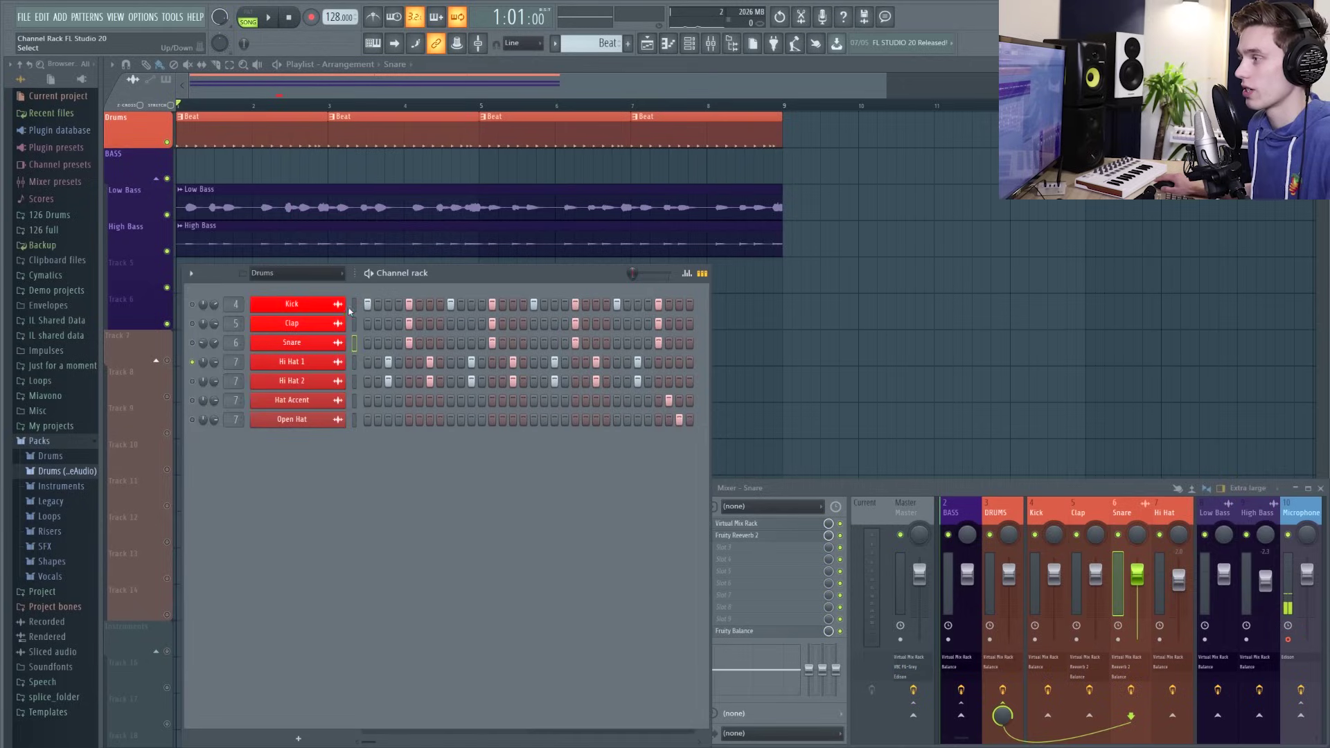
drag(468, 272, 445, 142)
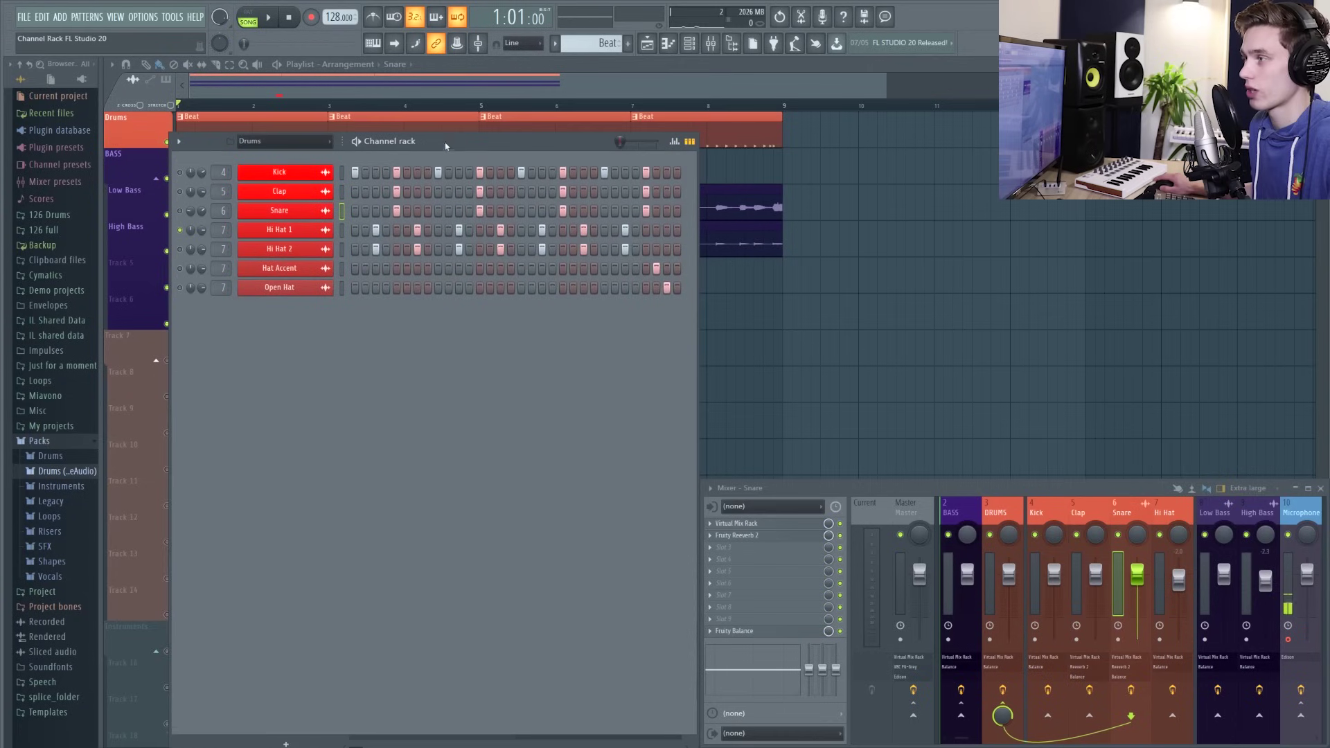
Switch the rack's auto-resize to minimum height and drag it down the screen
click(178, 141)
mouse_move(207, 355)
click(368, 366)
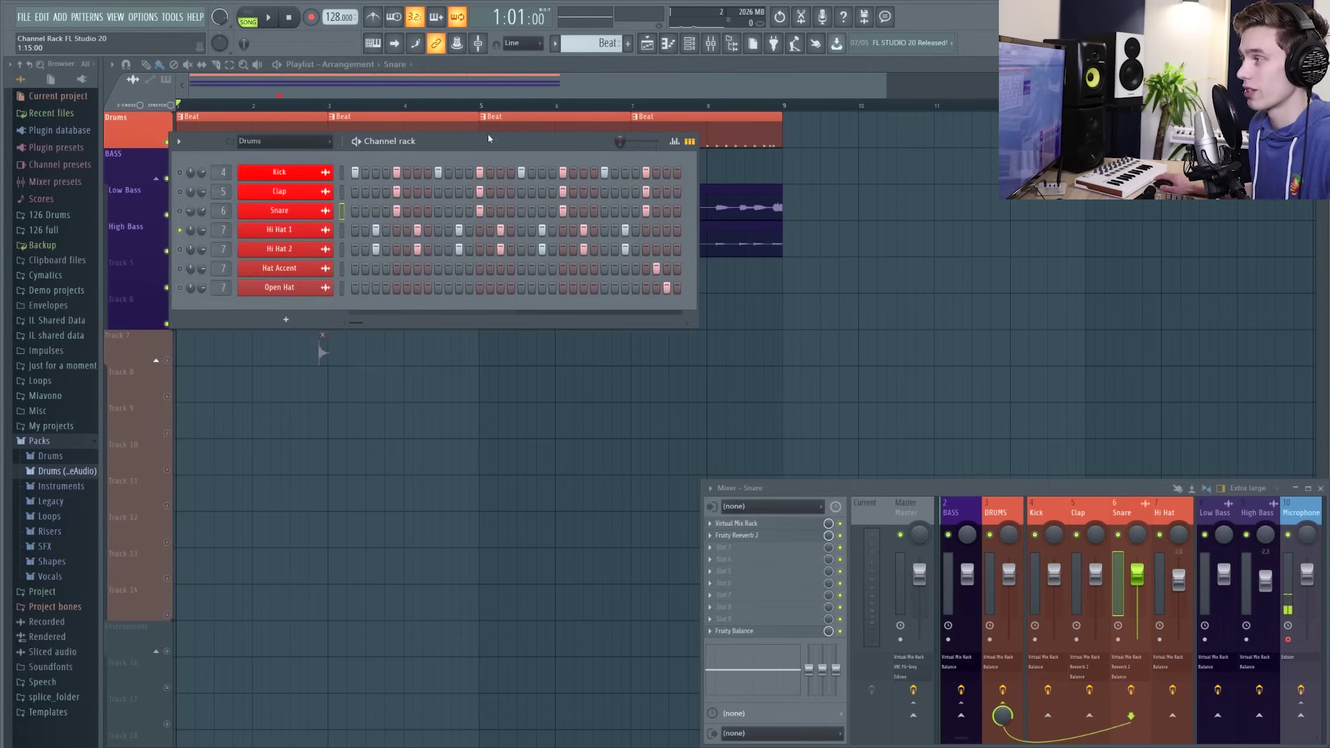
drag(486, 144, 332, 566)
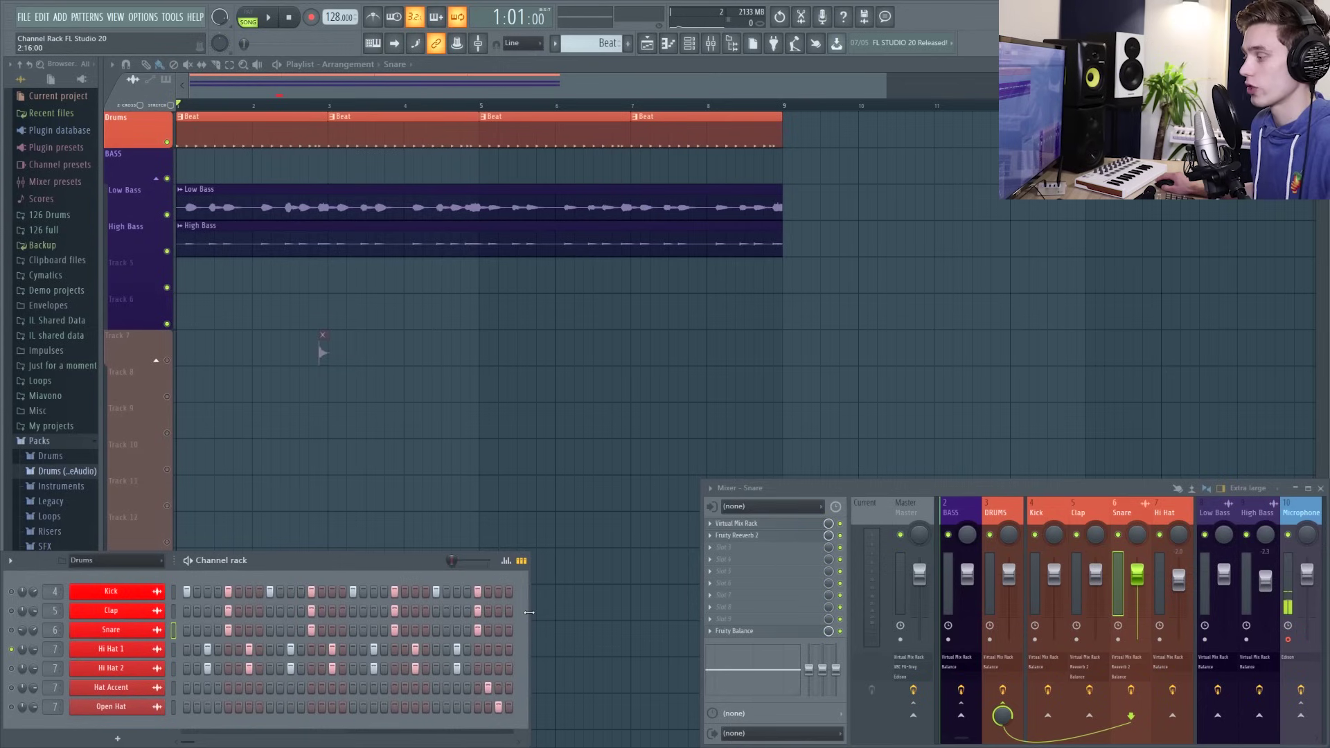
Drag the channel rack from the bottom-left into the middle of the playlist area
drag(327, 568, 494, 367)
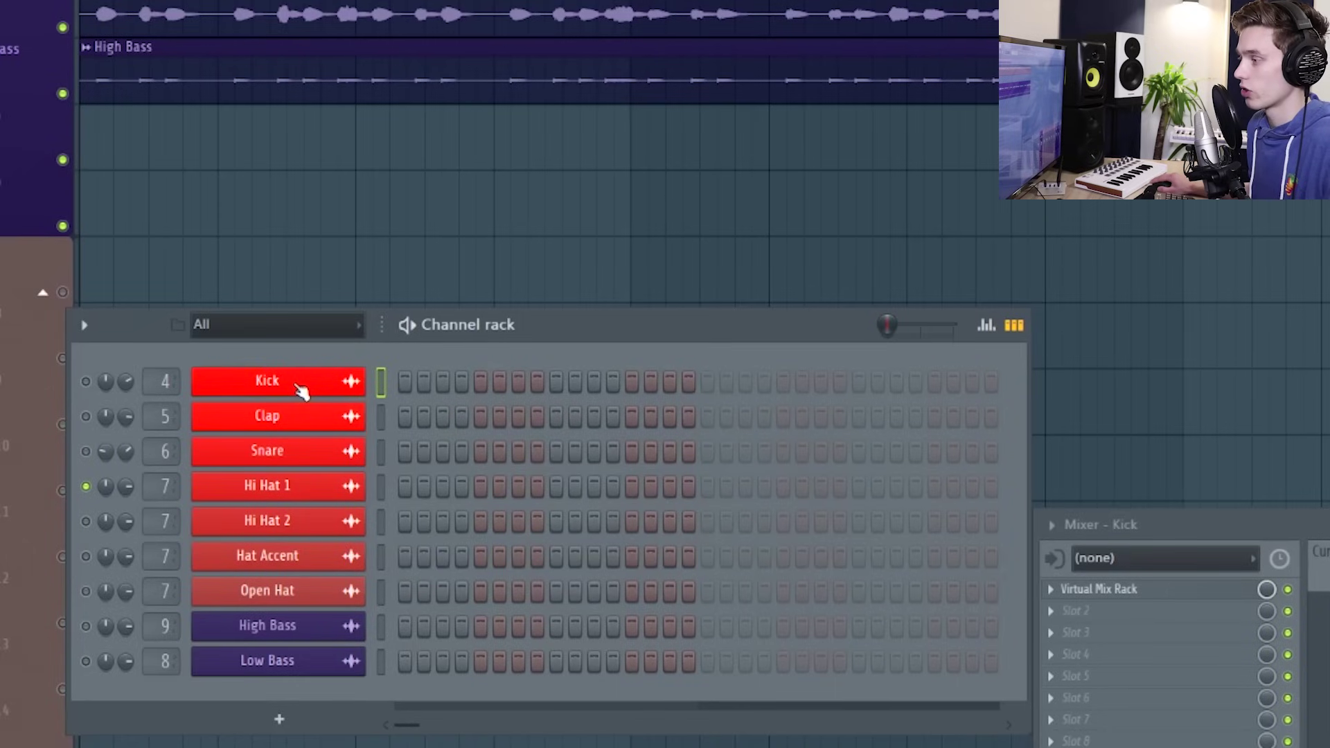
right_click(300, 389)
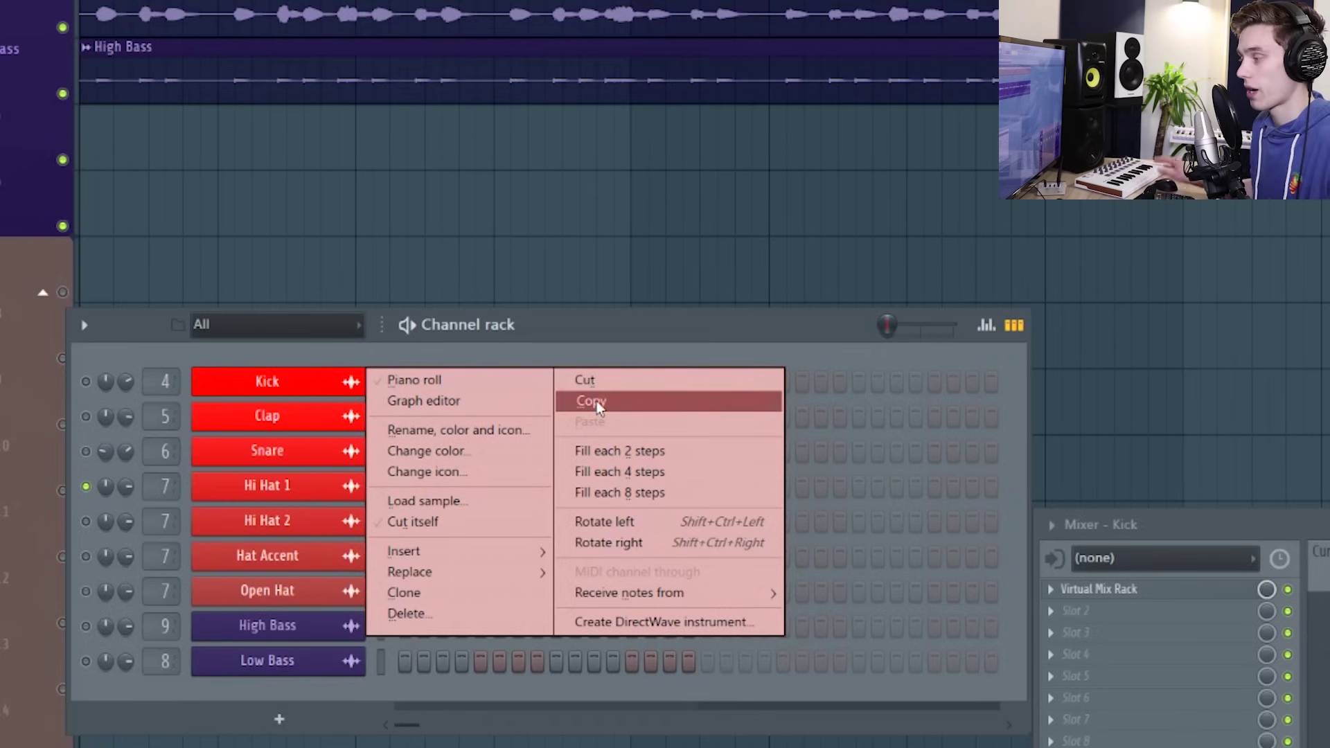
Fill the Kick on every fourth step, paste that pattern into the Clap, then clear the Clap
click(668, 474)
right_click(331, 387)
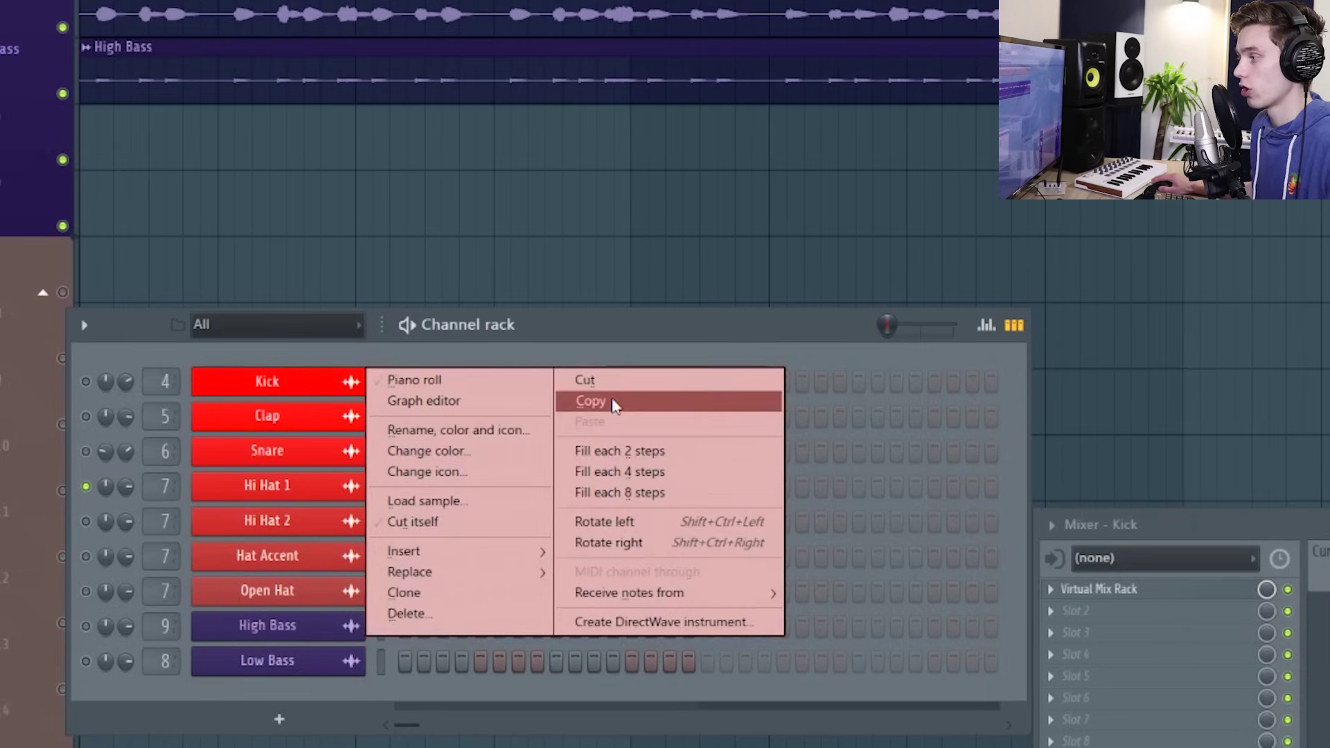
click(597, 399)
right_click(323, 416)
click(599, 457)
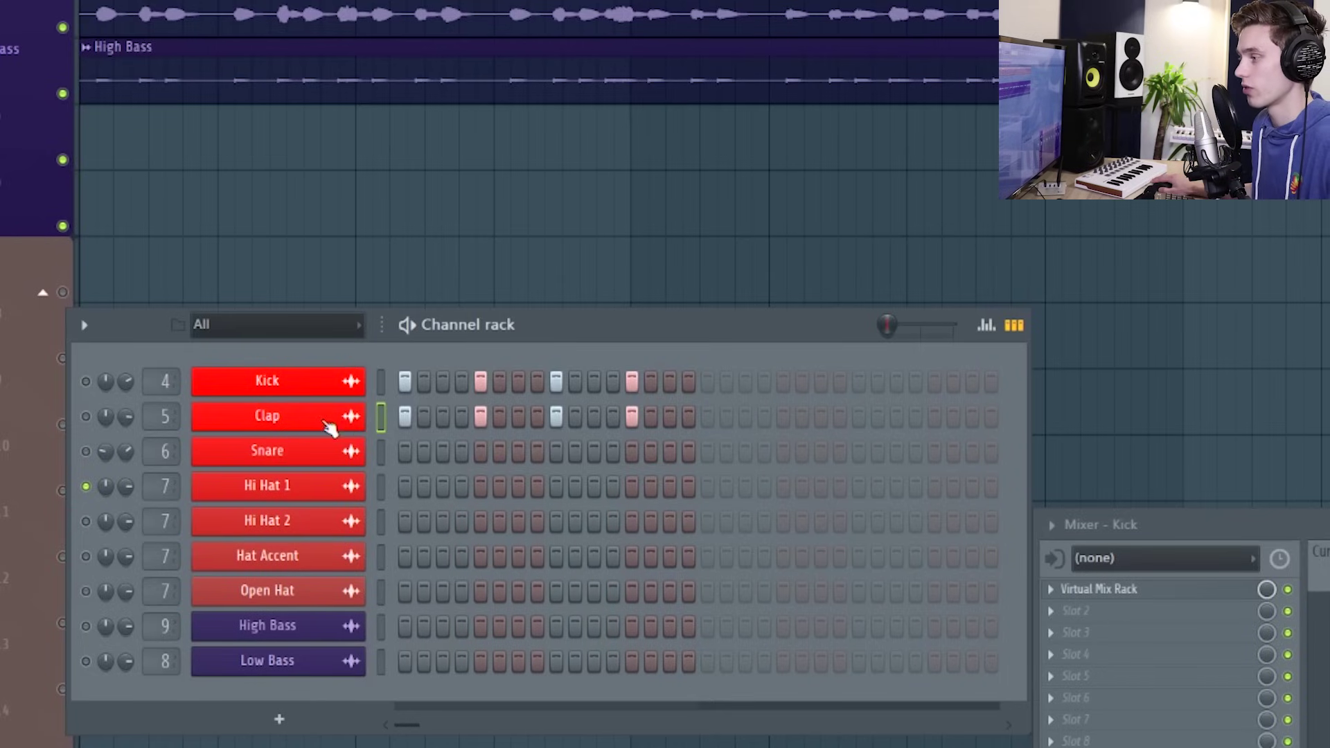
drag(404, 416, 671, 494)
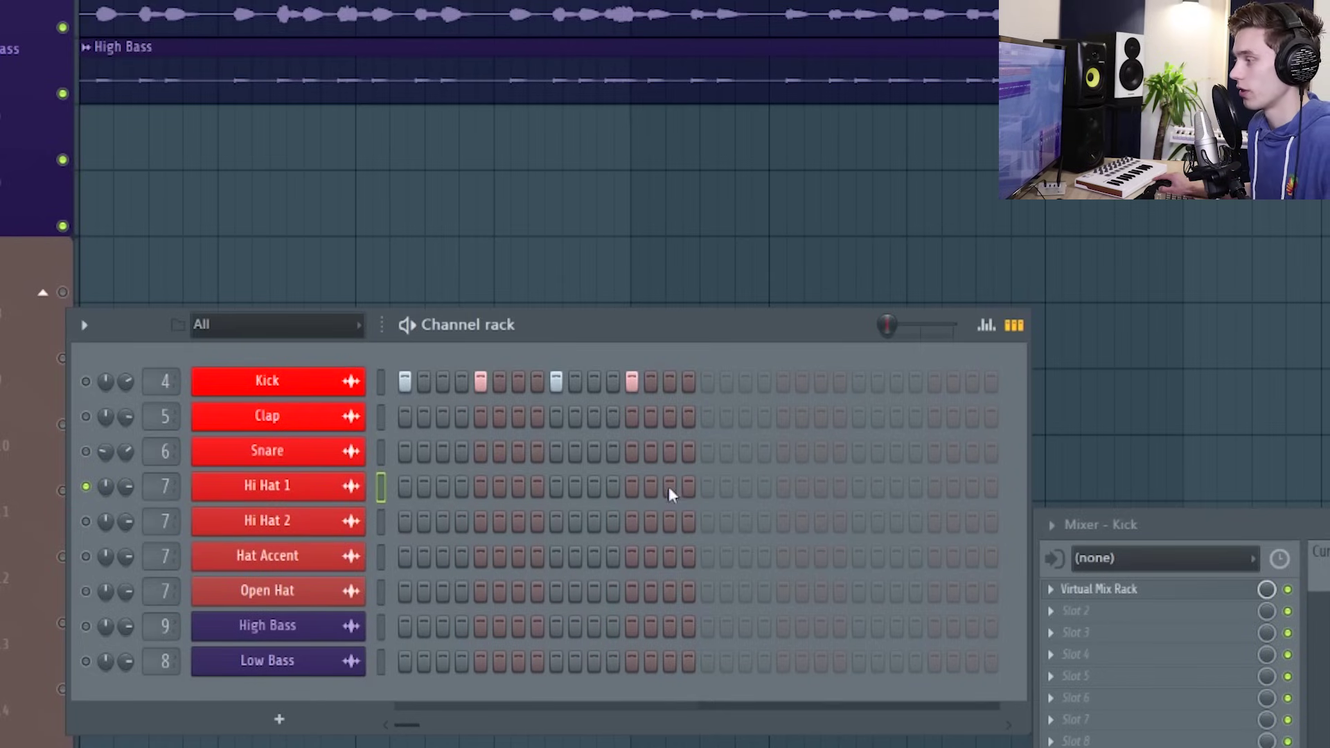
Fill Hi Hat 1 on every fourth step and turn all channels back on
right_click(313, 491)
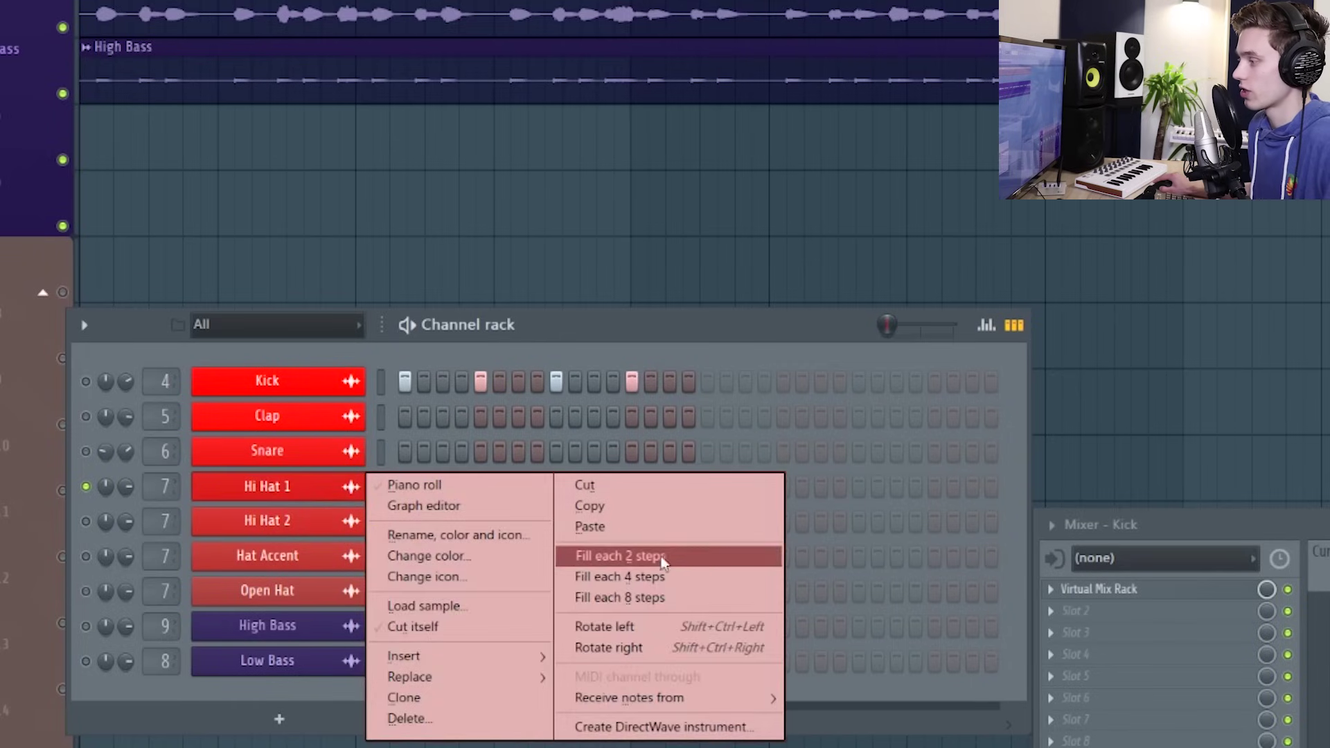
click(656, 578)
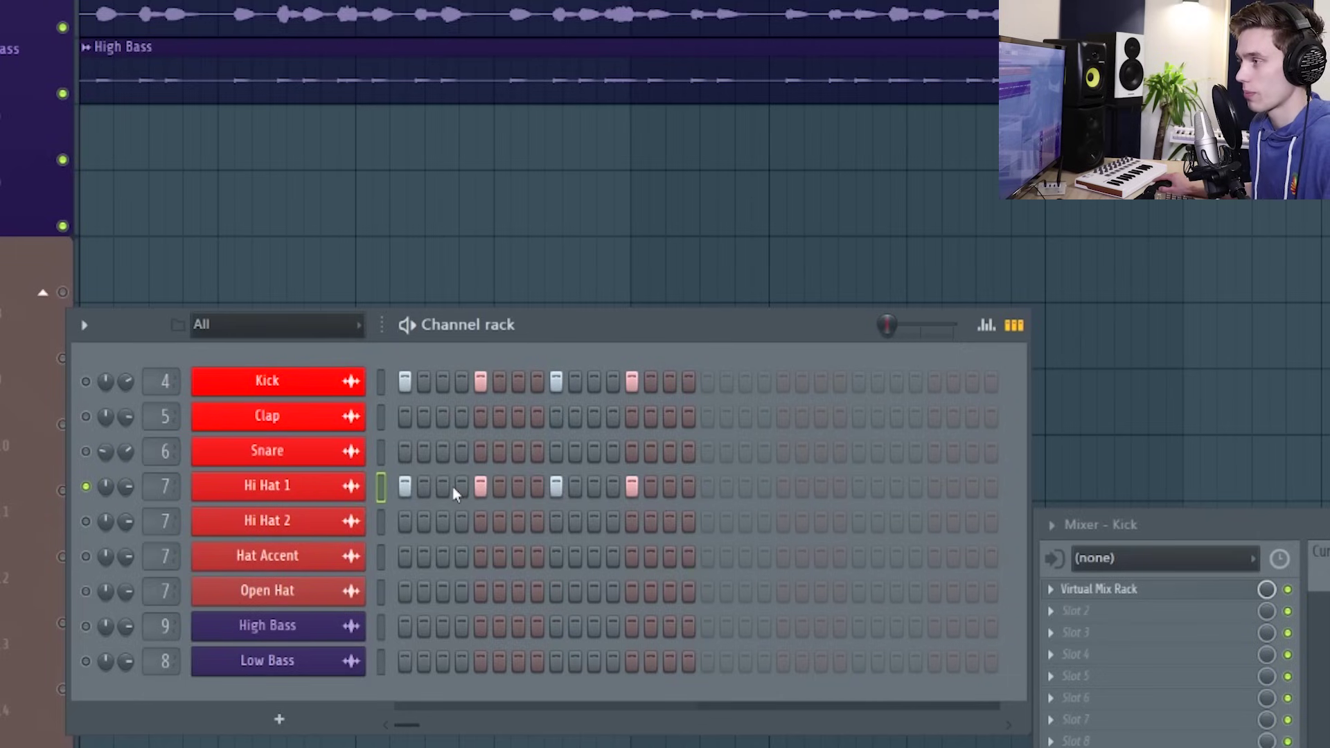
key(space)
key(space)
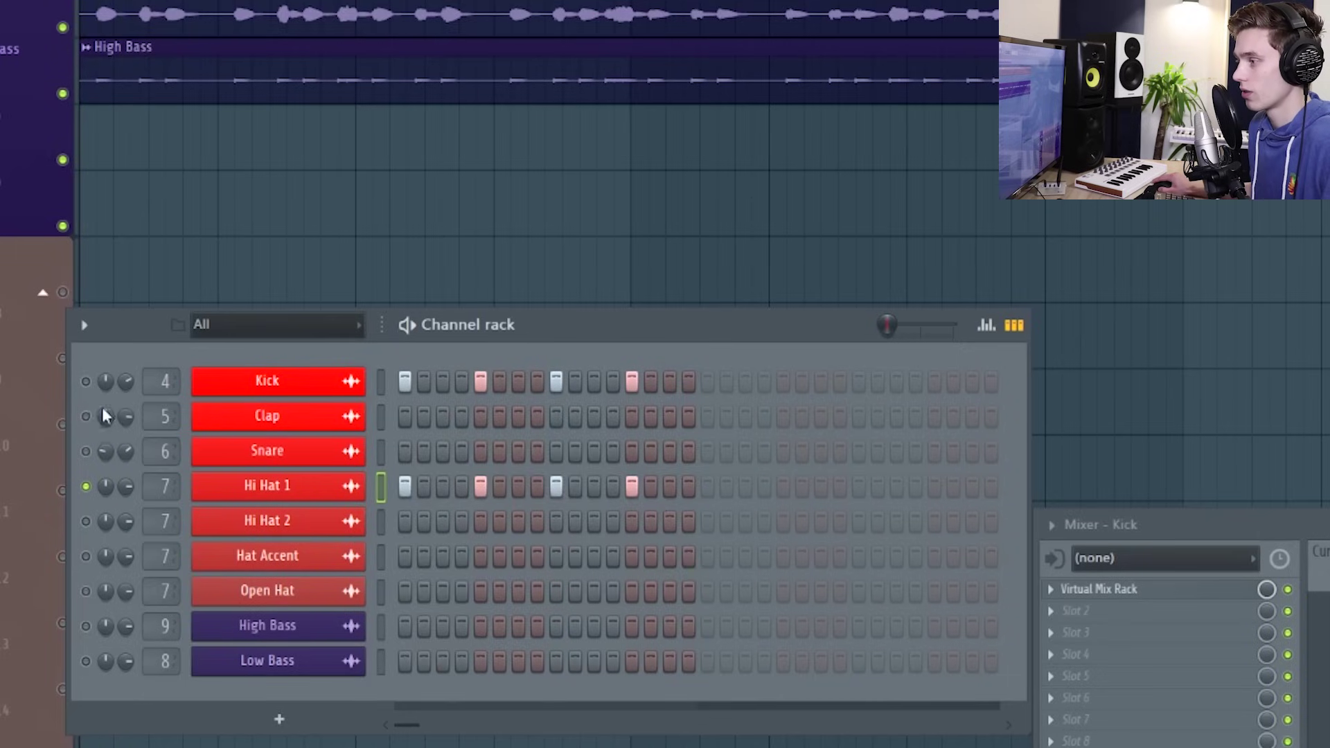
right_click(95, 380)
click(169, 395)
key(space)
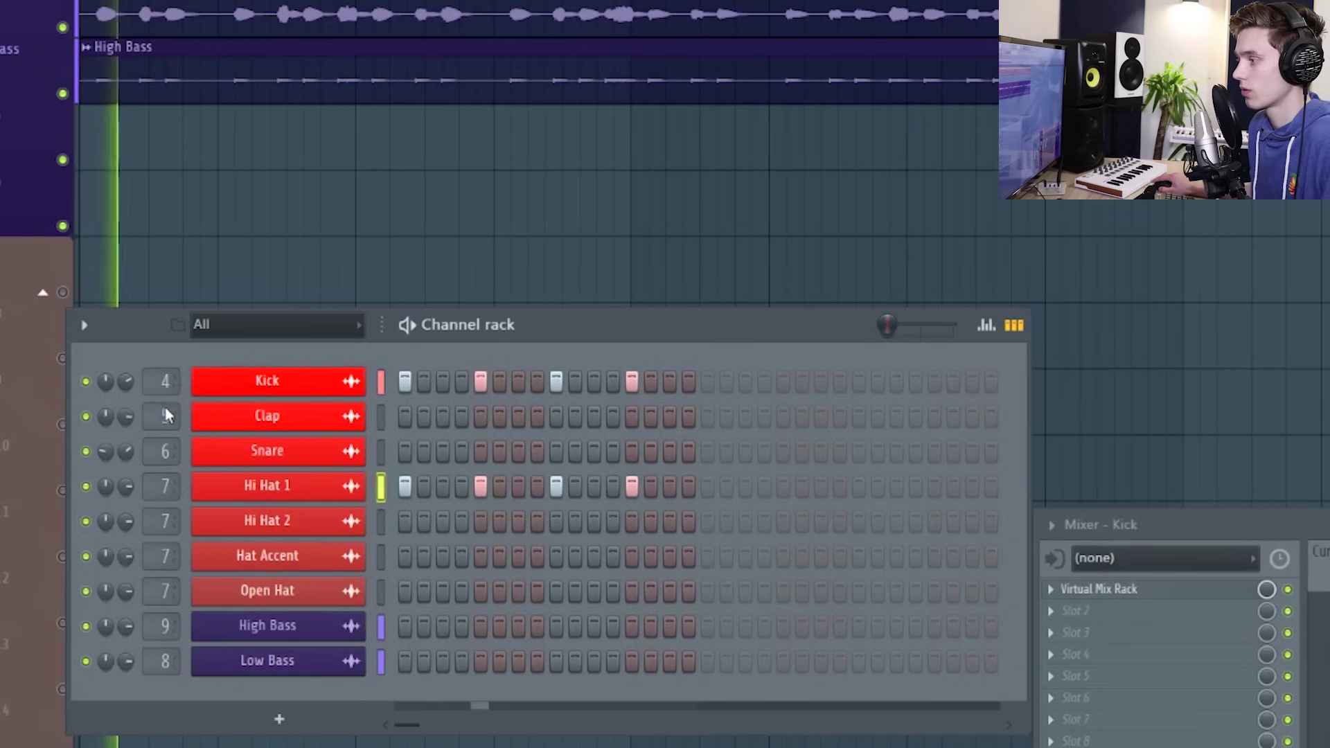
Rotate Hi Hat 1's pattern onto steps 3, 7, 11 and 15 and play it
key(space)
right_click(310, 489)
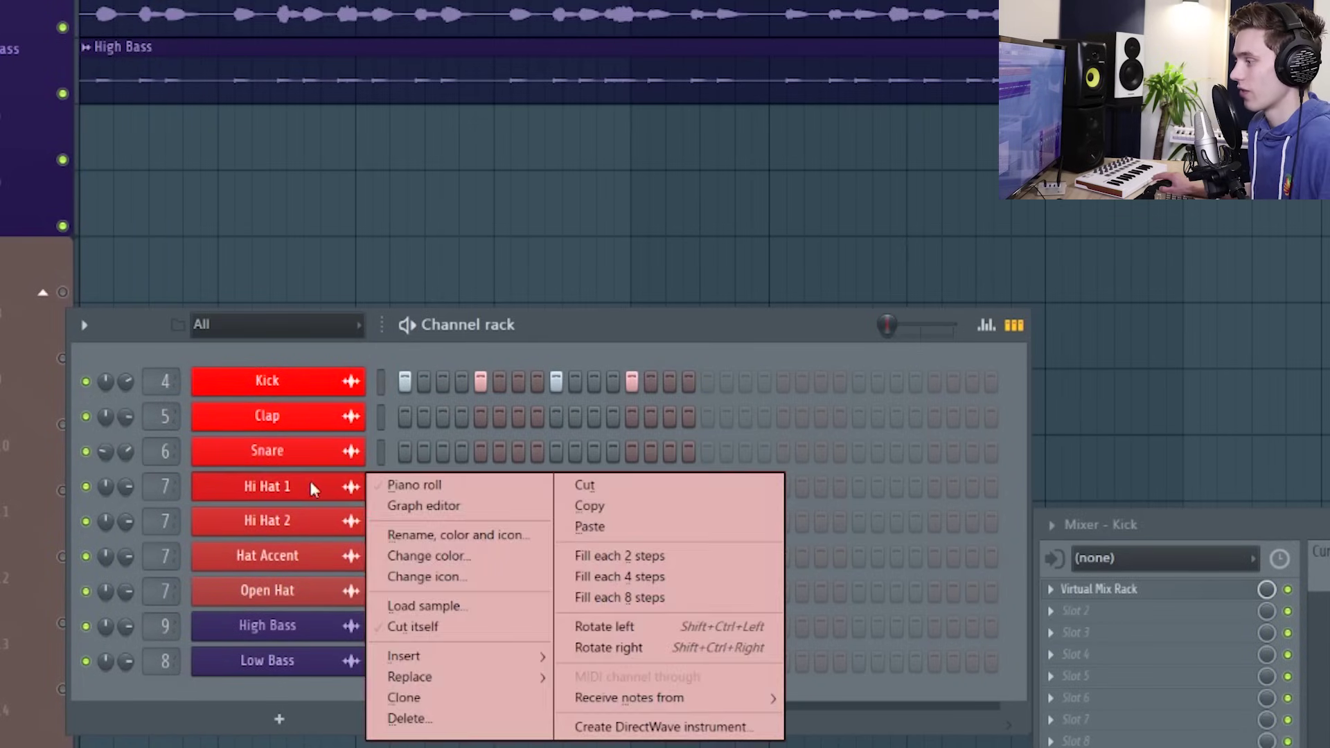
click(634, 645)
key(space)
key(space)
right_click(330, 489)
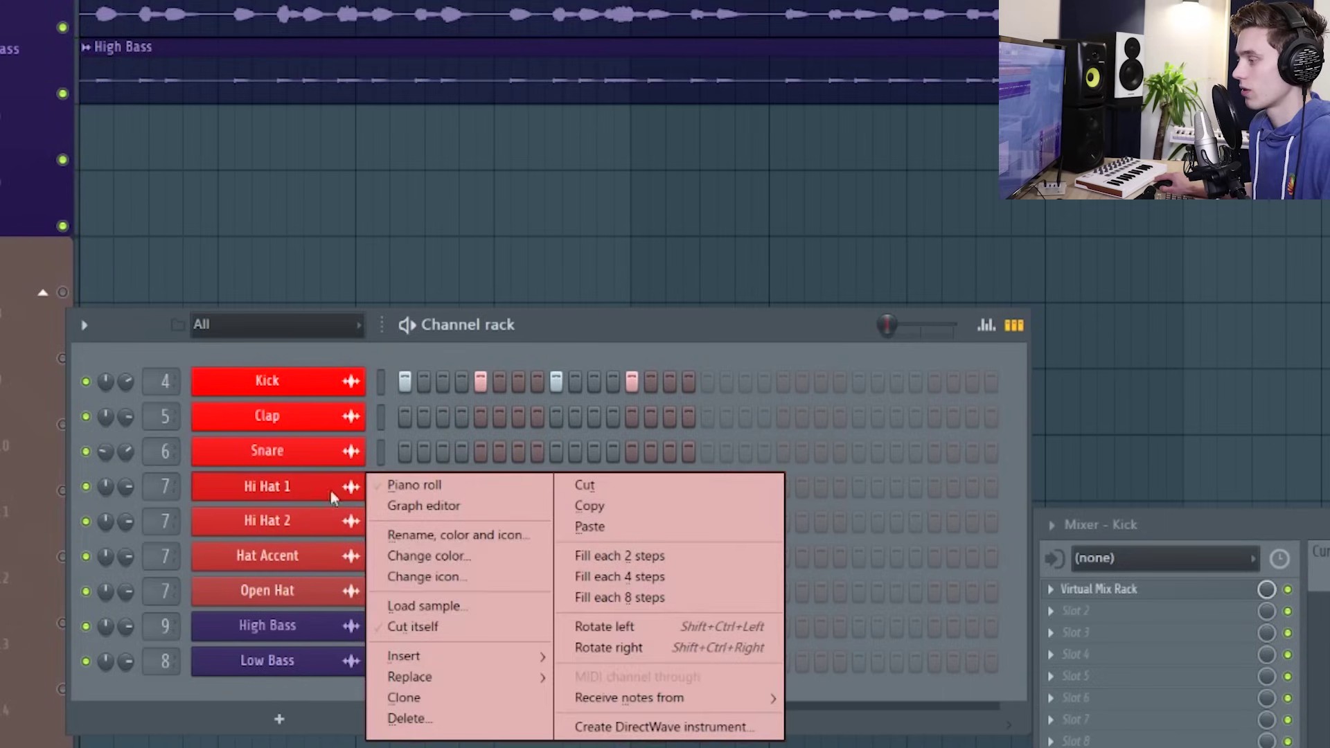
click(647, 628)
key(space)
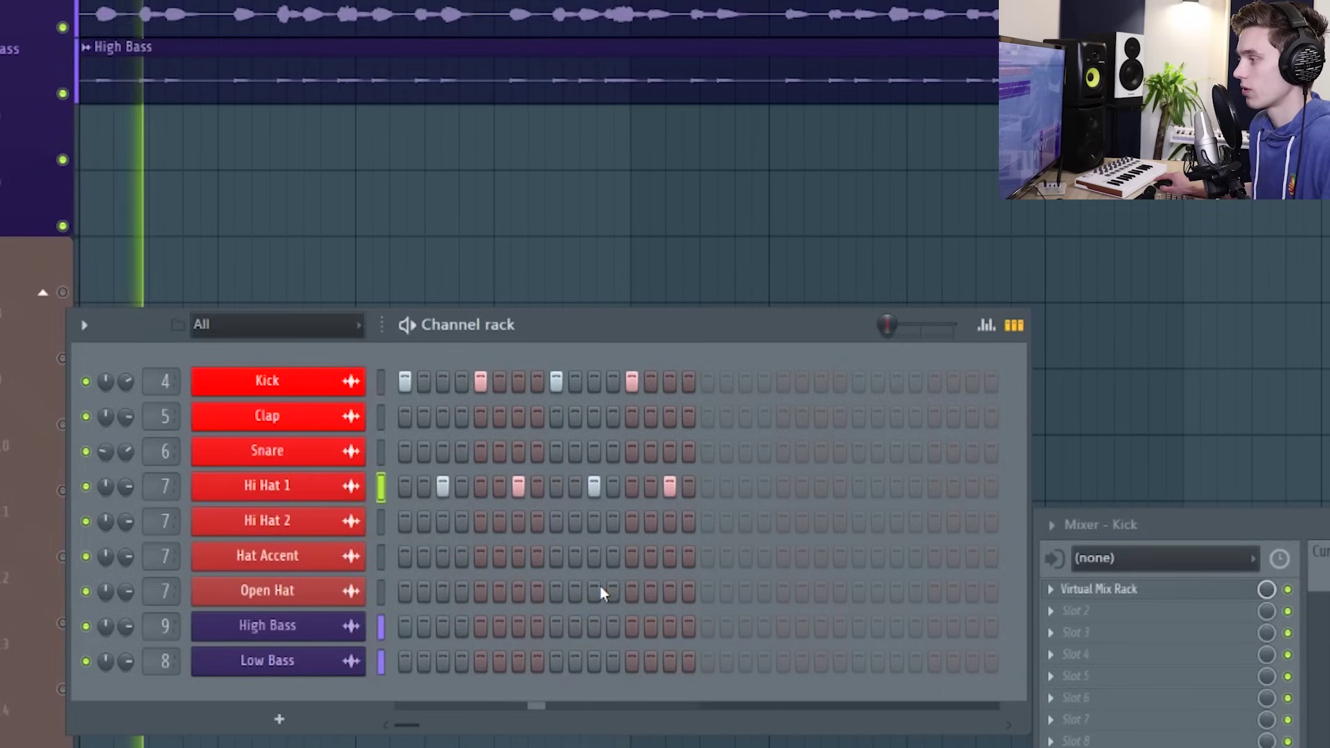
key(space)
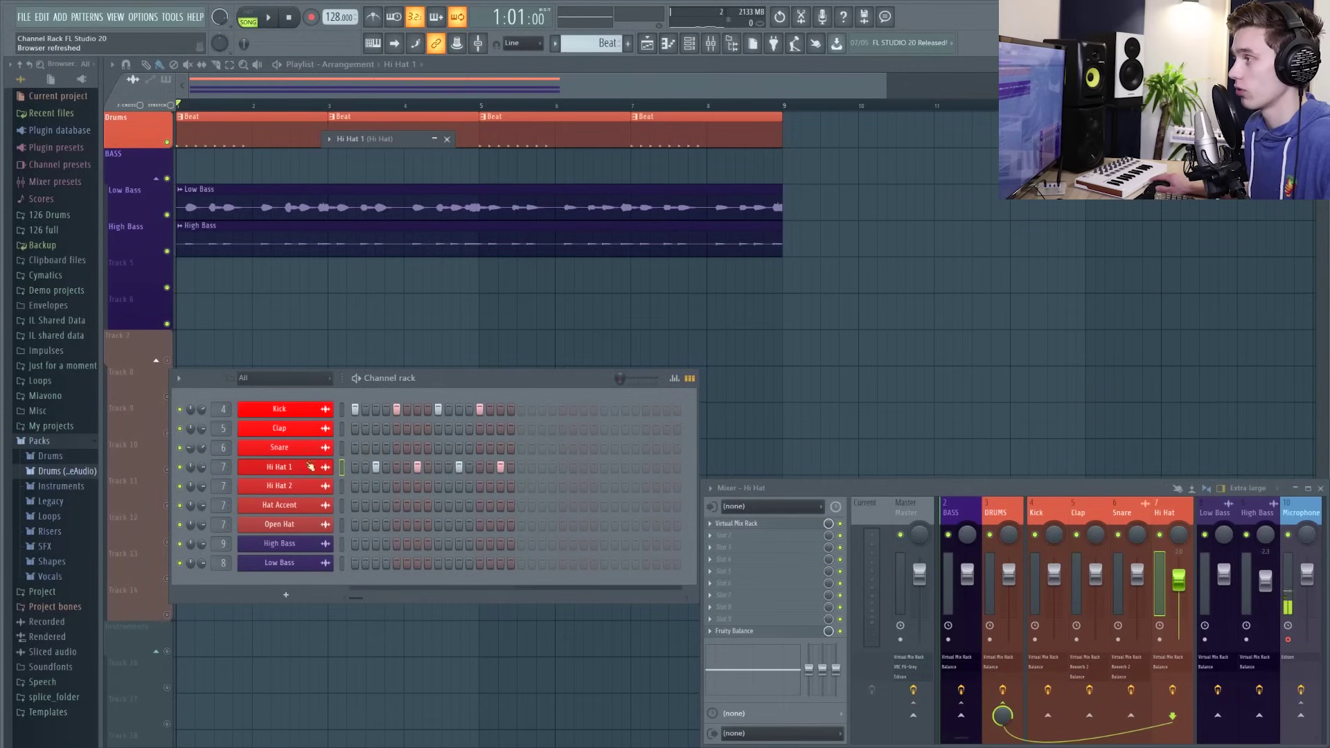
Load Attack Hat 03 from Packs > Drums > Hi Hats onto the Hi Hat 1 channel
click(310, 467)
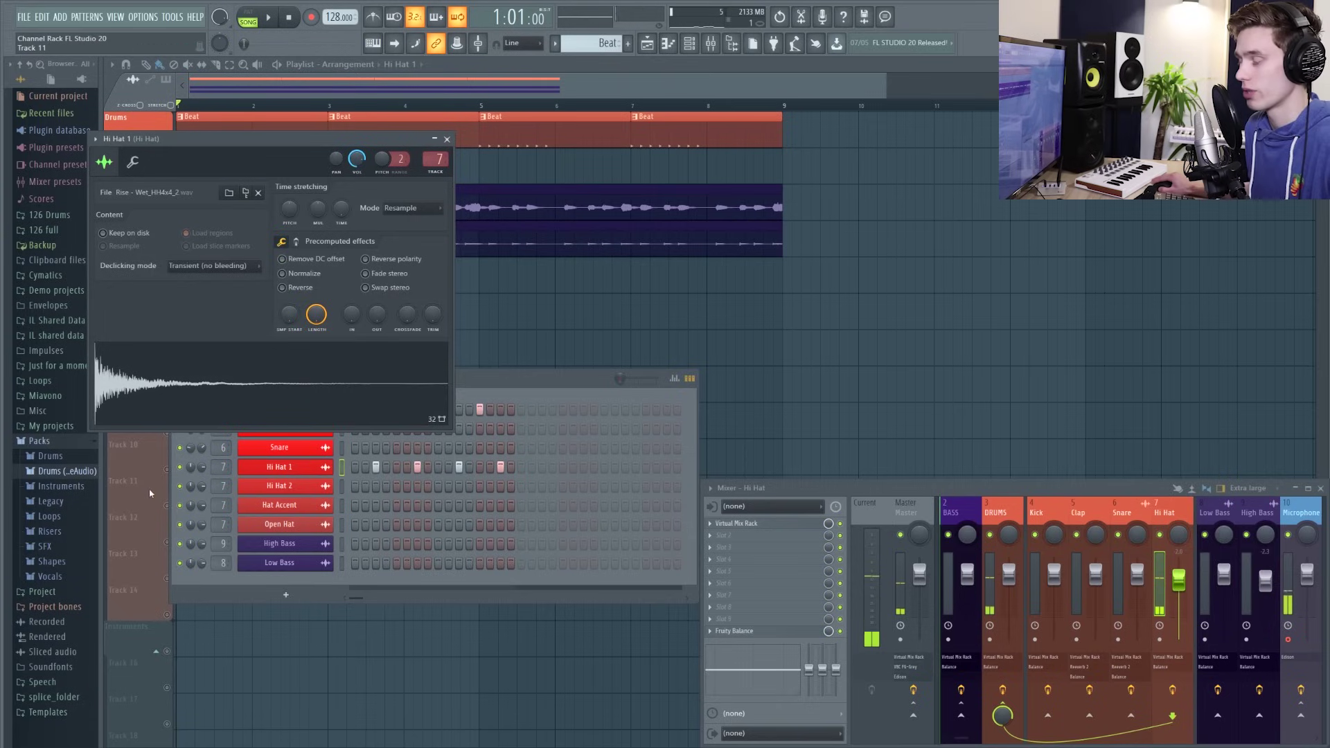
click(67, 471)
click(61, 531)
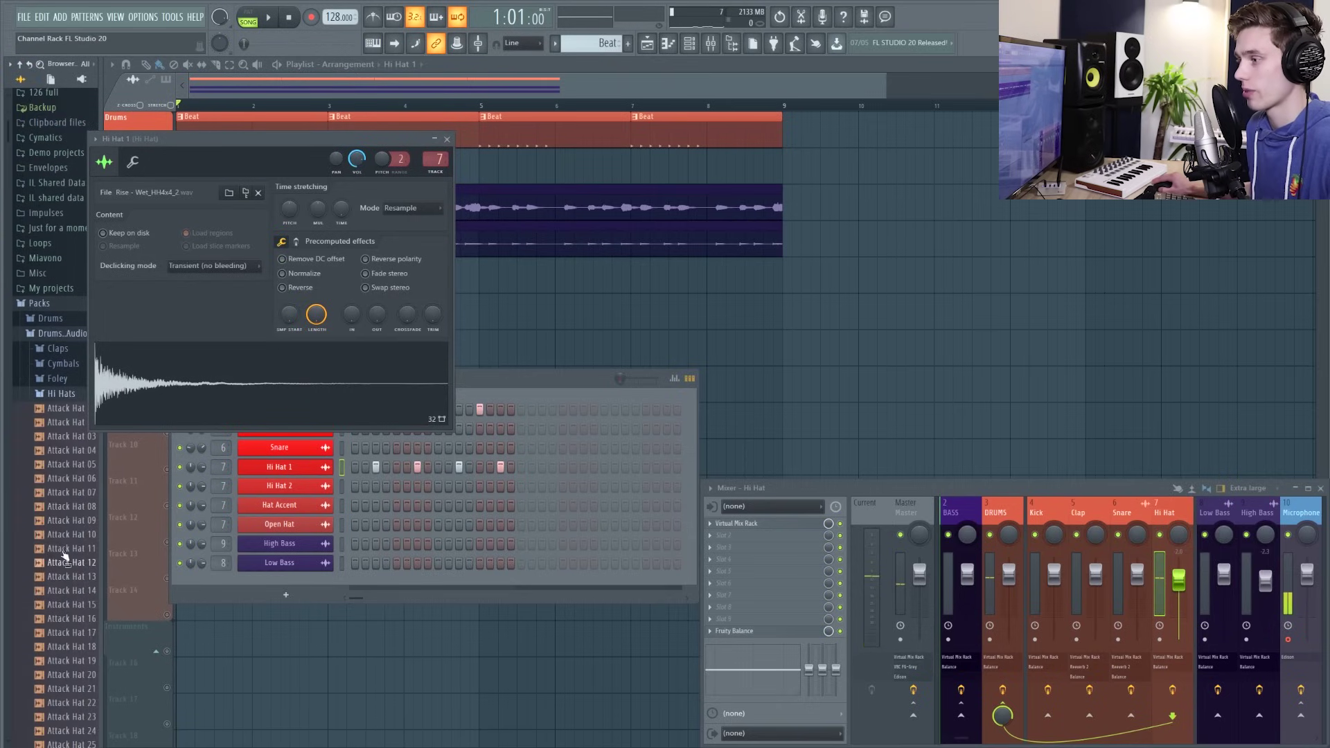
drag(68, 438, 287, 472)
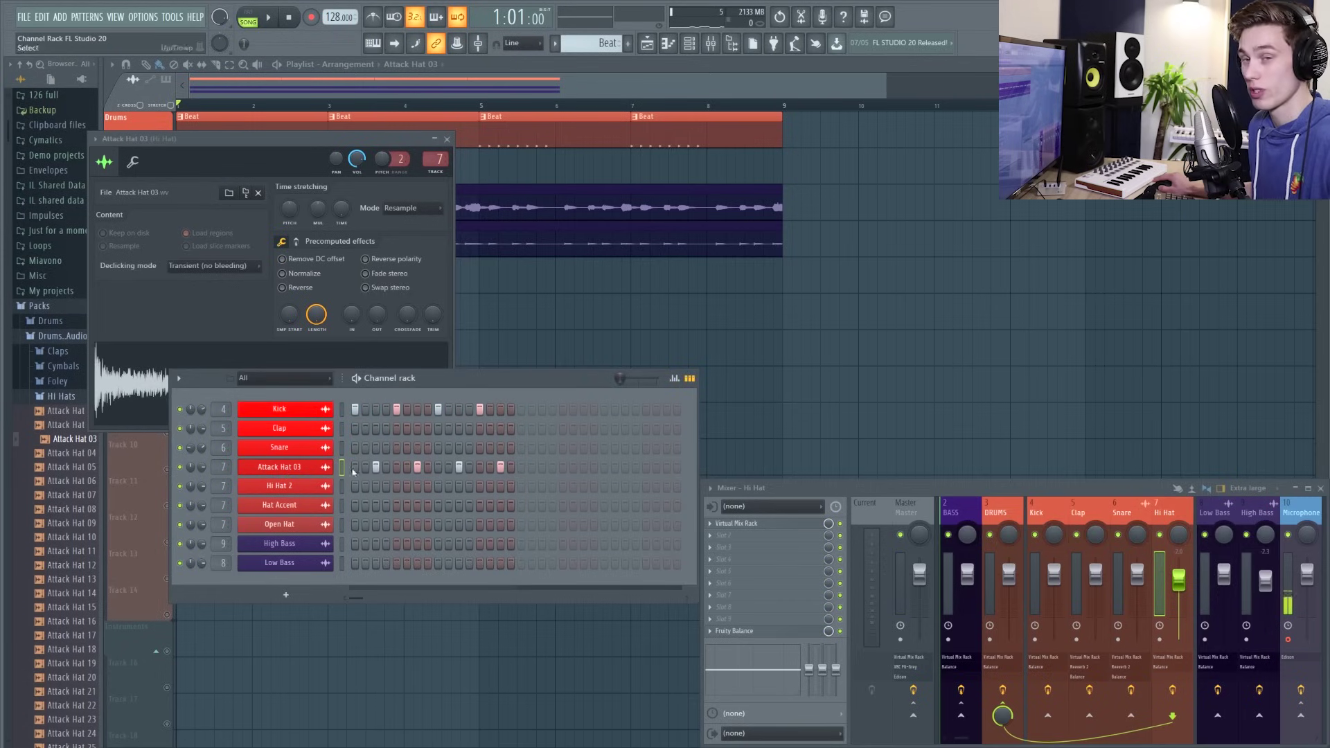
Reopen the hat sampler and preview the new Attack Hat 03 sound
click(284, 467)
click(284, 467)
click(267, 391)
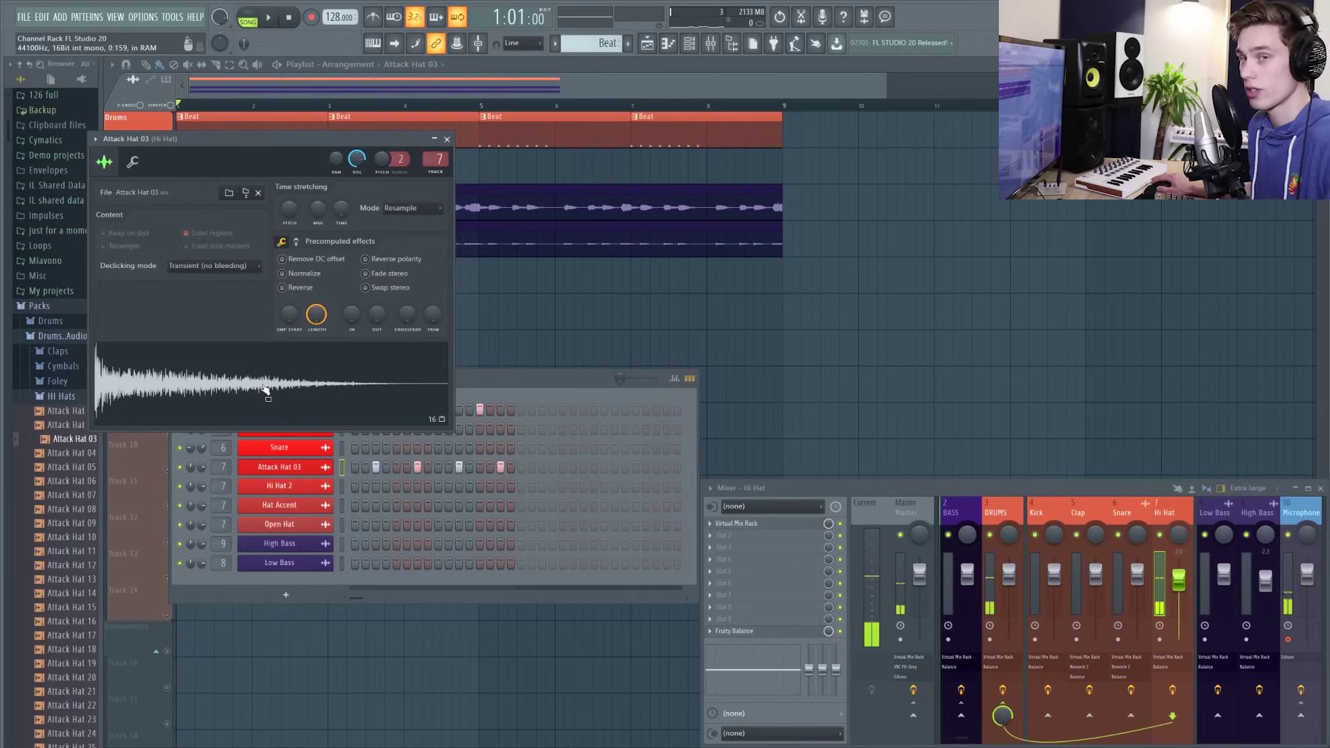